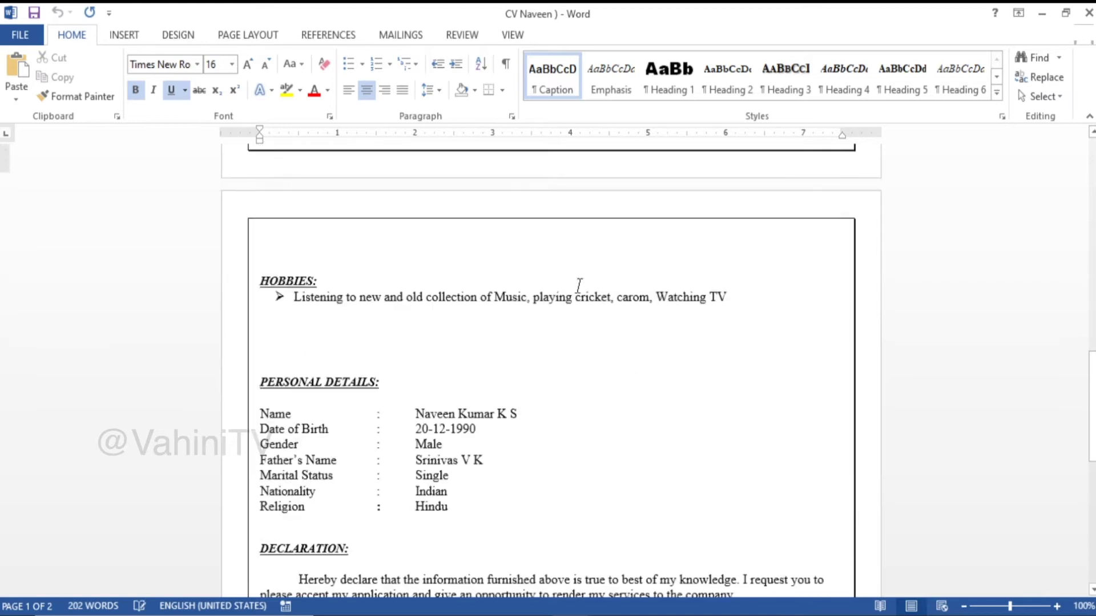
Step: Examine the sample curriculum vitae's layout from the title and contact block through all sections to the declaration and signature
scroll(580, 286, up, 4)
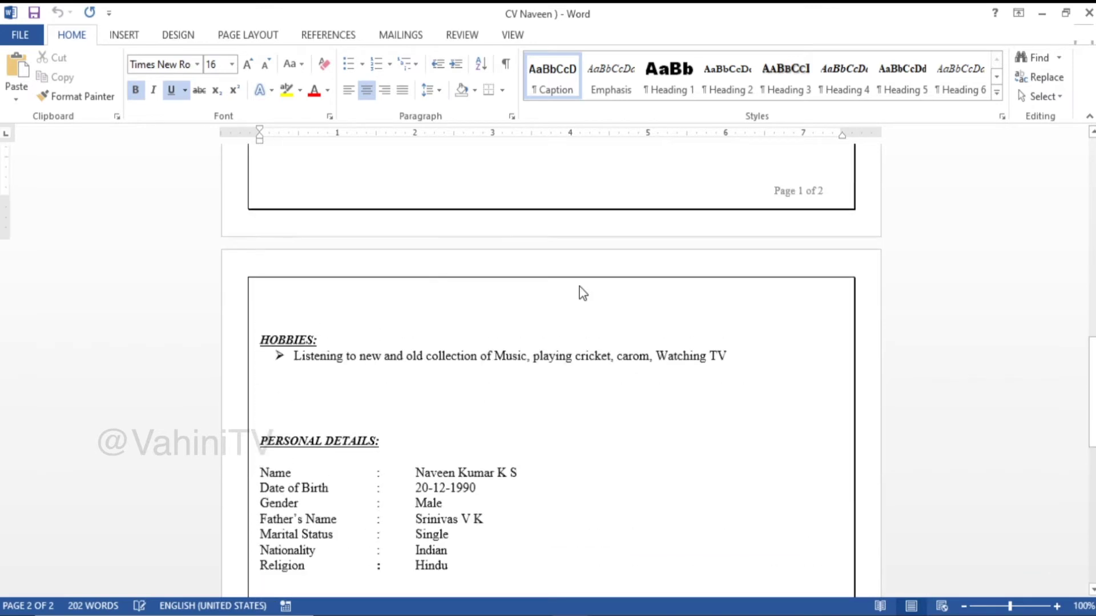
scroll(582, 293, up, 15)
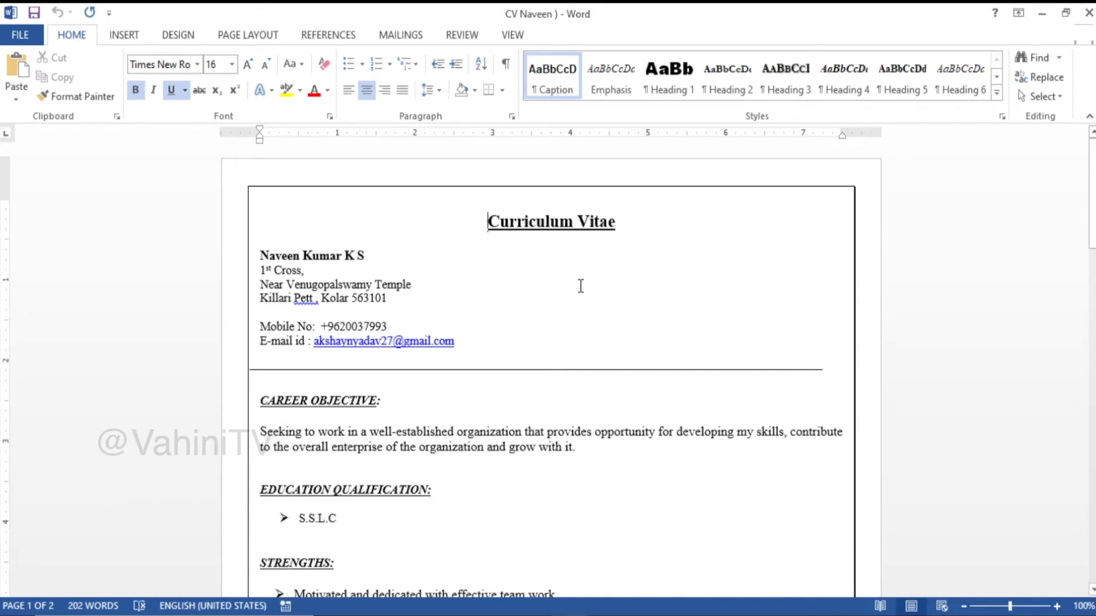
scroll(580, 286, down, 1)
scroll(580, 286, up, 1)
scroll(516, 516, down, 5)
scroll(517, 516, down, 5)
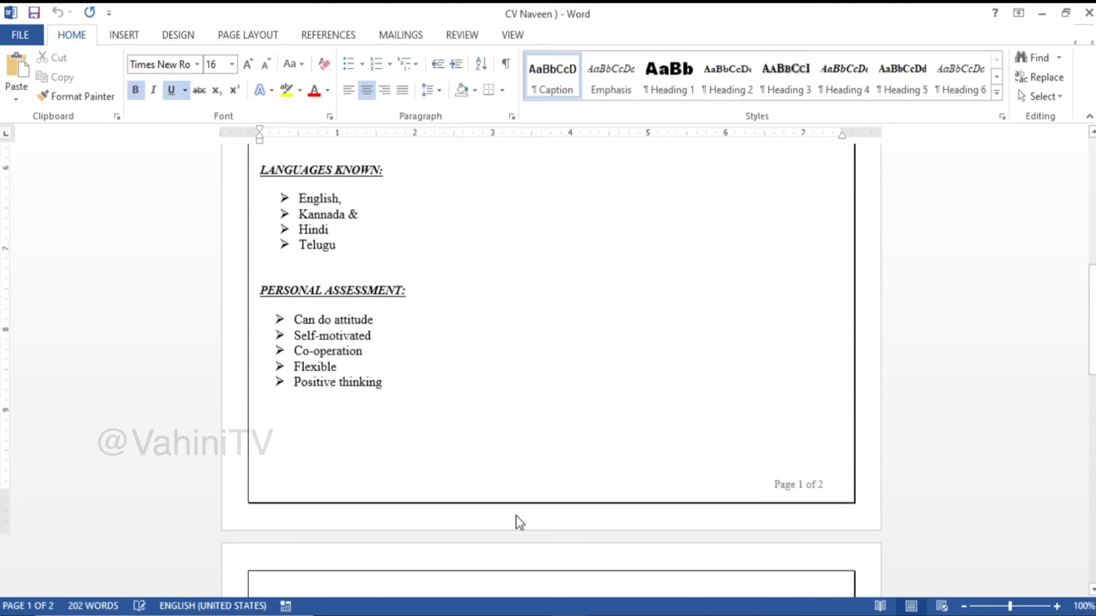
scroll(517, 516, down, 5)
scroll(517, 515, down, 2)
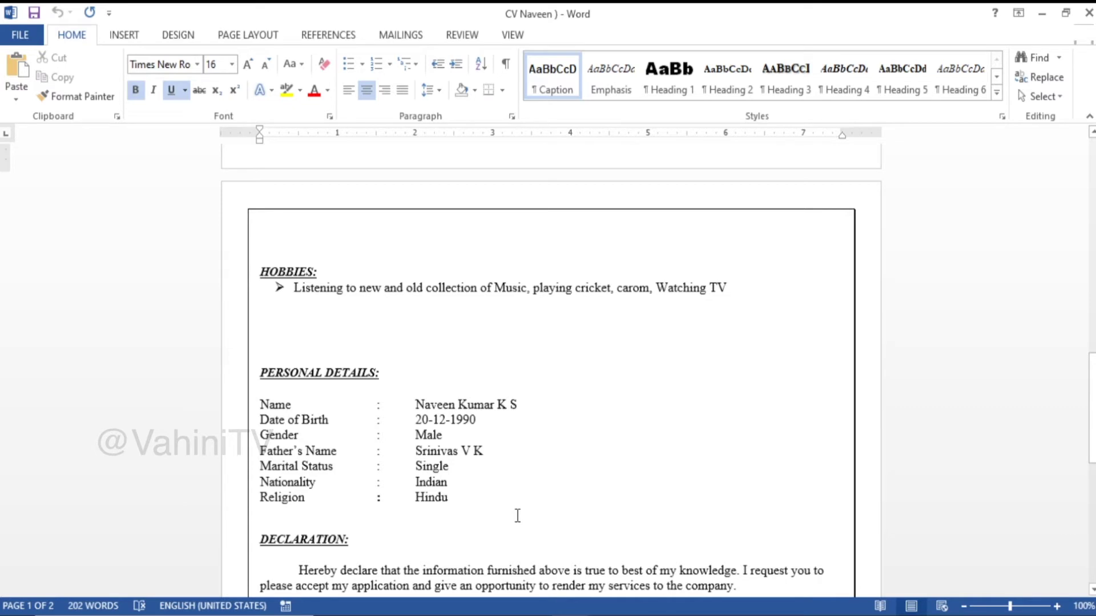
scroll(517, 516, down, 7)
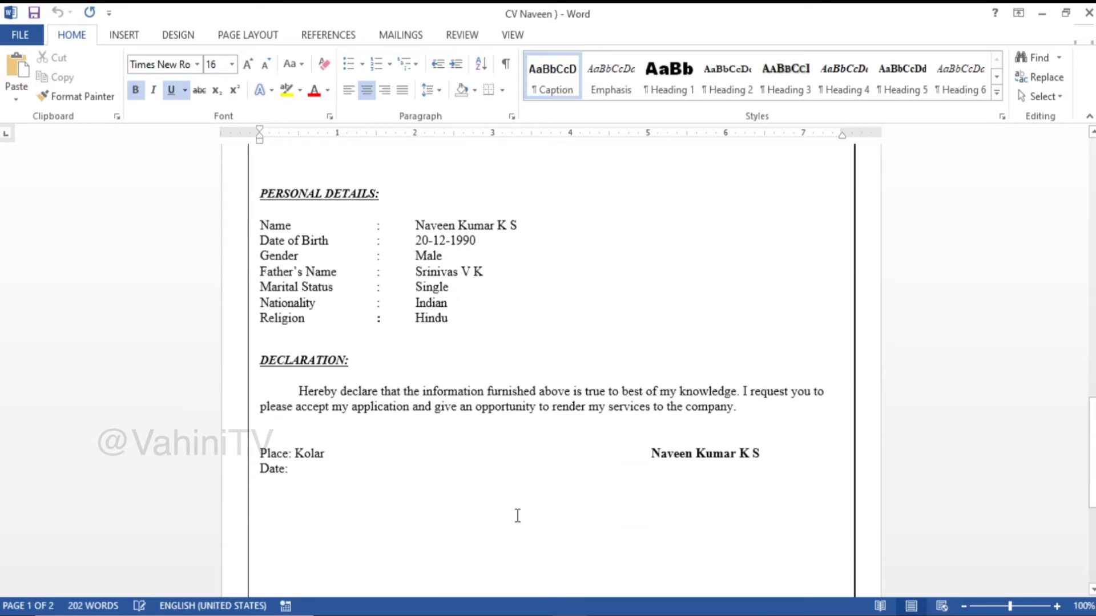
scroll(517, 516, up, 20)
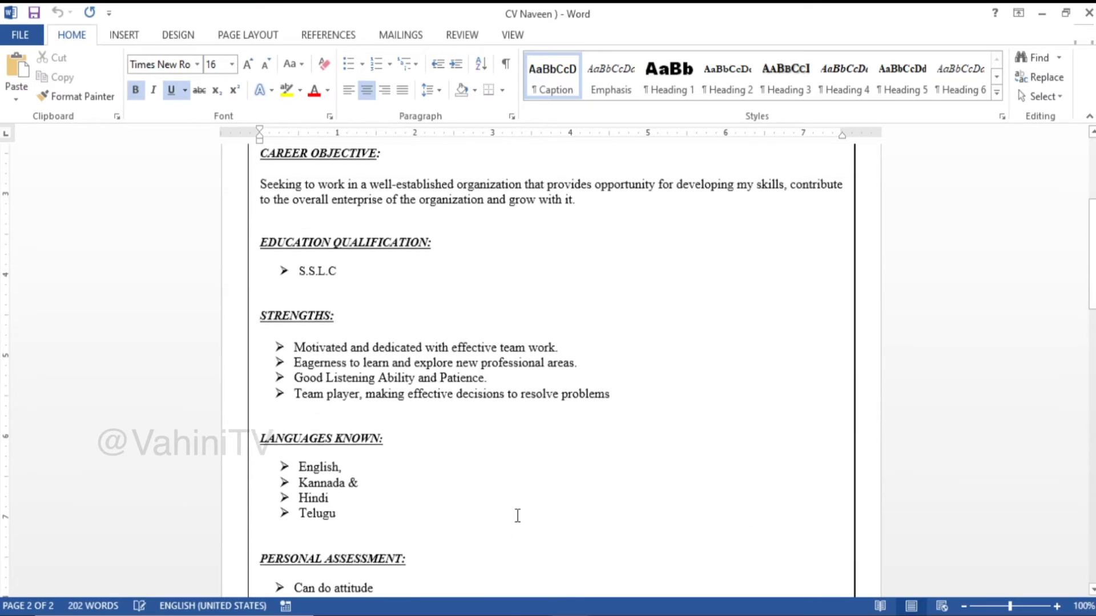
scroll(572, 411, up, 4)
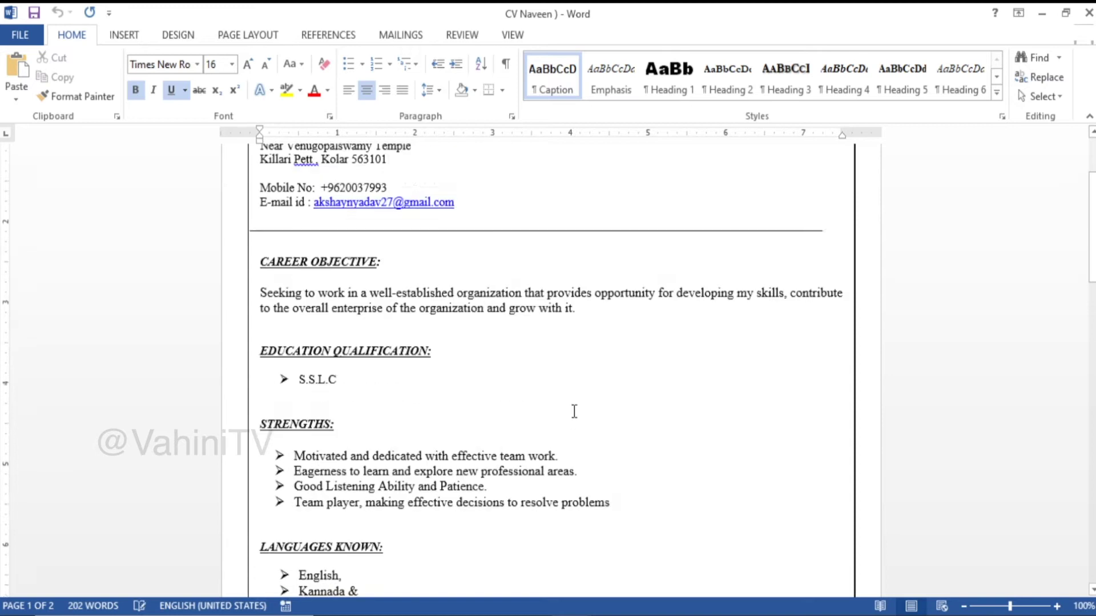
scroll(572, 411, down, 4)
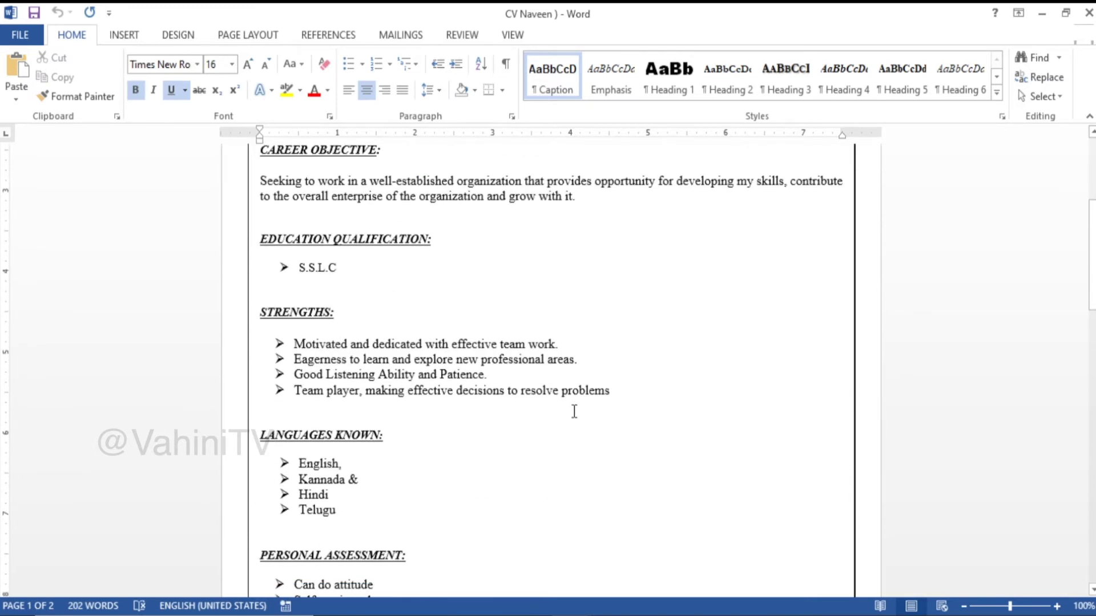
scroll(574, 411, down, 14)
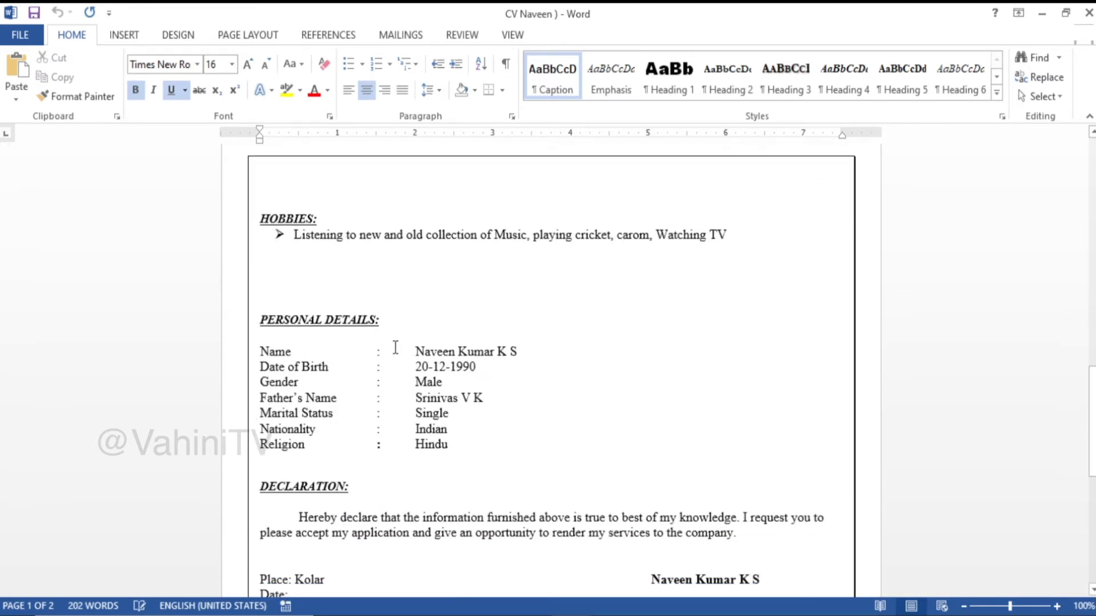
scroll(420, 348, up, 18)
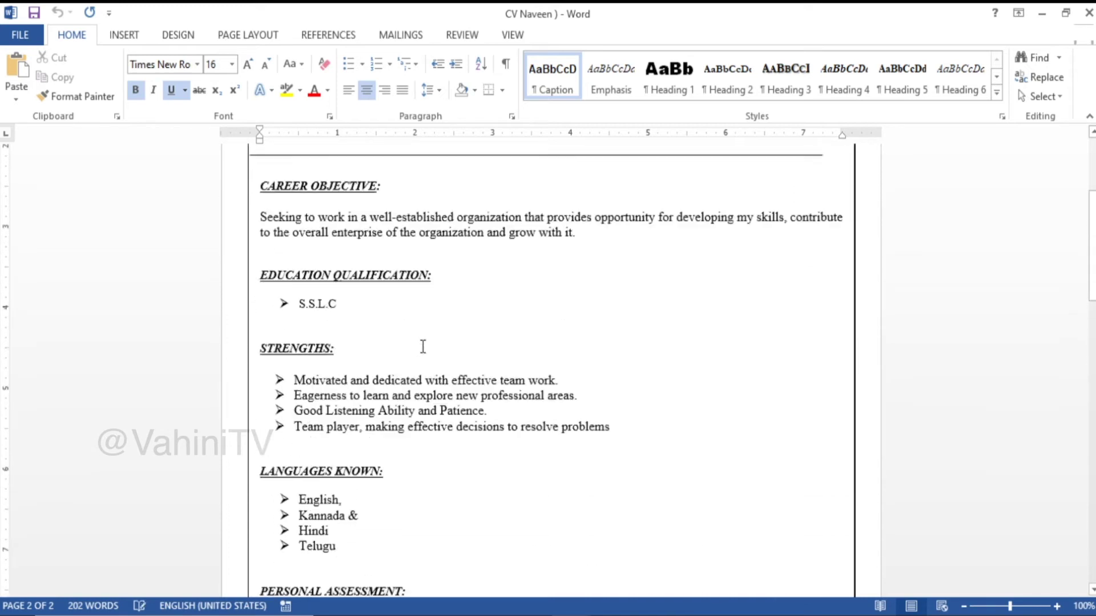
scroll(423, 347, down, 3)
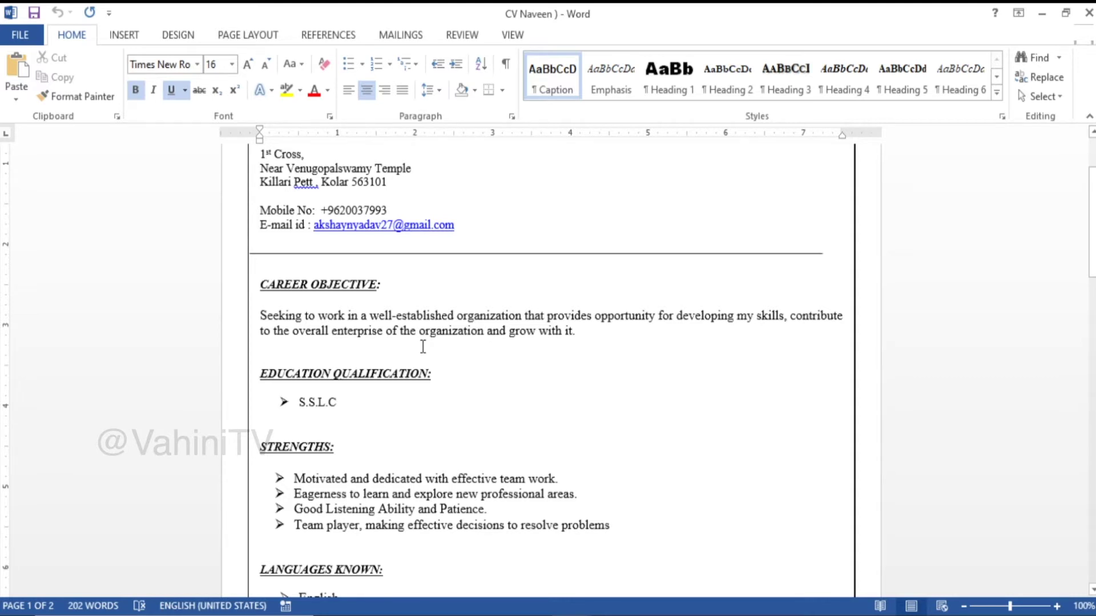
scroll(423, 346, down, 1)
scroll(423, 346, down, 3)
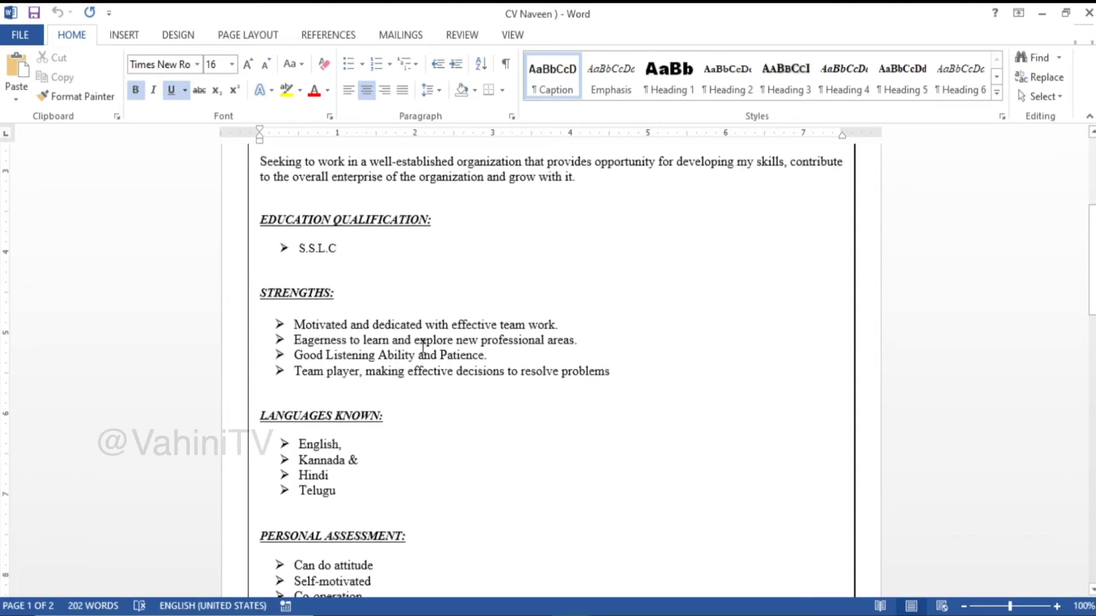
scroll(403, 418, down, 3)
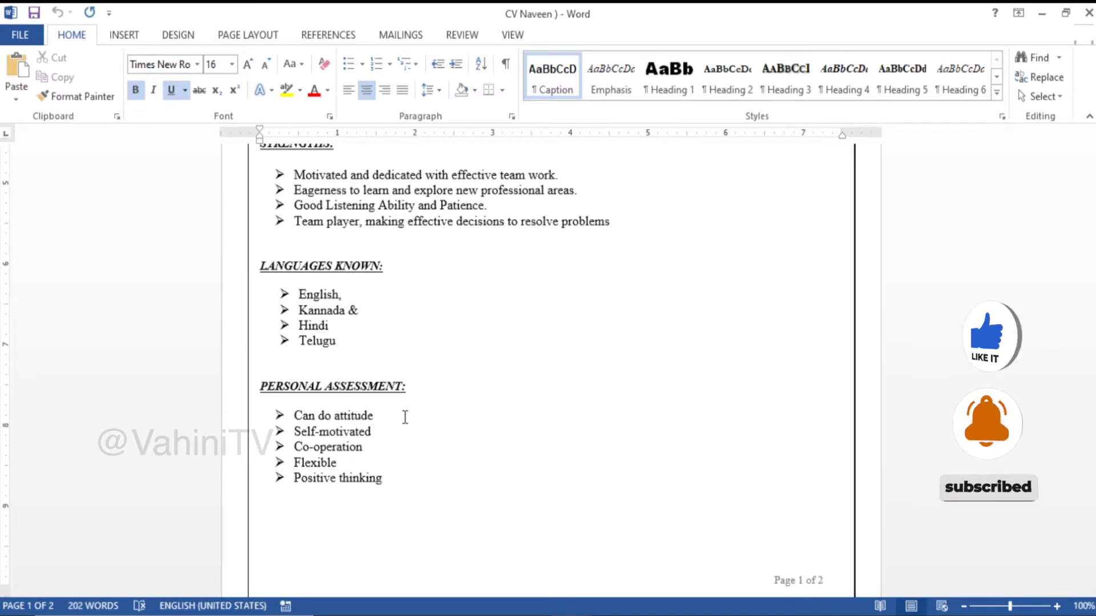
scroll(405, 417, down, 2)
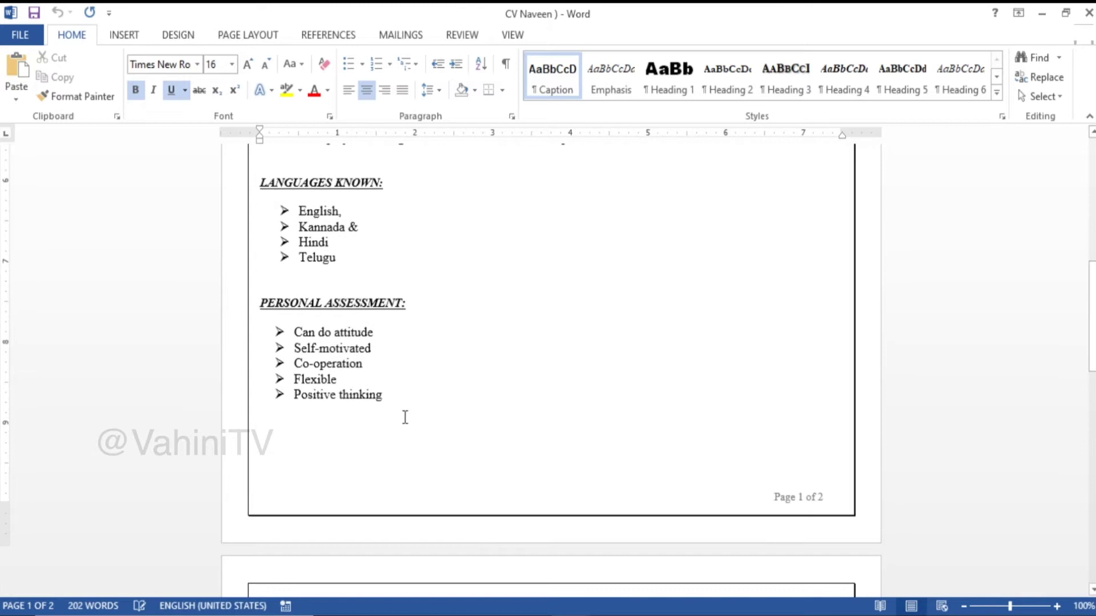
scroll(405, 418, down, 8)
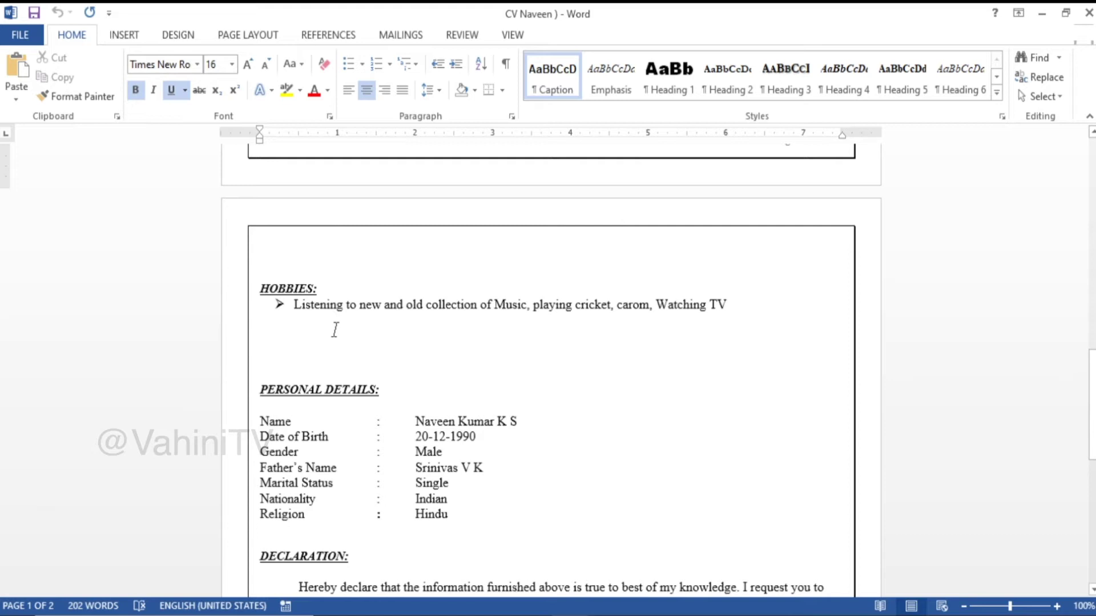
scroll(336, 330, down, 3)
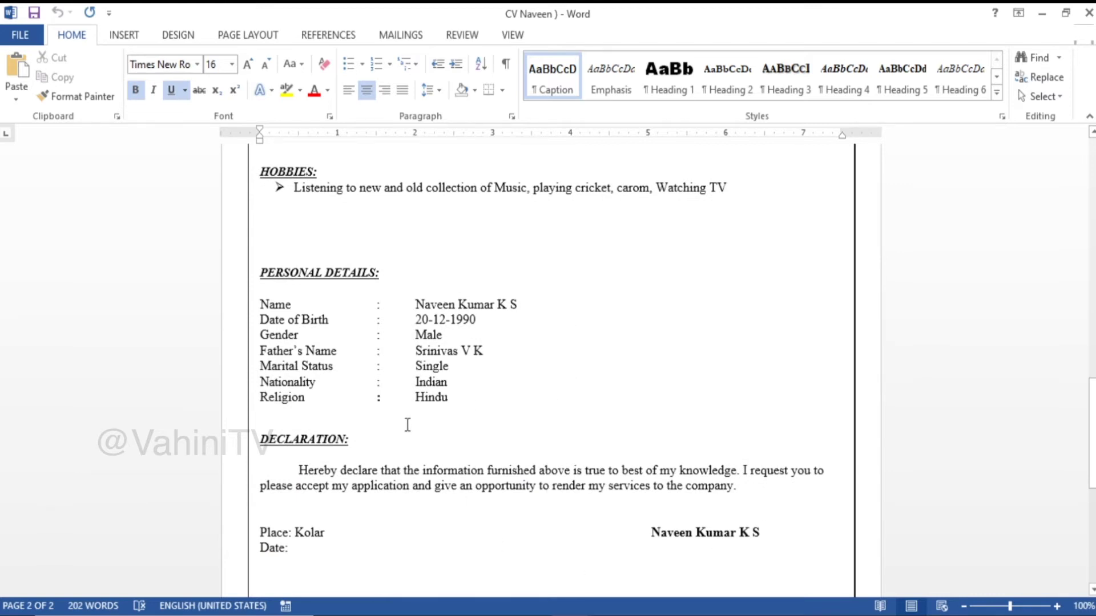
scroll(394, 428, down, 3)
scroll(393, 428, up, 20)
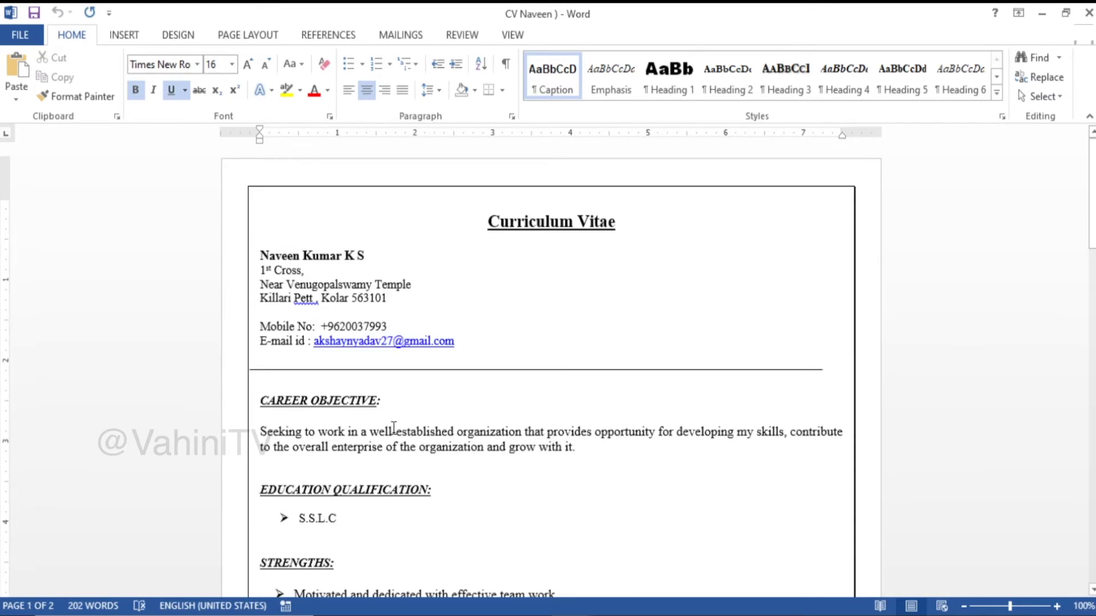
Step: Create a new blank document and save it as "CV New" in the Vahini Class folder
key(ctrl+n)
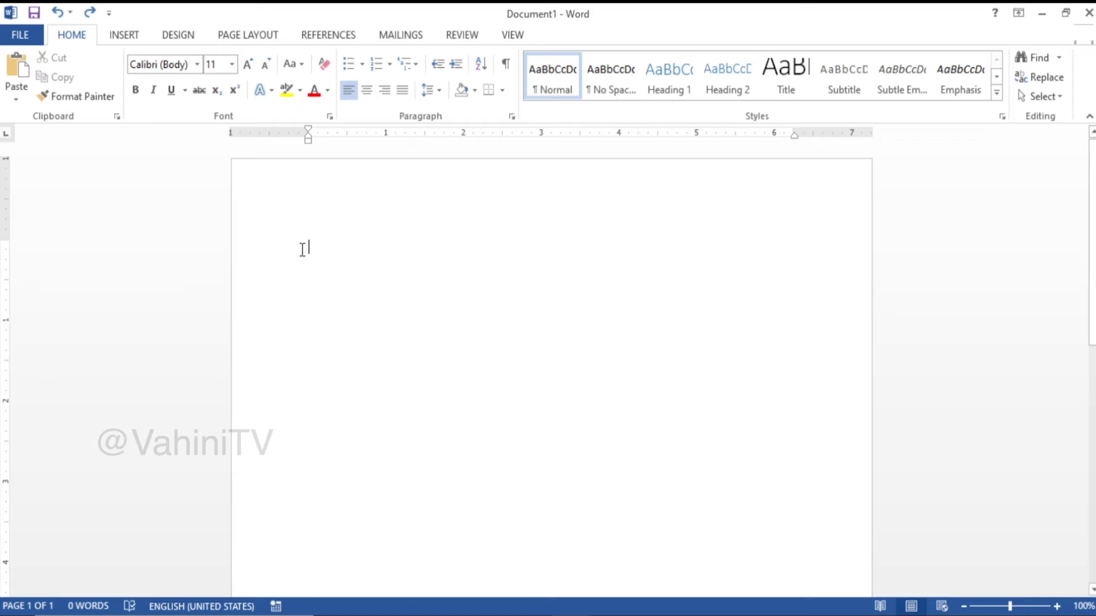
key(ctrl+s)
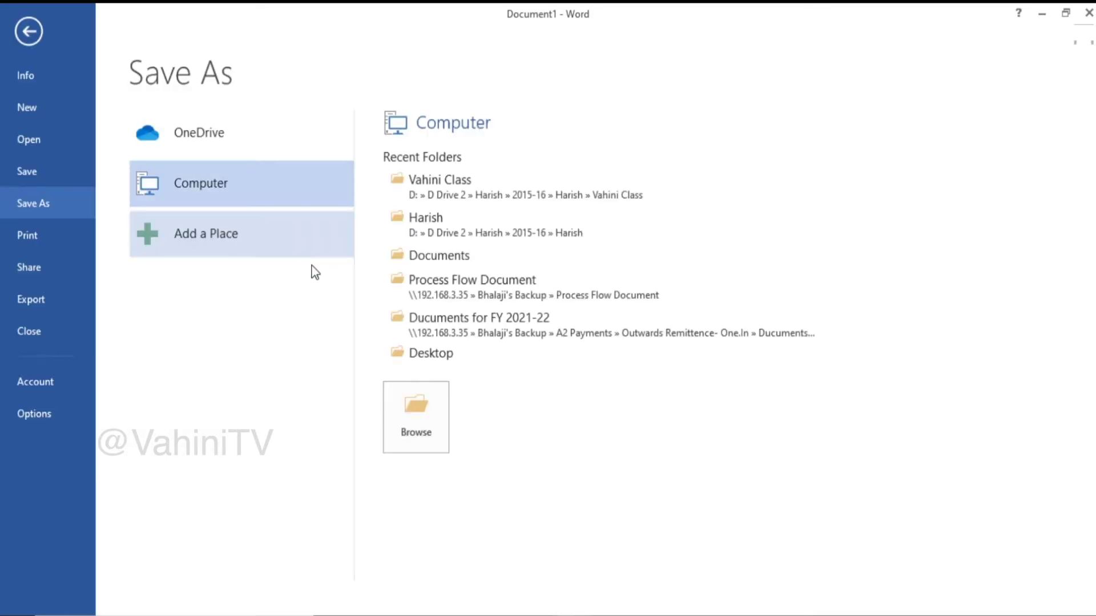
click(428, 426)
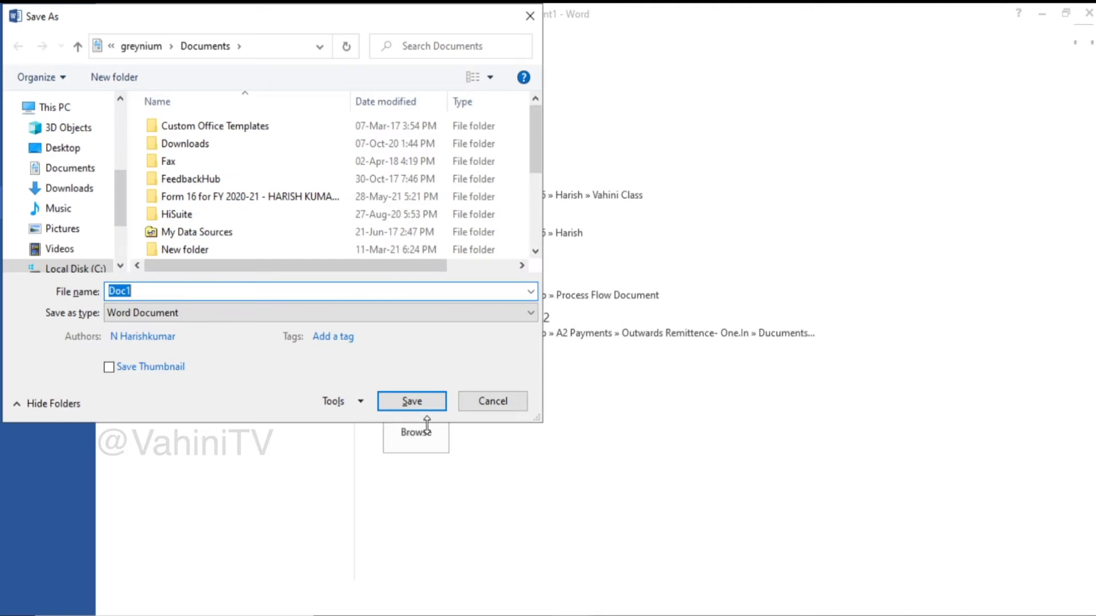
click(279, 51)
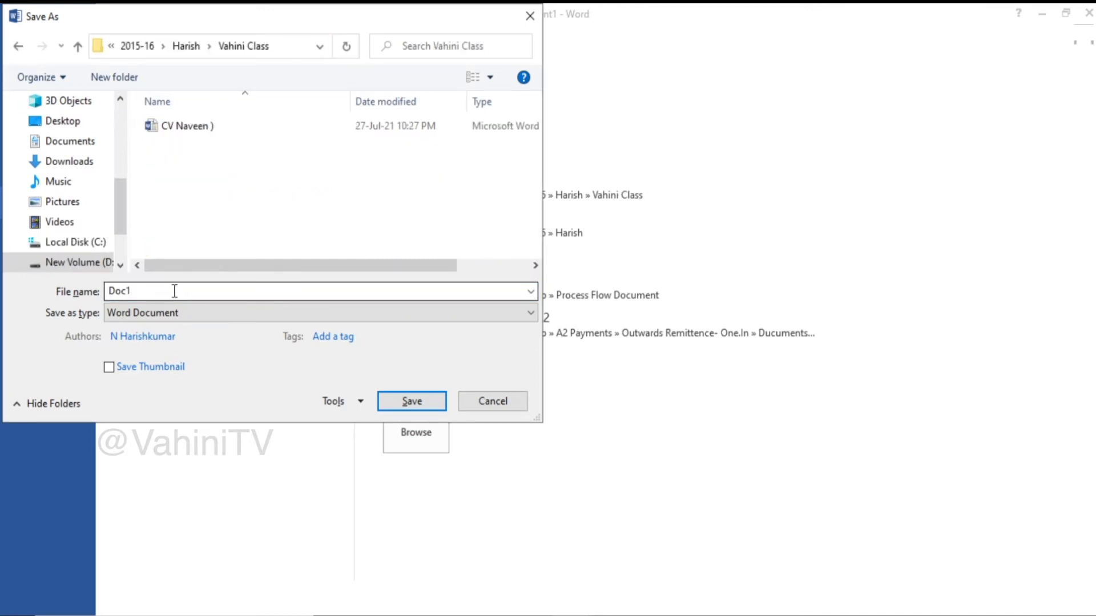
click(175, 291)
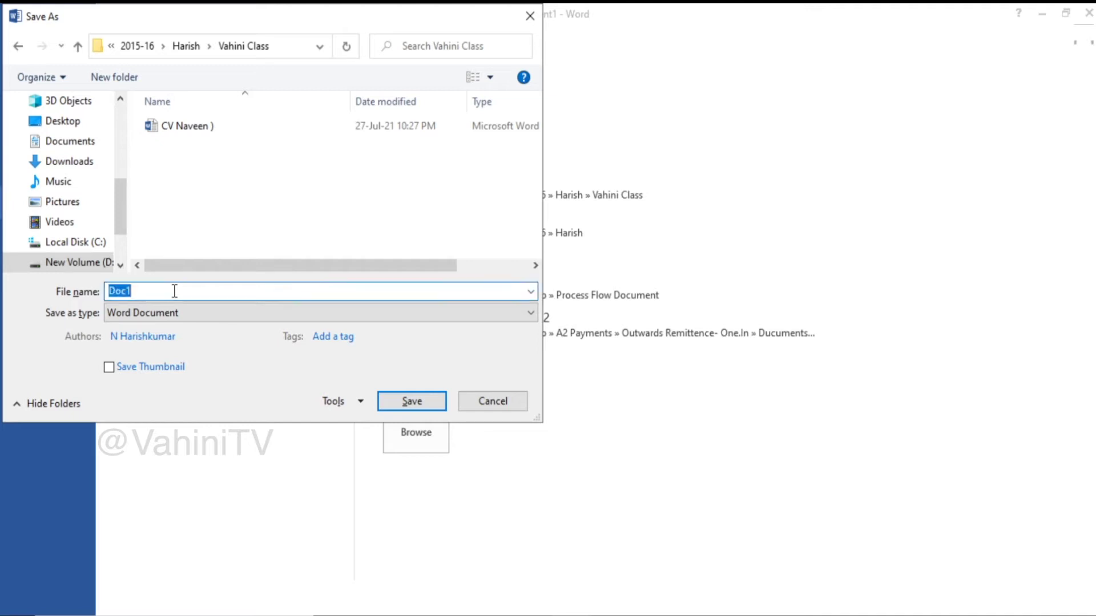
text(CV )
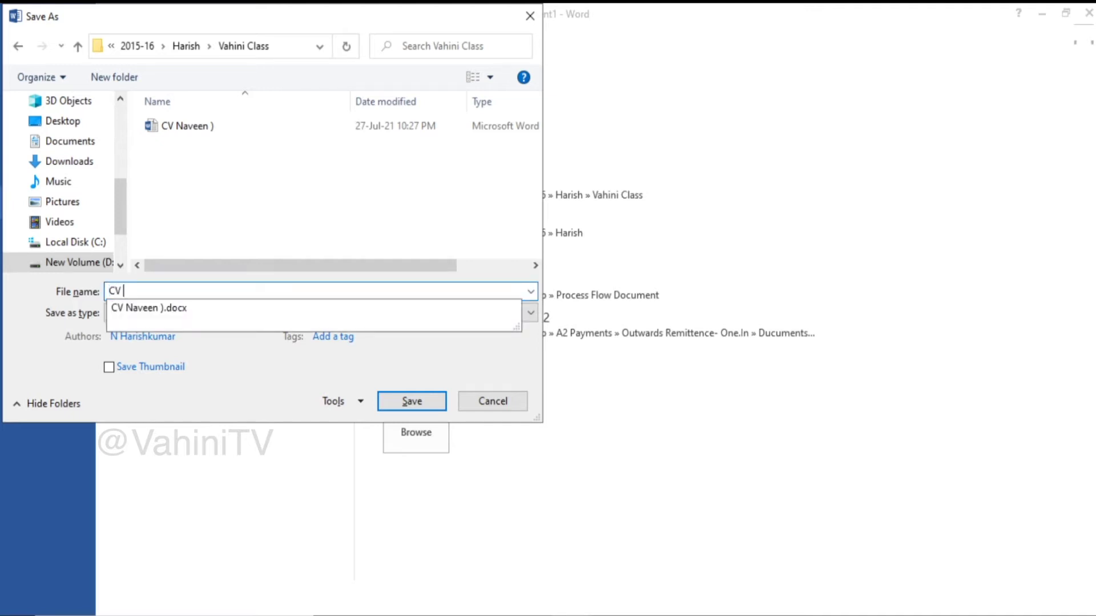
text(New)
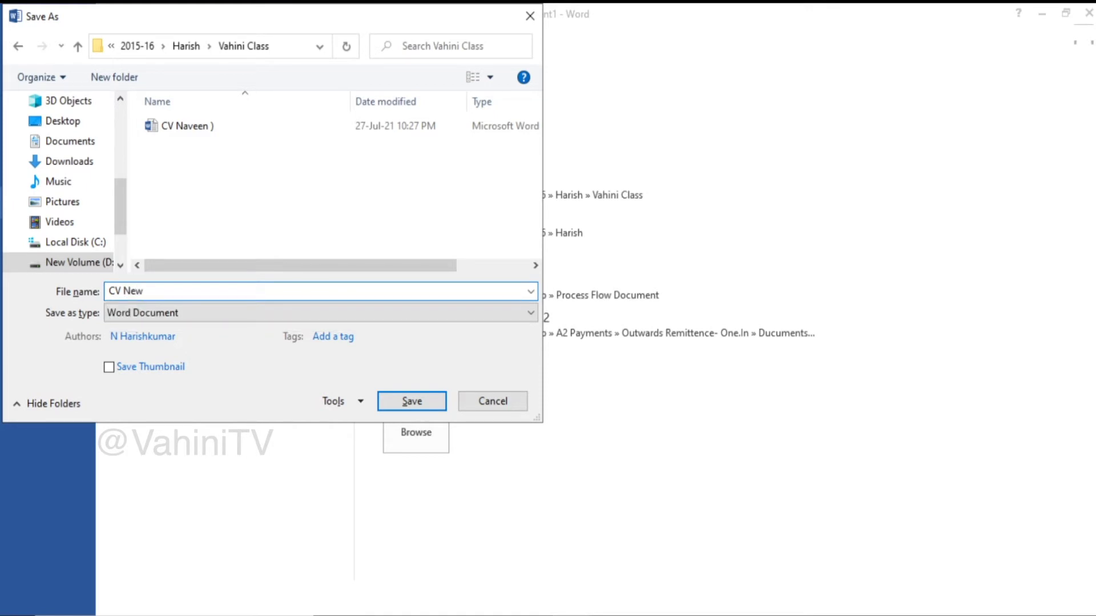
key(Return)
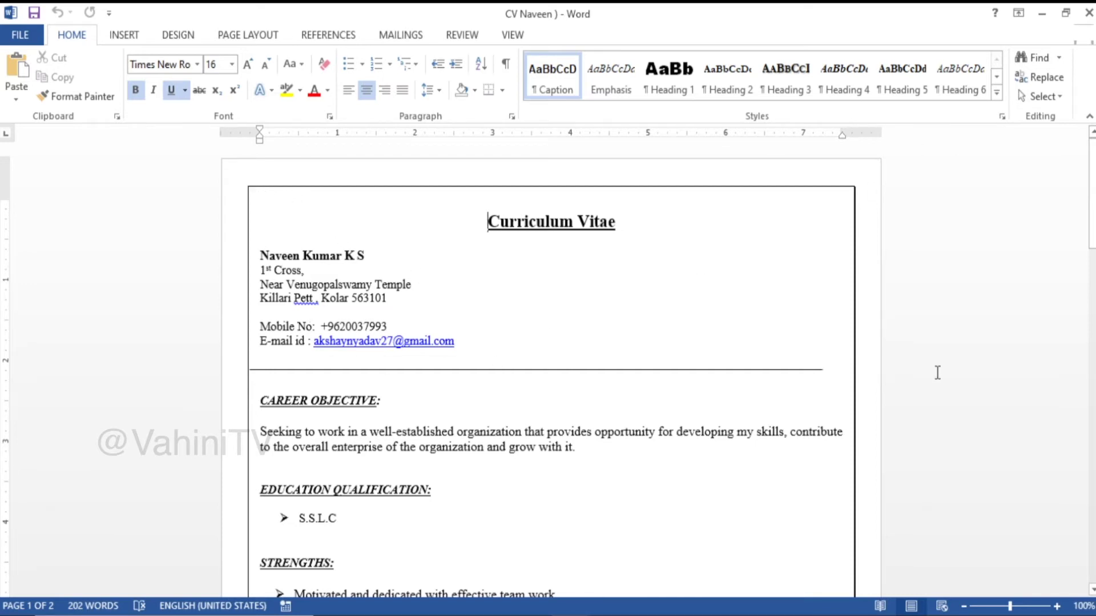
Step: Switch to the CV New document and open the Borders and Shading settings for its empty paragraph
key(alt+Tab)
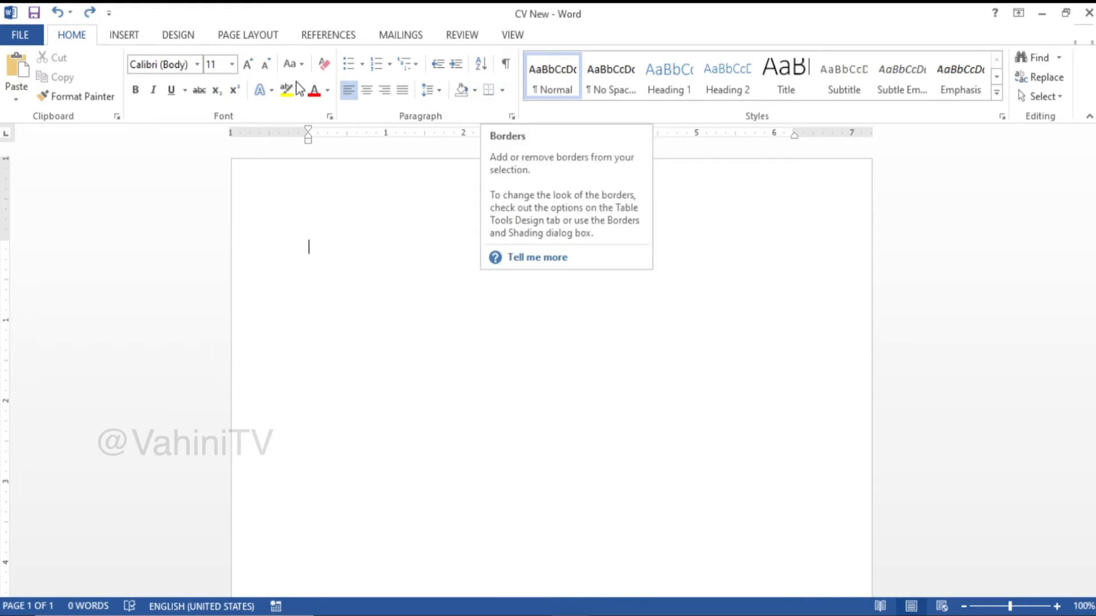
click(502, 91)
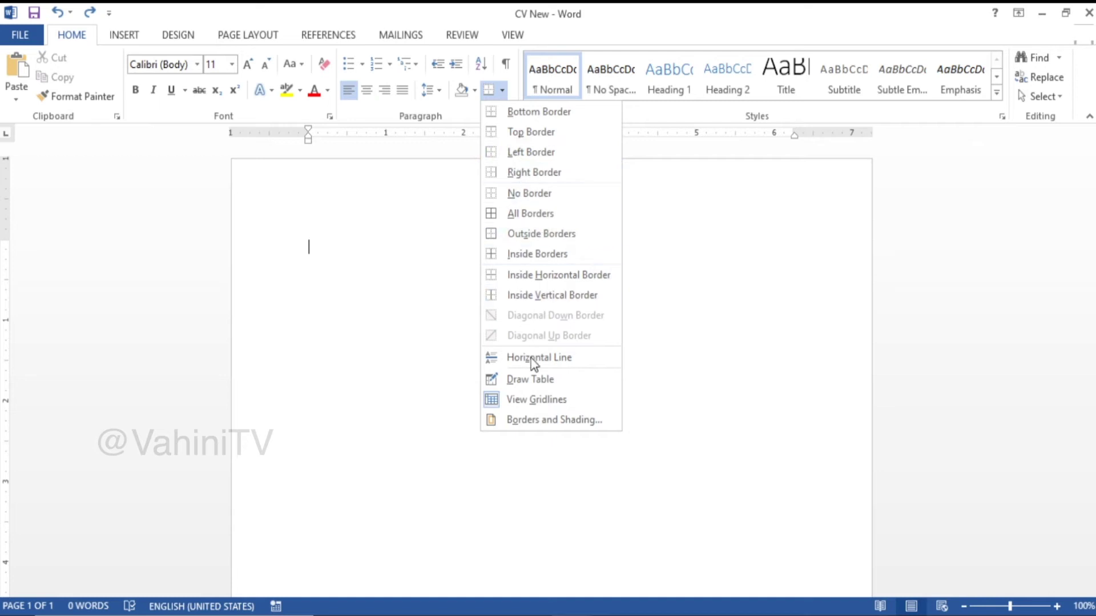
click(523, 421)
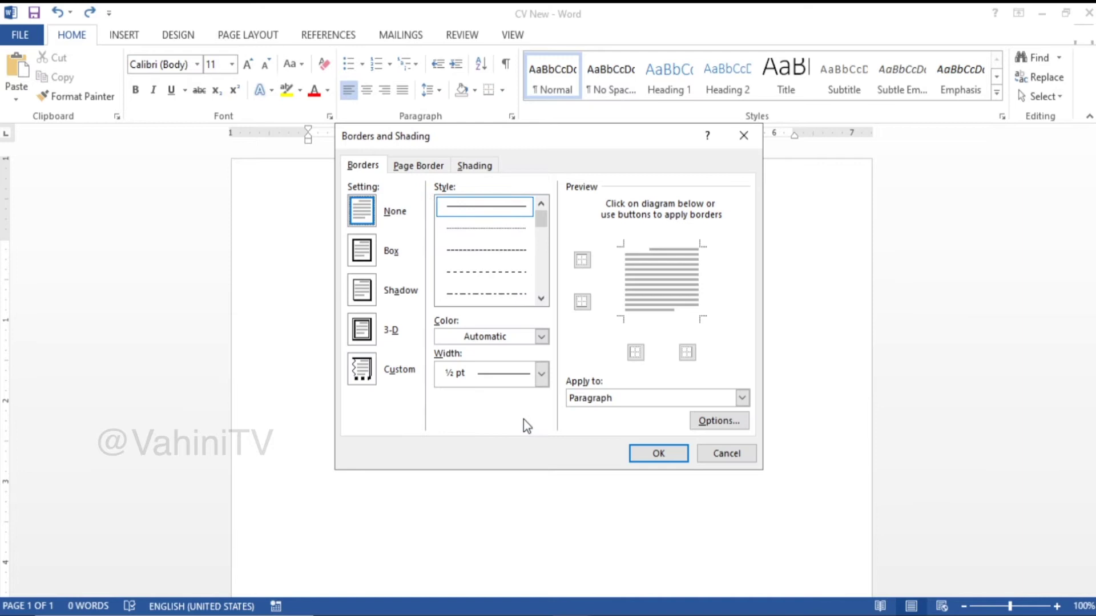
click(379, 167)
Step: Try dotted and dashed line styles for the paragraph's box border and browse the other line styles
click(456, 230)
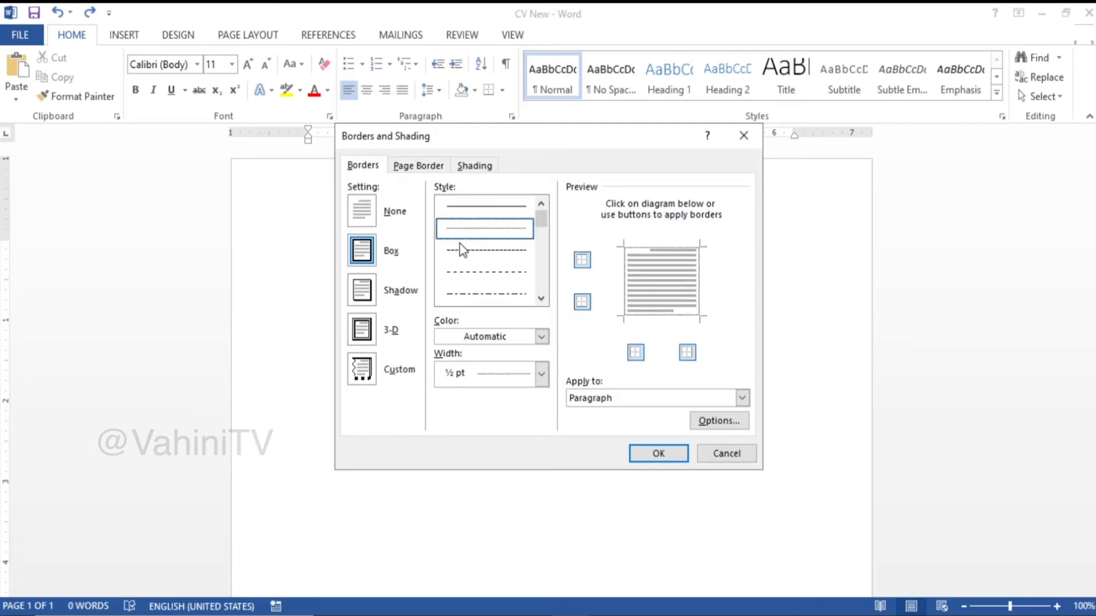
click(459, 251)
click(475, 273)
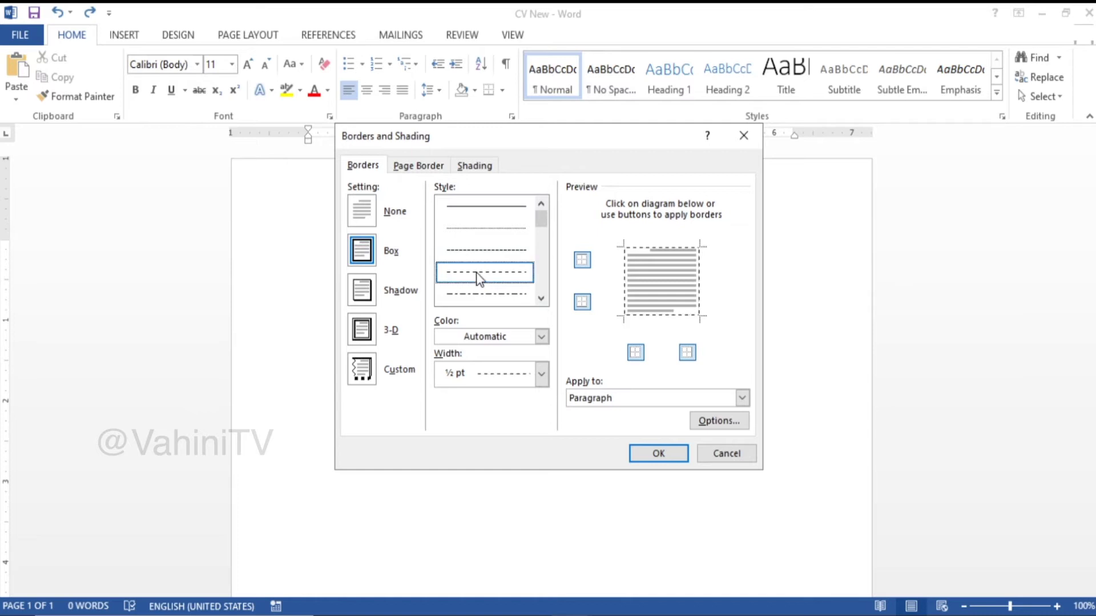
click(540, 302)
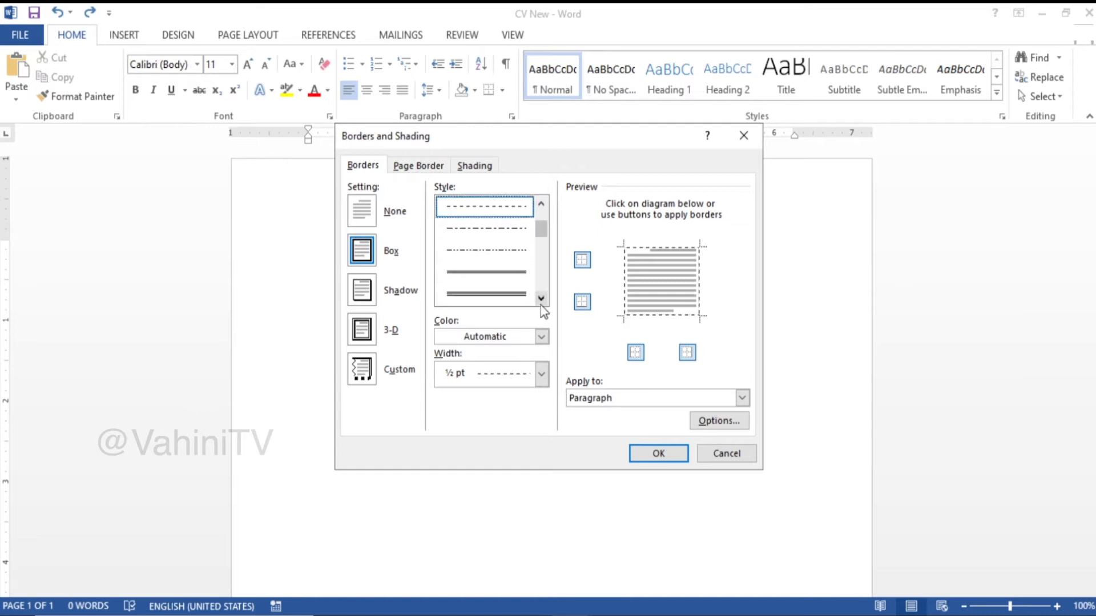
click(541, 301)
drag(541, 255, 544, 213)
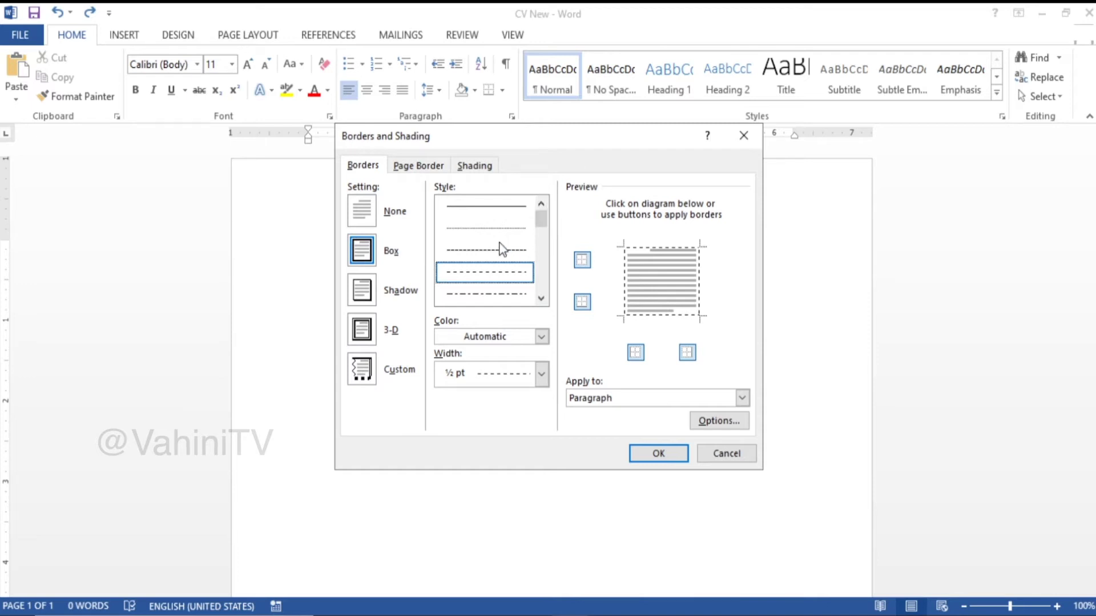
Step: Apply a solid ½ pt box border with automatic color to the empty paragraph
click(477, 209)
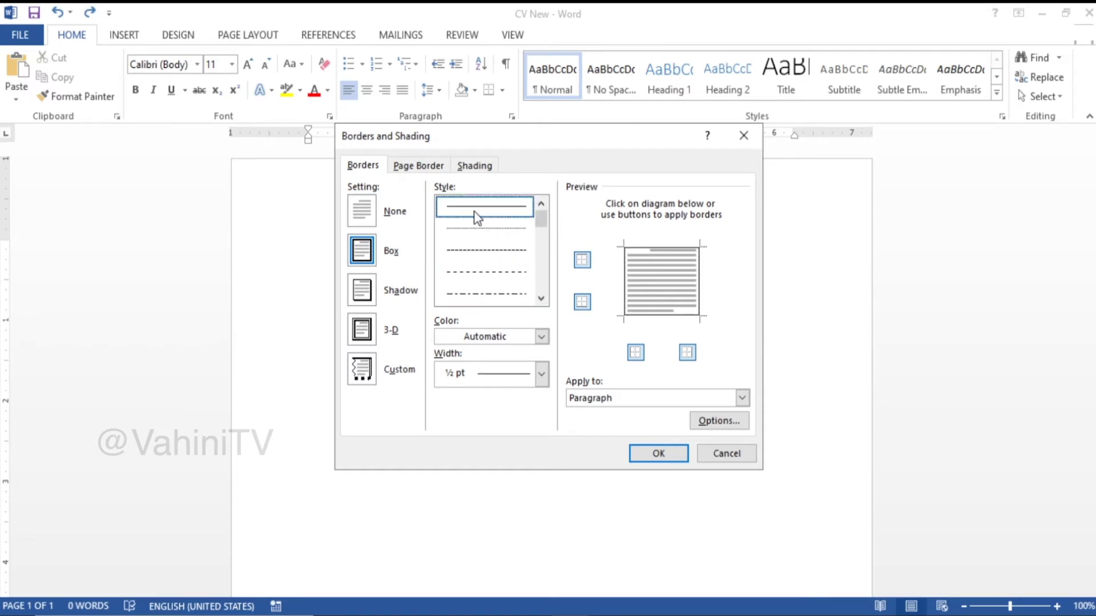
click(642, 455)
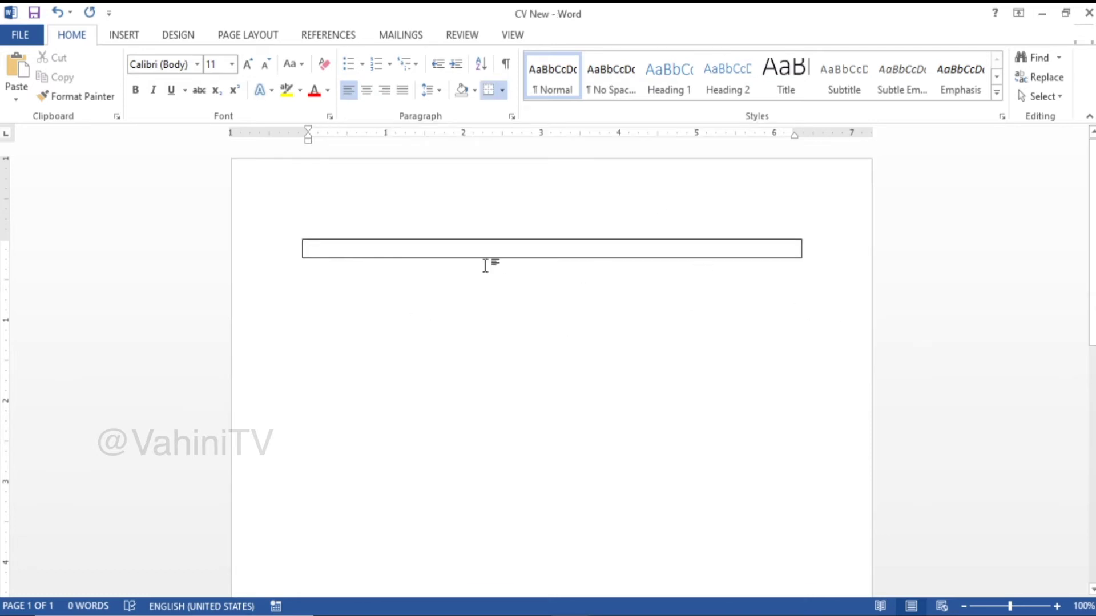
scroll(473, 560, down, 5)
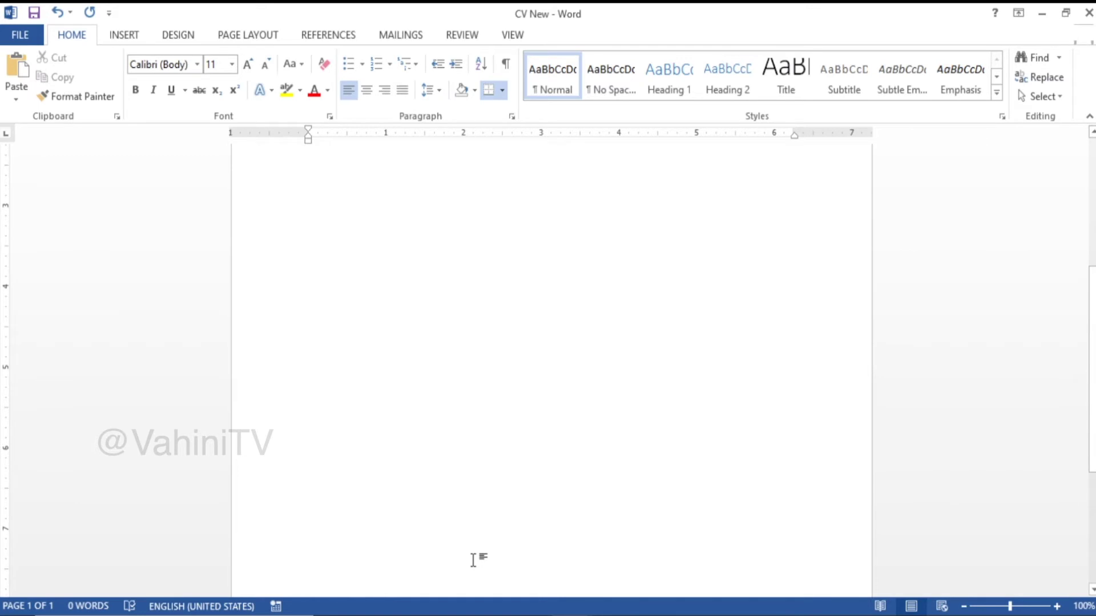
Step: Remove the box border from the empty paragraph by clearing the document's contents
scroll(473, 560, up, 5)
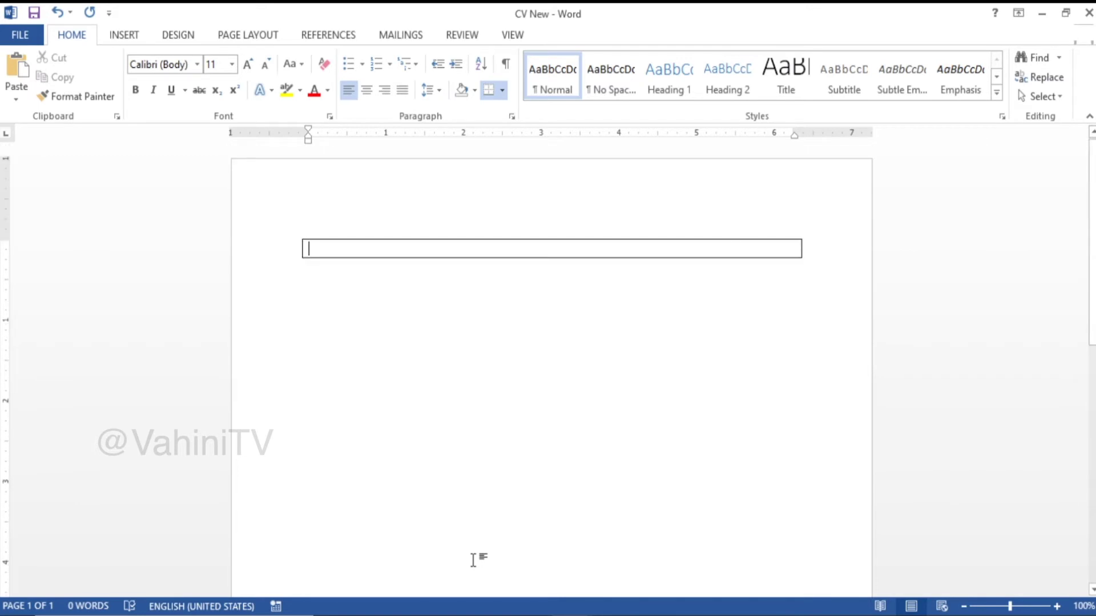
key(ctrl+a)
key(Delete)
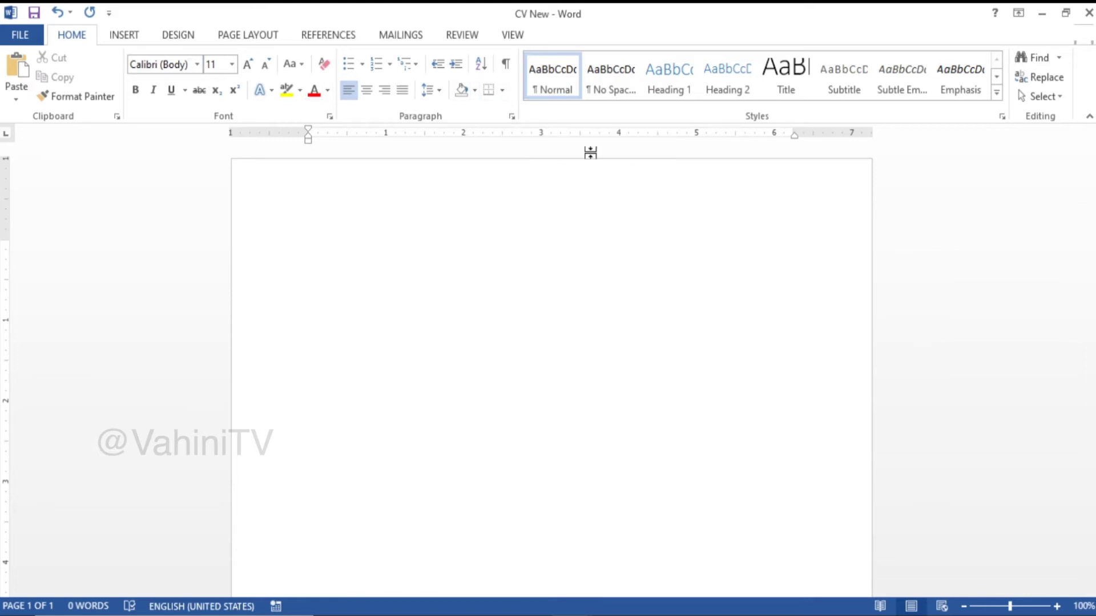
Step: Try to add a solid-line page border to the whole document
click(502, 96)
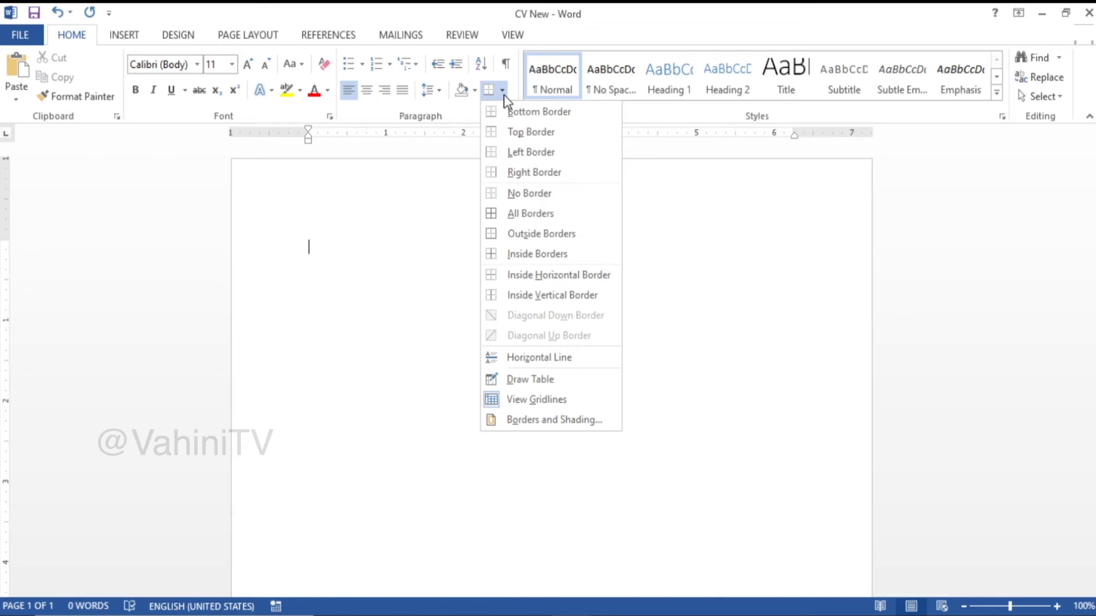
click(549, 421)
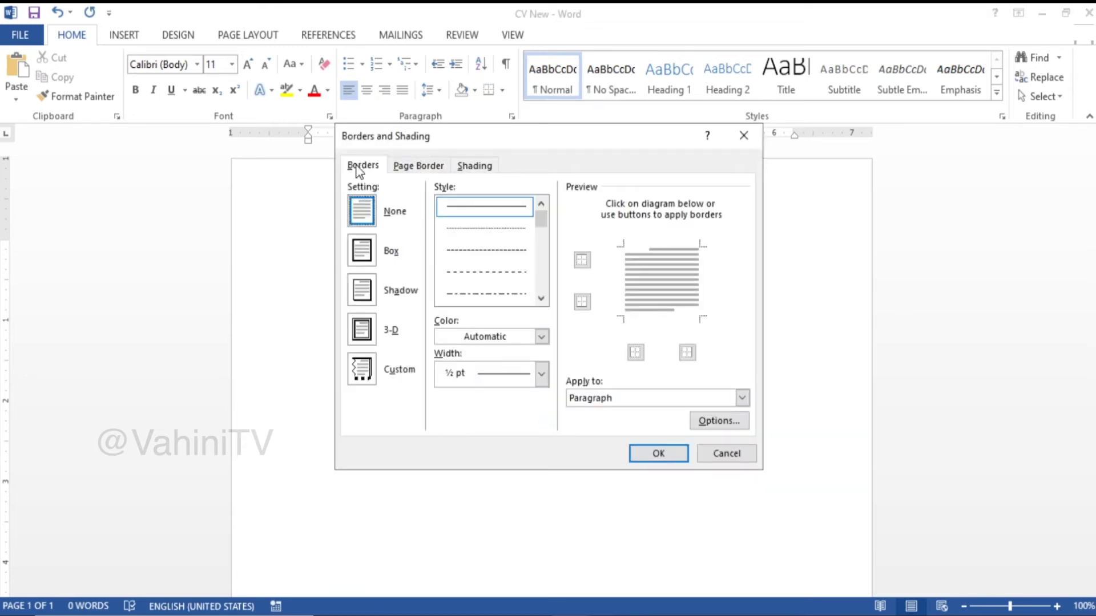
click(414, 170)
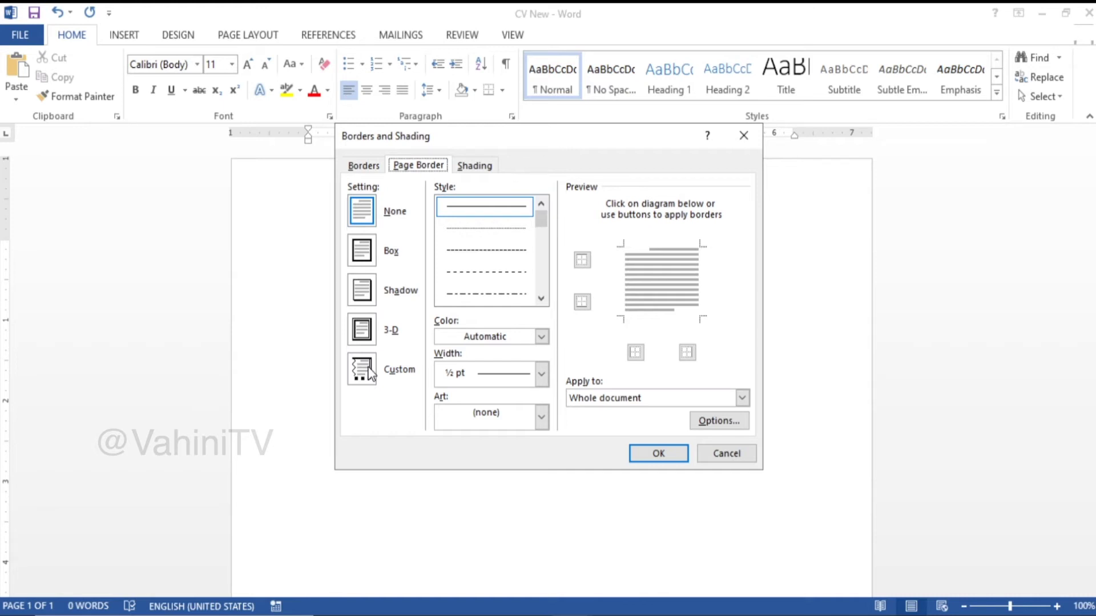
click(470, 207)
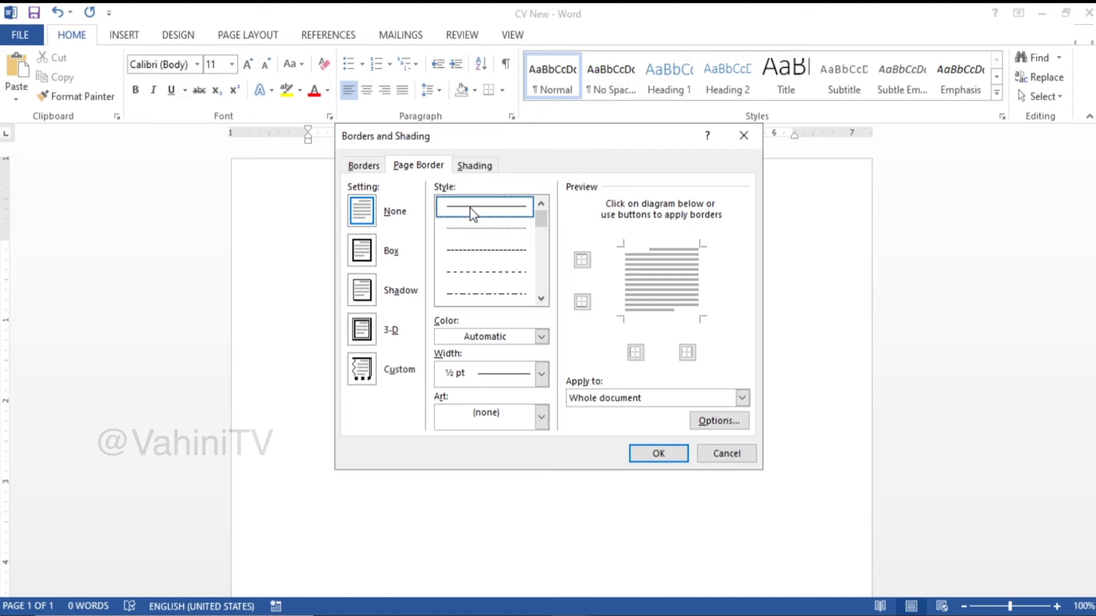
click(678, 453)
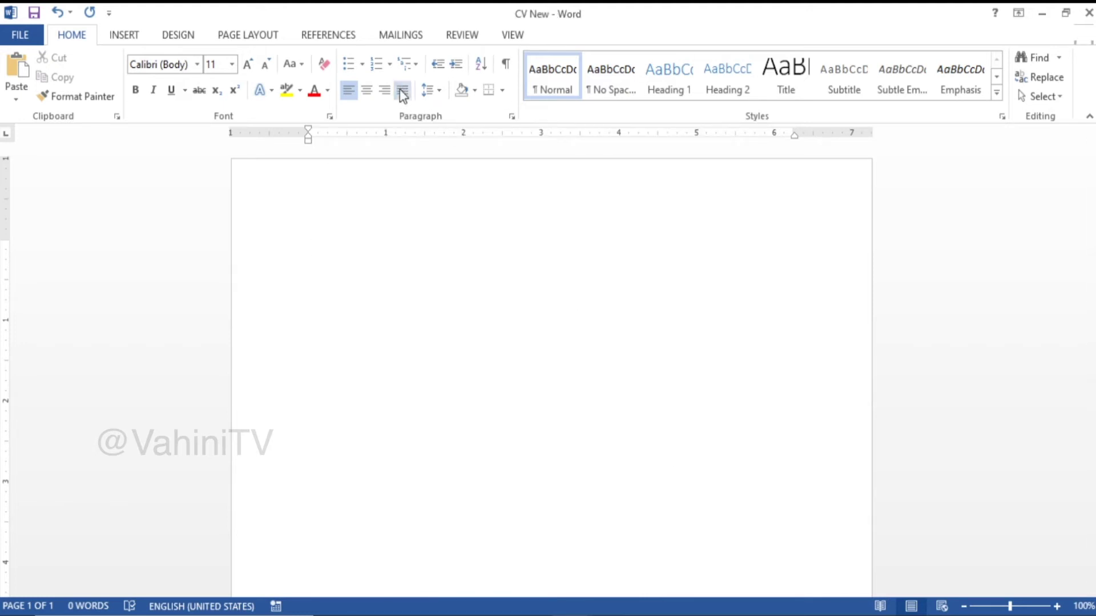
Step: Apply a solid ½ pt box page border with automatic color to the whole document
click(503, 91)
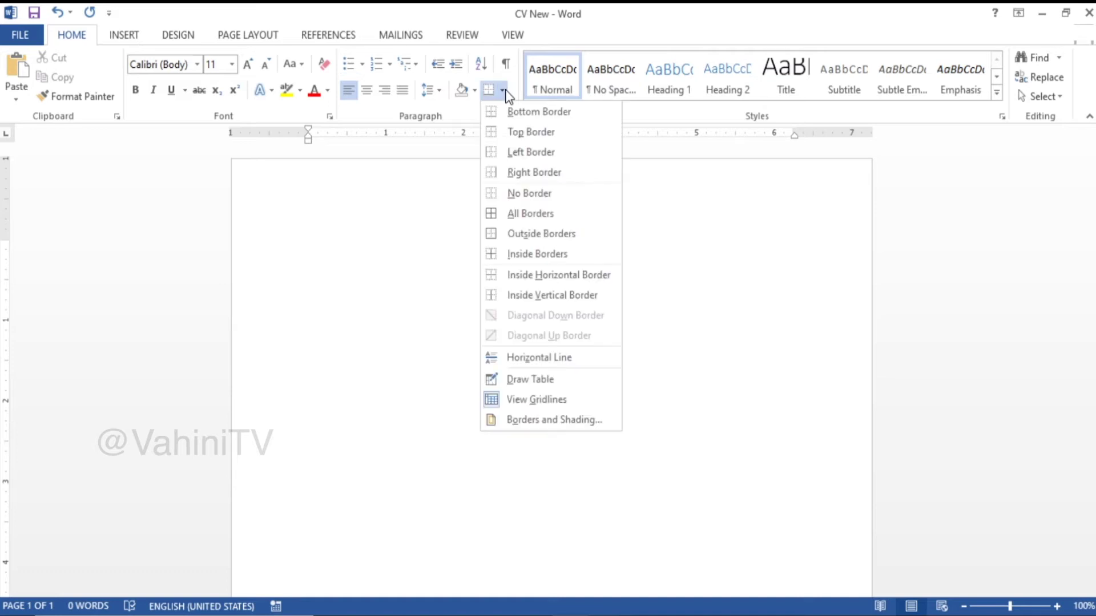
click(543, 418)
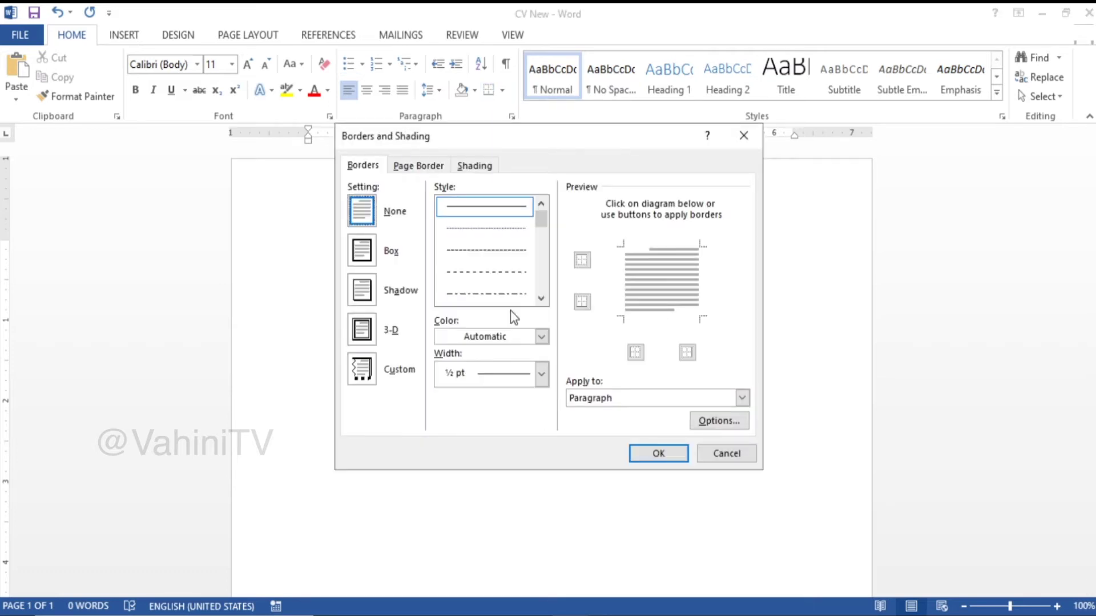
click(423, 172)
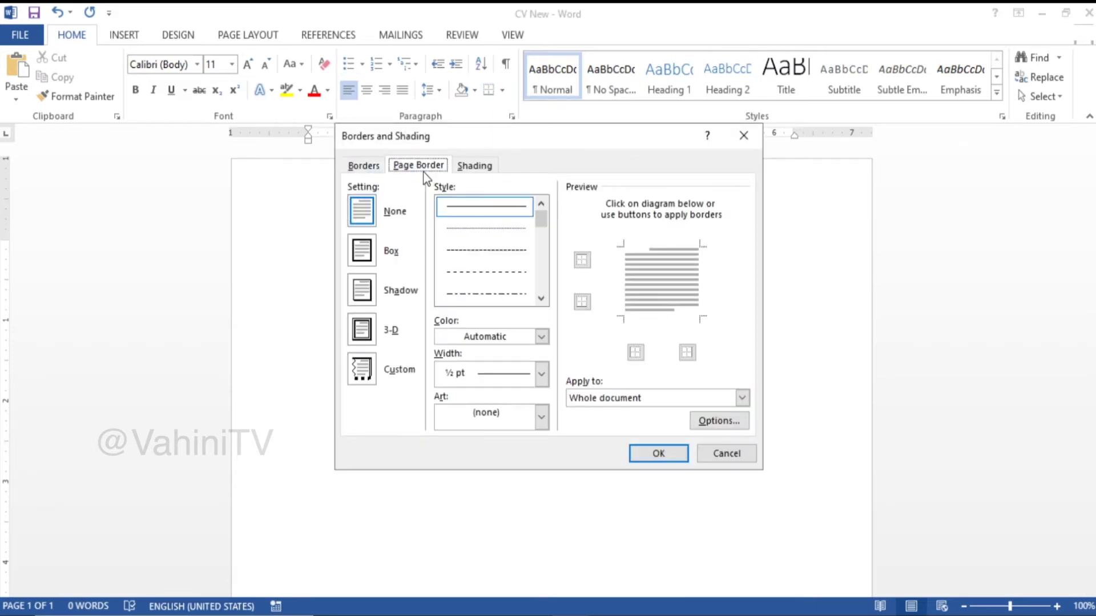
click(617, 397)
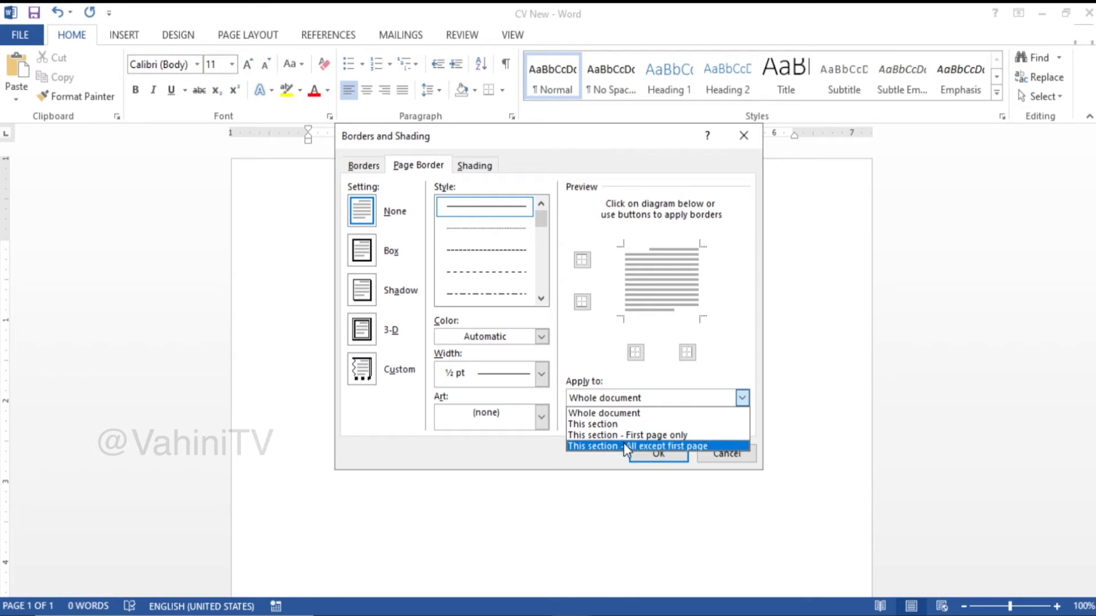
click(648, 399)
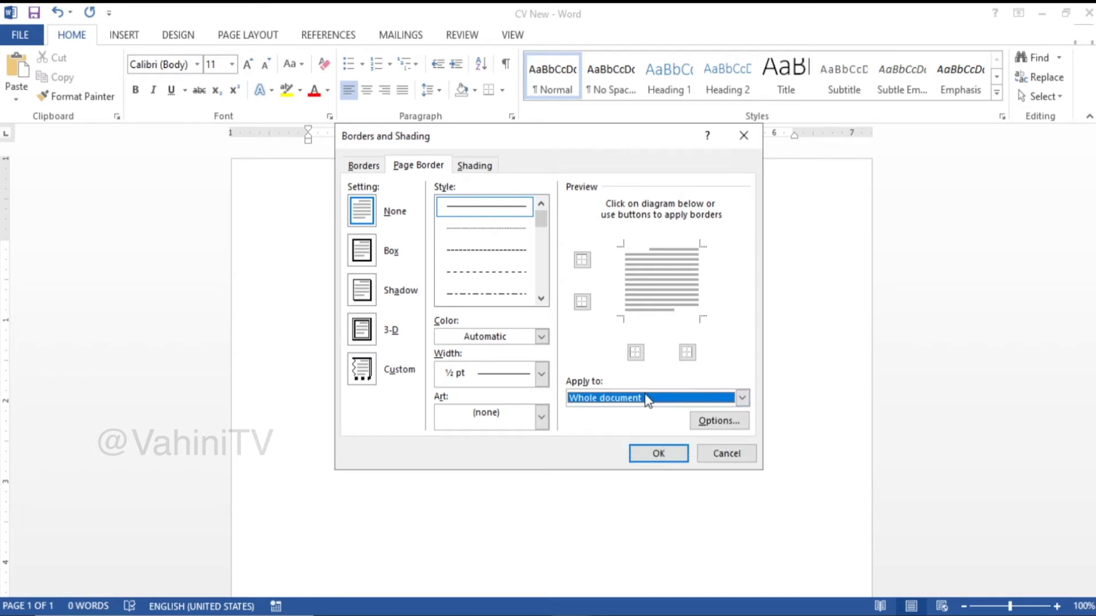
click(467, 227)
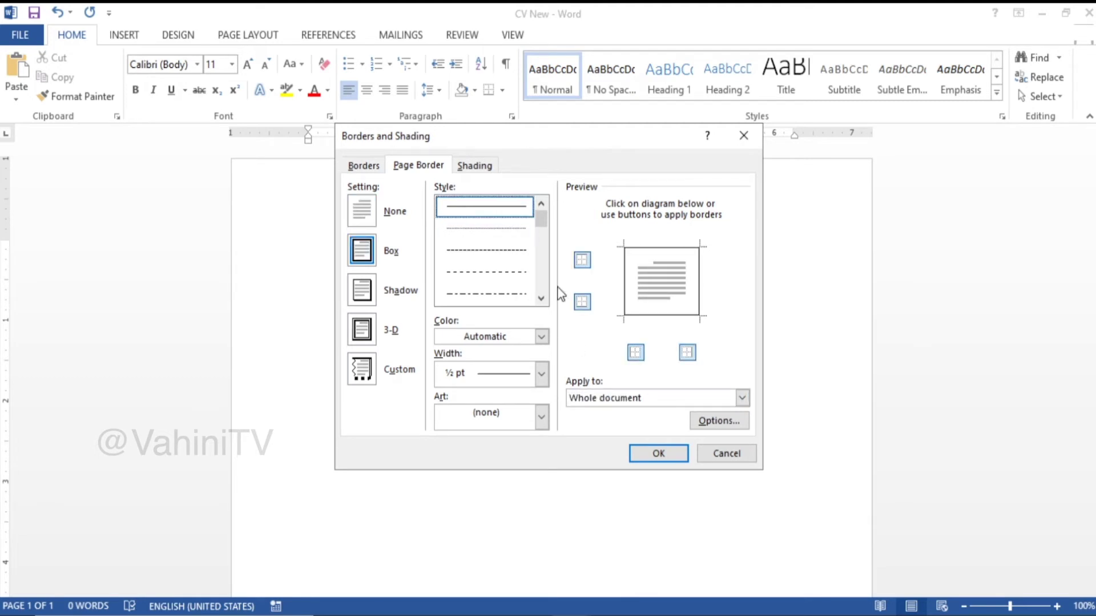
click(663, 457)
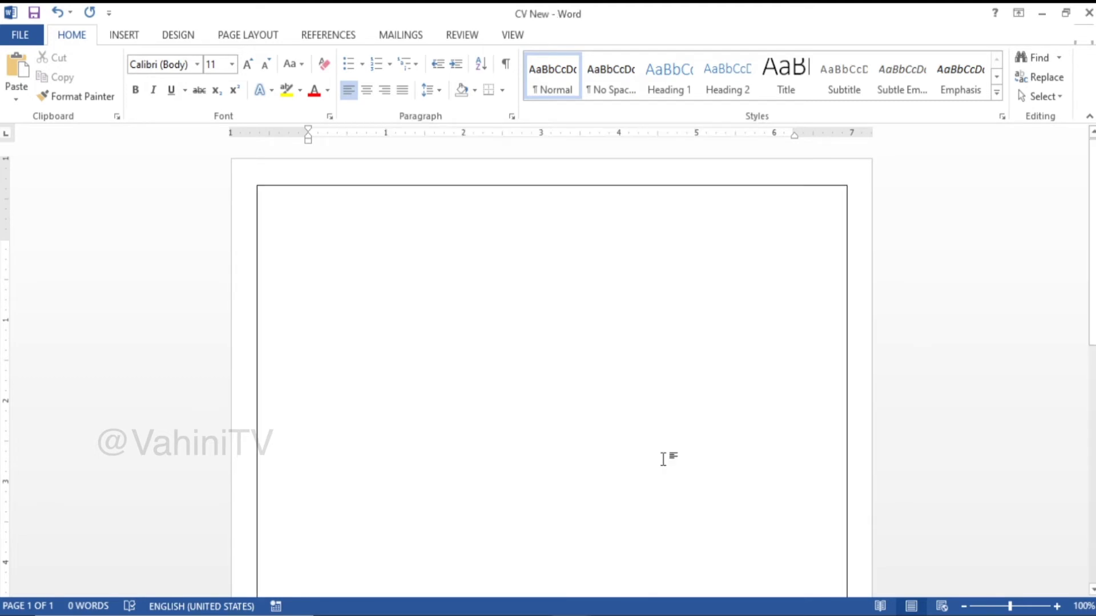
scroll(663, 459, down, 3)
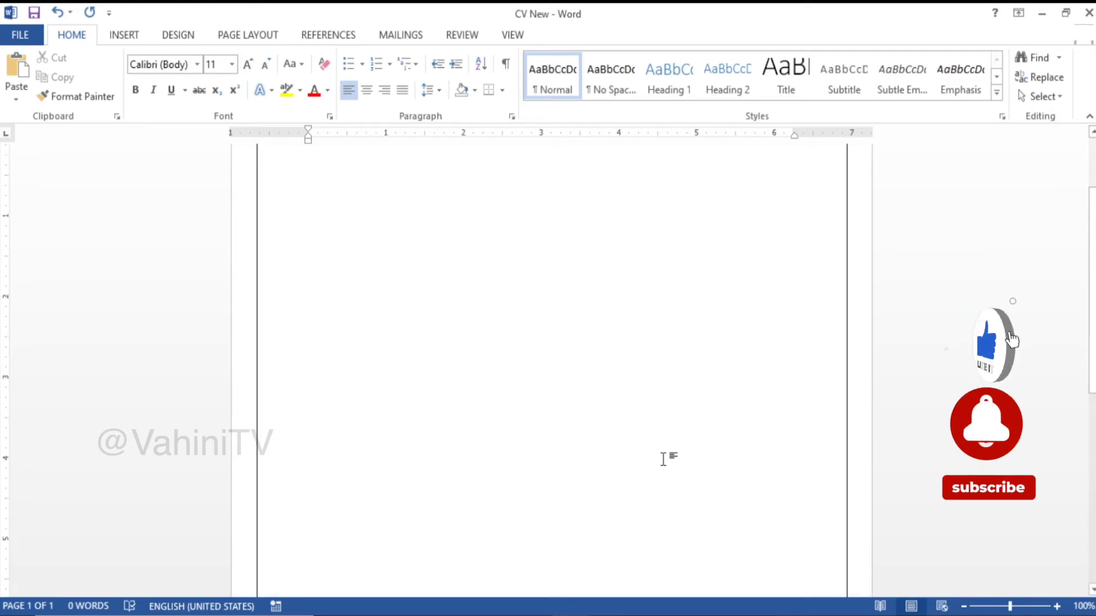
scroll(664, 458, up, 3)
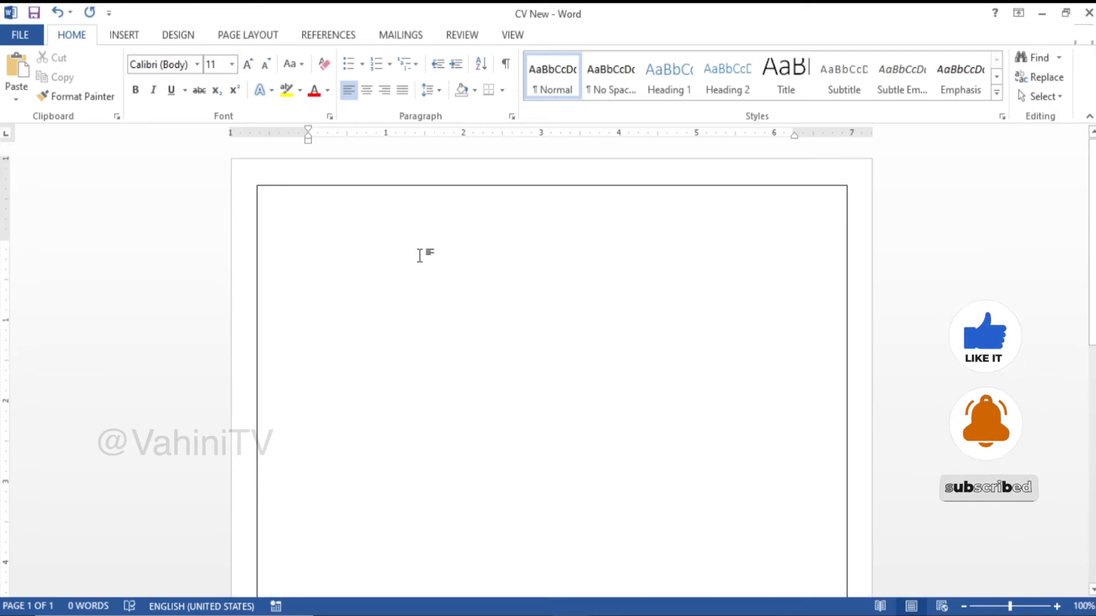
Step: Copy the "Curriculum Vitae" title from the sample CV document and paste it into the first line of CV New
key(alt+Tab)
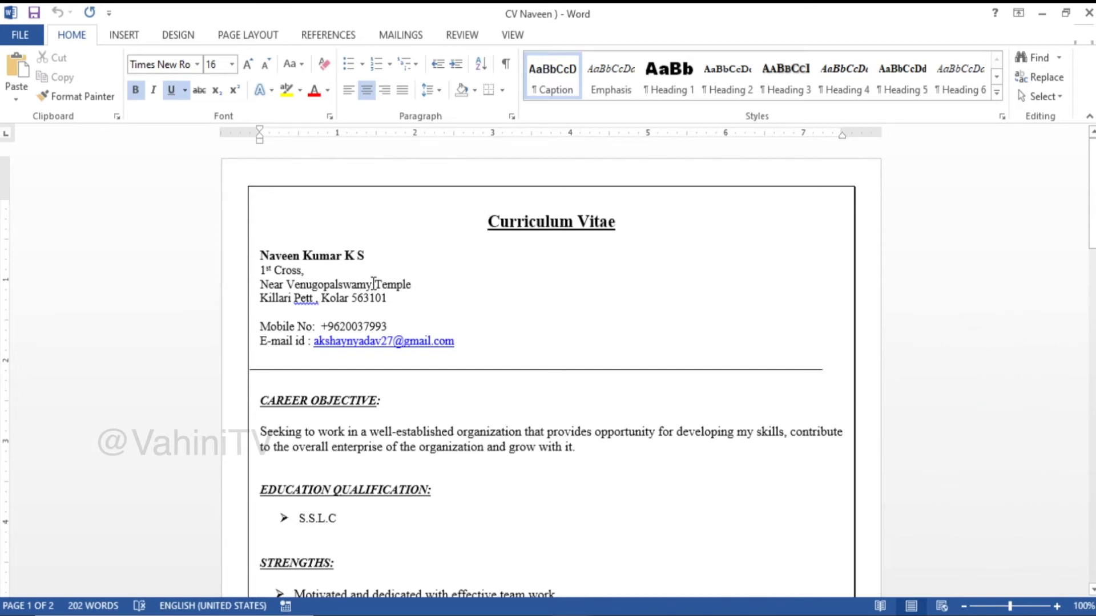
click(623, 222)
drag(621, 222, 527, 221)
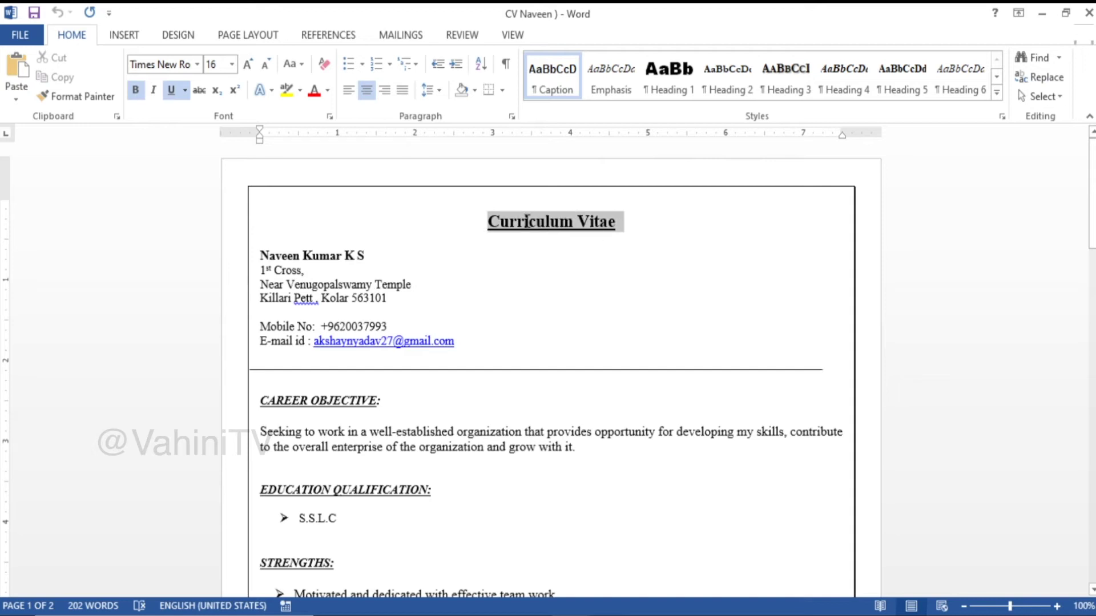
click(631, 247)
drag(623, 227, 511, 210)
key(ctrl+c)
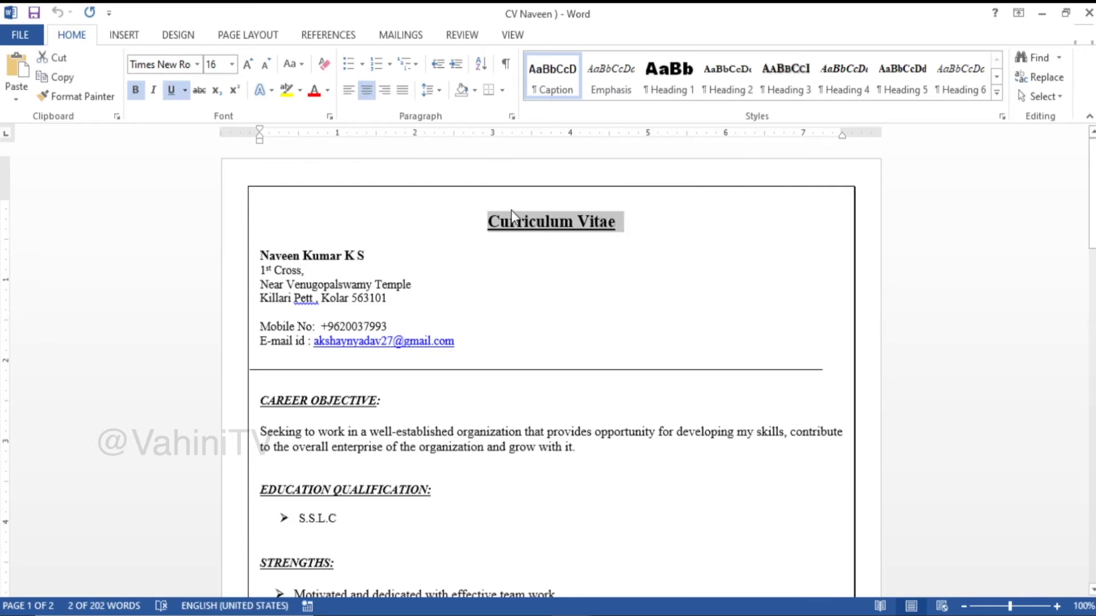
key(alt+Tab)
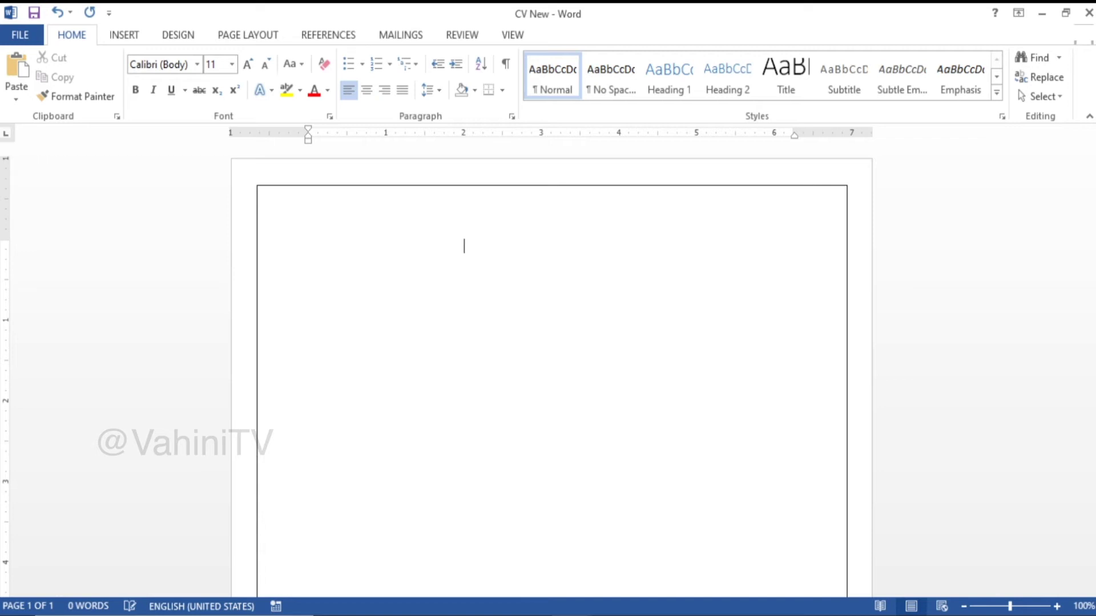
key(ctrl+v)
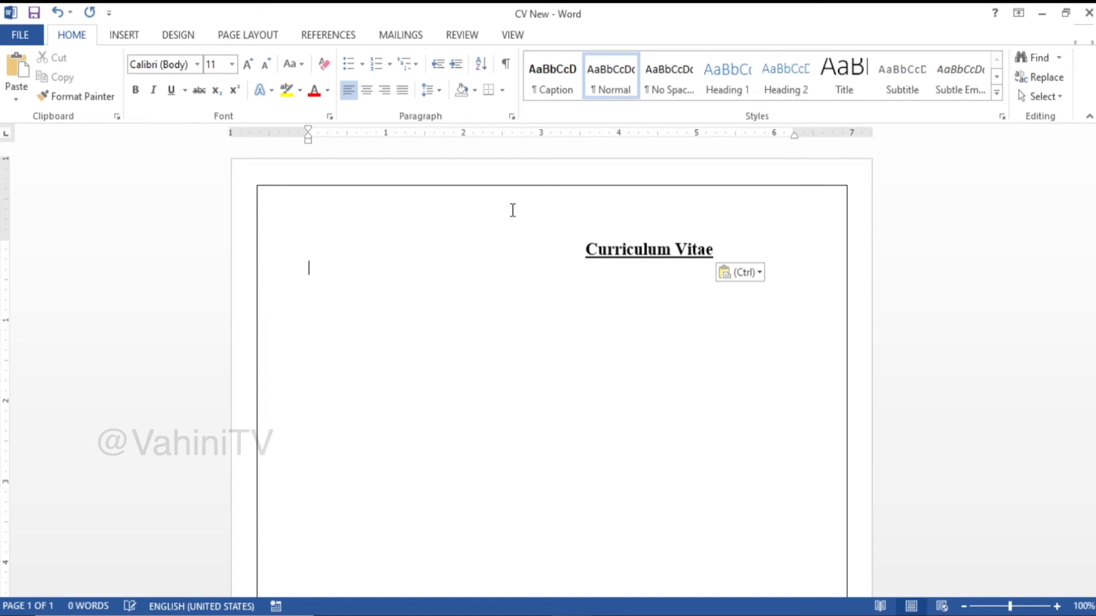
key(Escape)
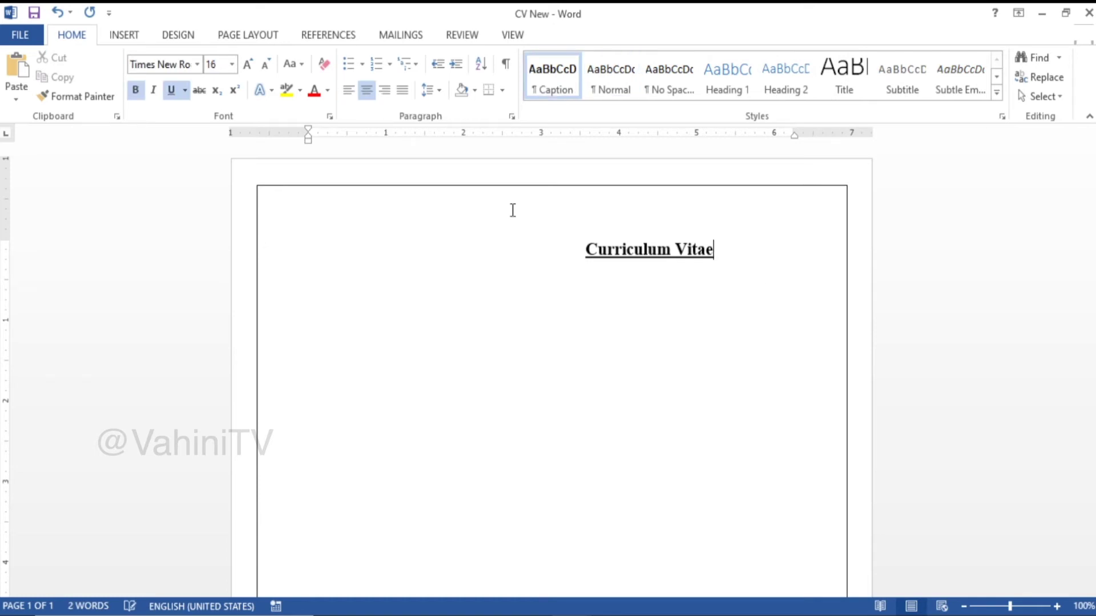
Step: Delete the blank space before the "Curriculum Vitae" title so it is centered, and start a new line below it
key(Left)
key(Left)
key(Left)
key(Left)
key(Left)
key(Left)
key(Left)
key(BackSpace)
key(BackSpace)
key(BackSpace)
key(BackSpace)
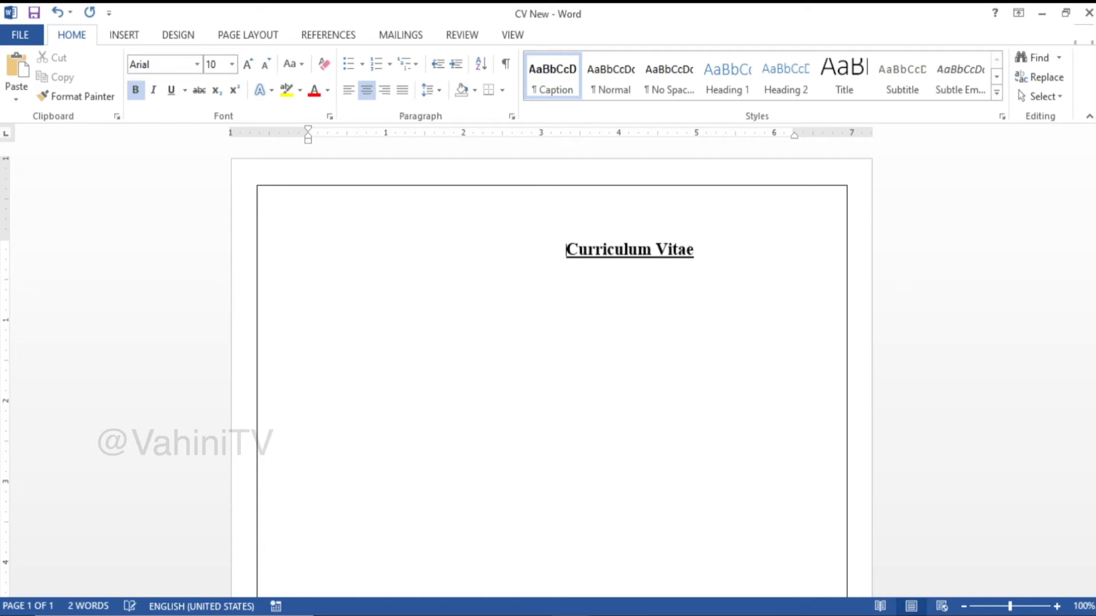
key(BackSpace)
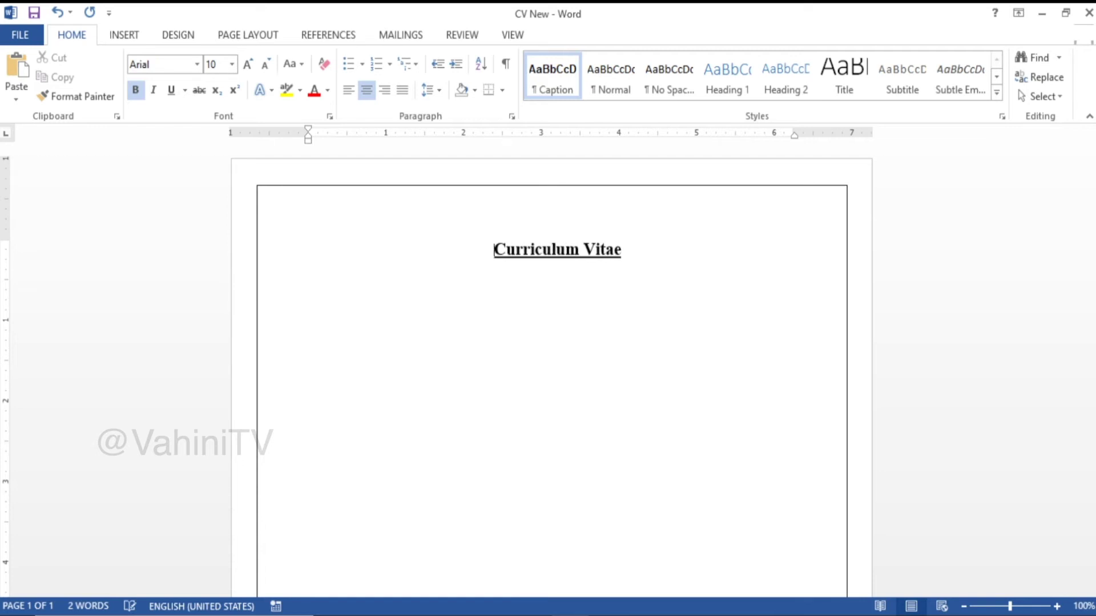
key(End)
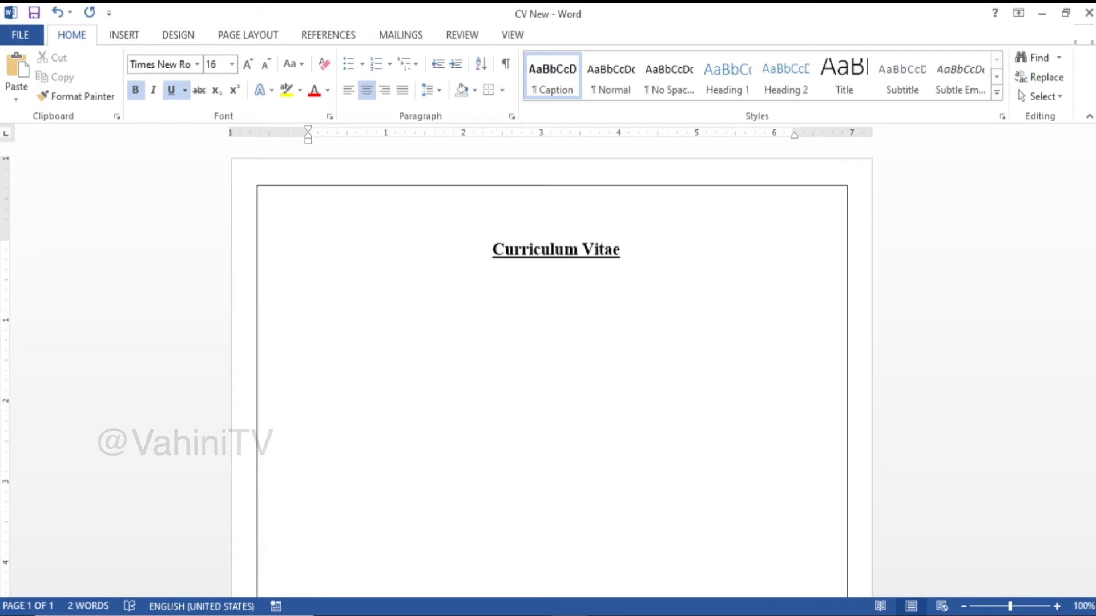
key(Return)
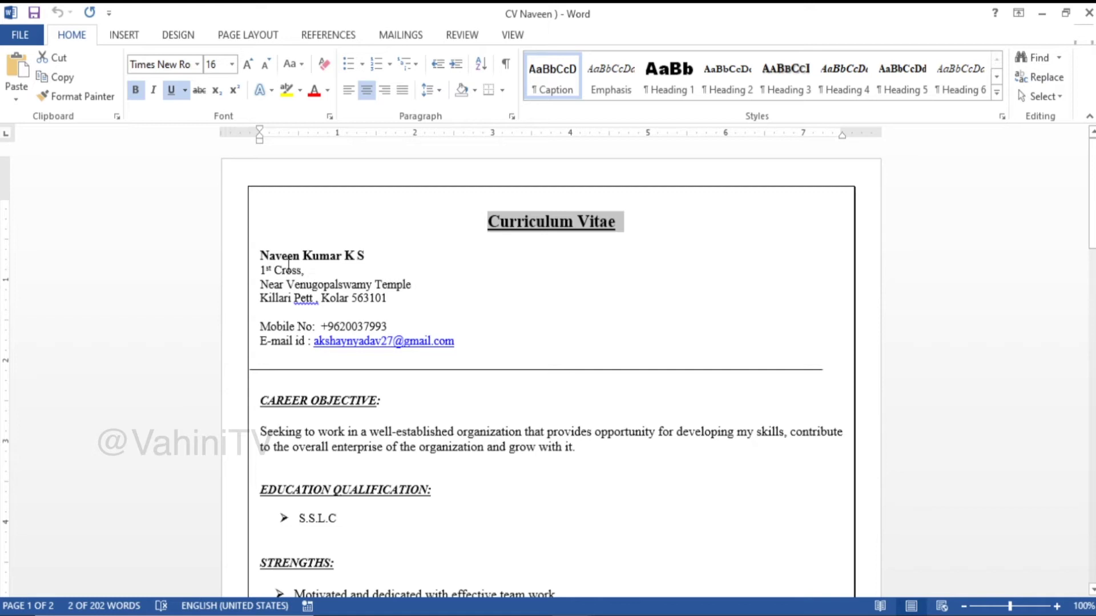
Step: Copy the name, address, mobile number and e-mail block from the sample CV, paste it below the title in CV New and compare both versions
drag(469, 343, 275, 255)
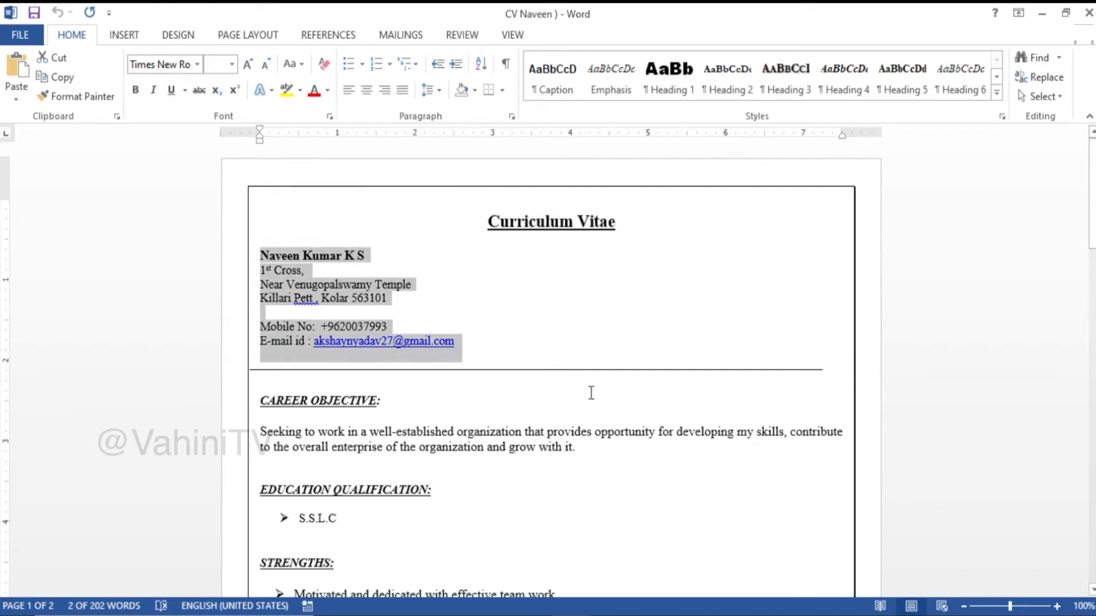
key(ctrl+c)
key(alt+Tab)
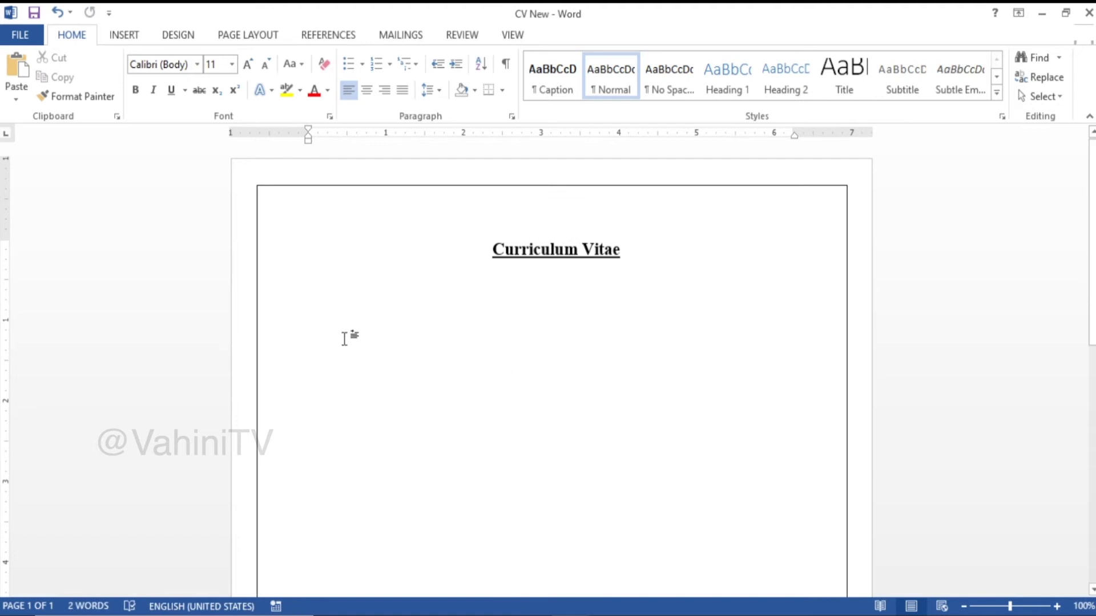
key(ctrl+v)
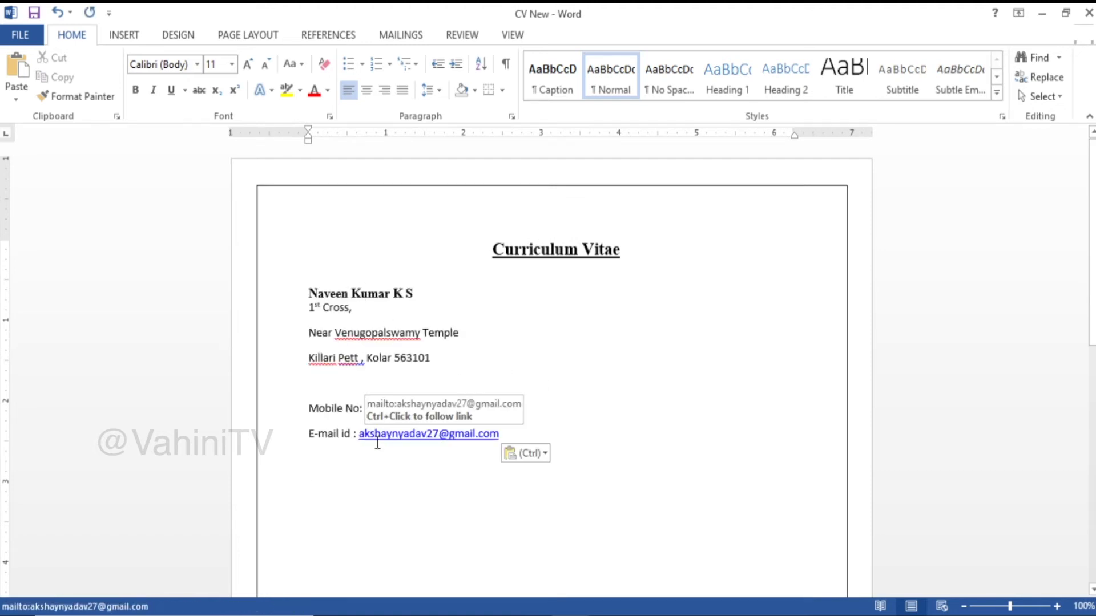
key(alt+Tab)
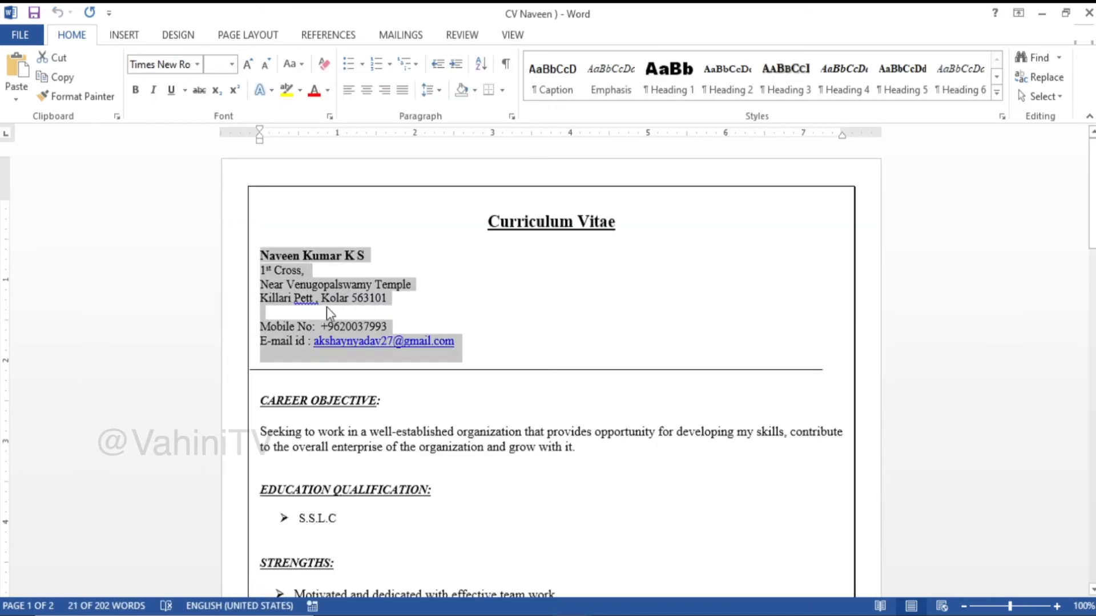
key(alt+Tab)
Step: Apply the No Spacing style to the name and address lines below the title
drag(431, 357, 304, 304)
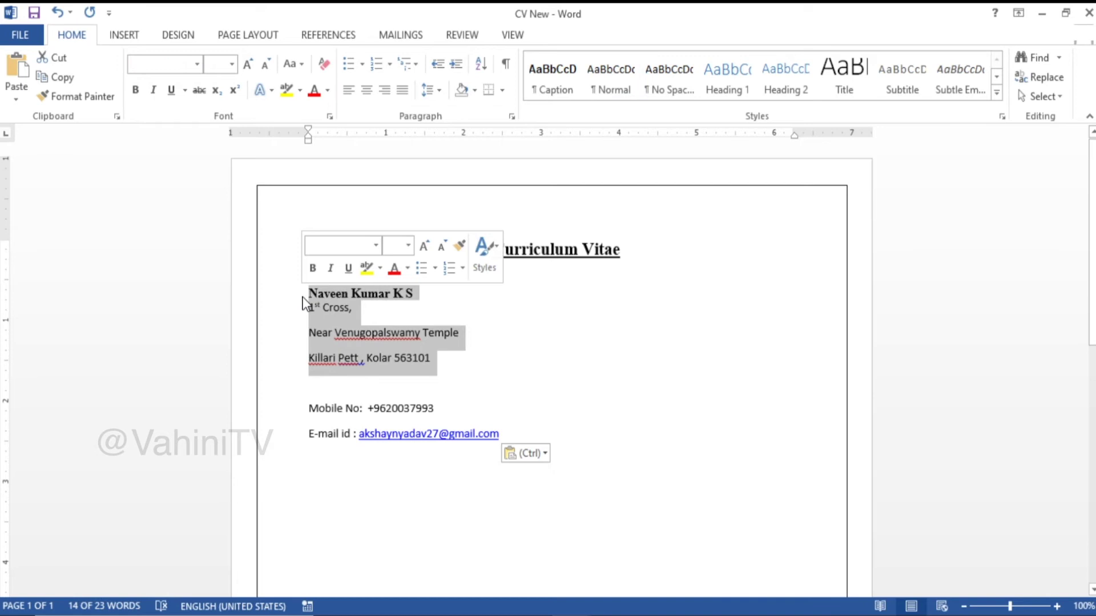
key(ctrl+z)
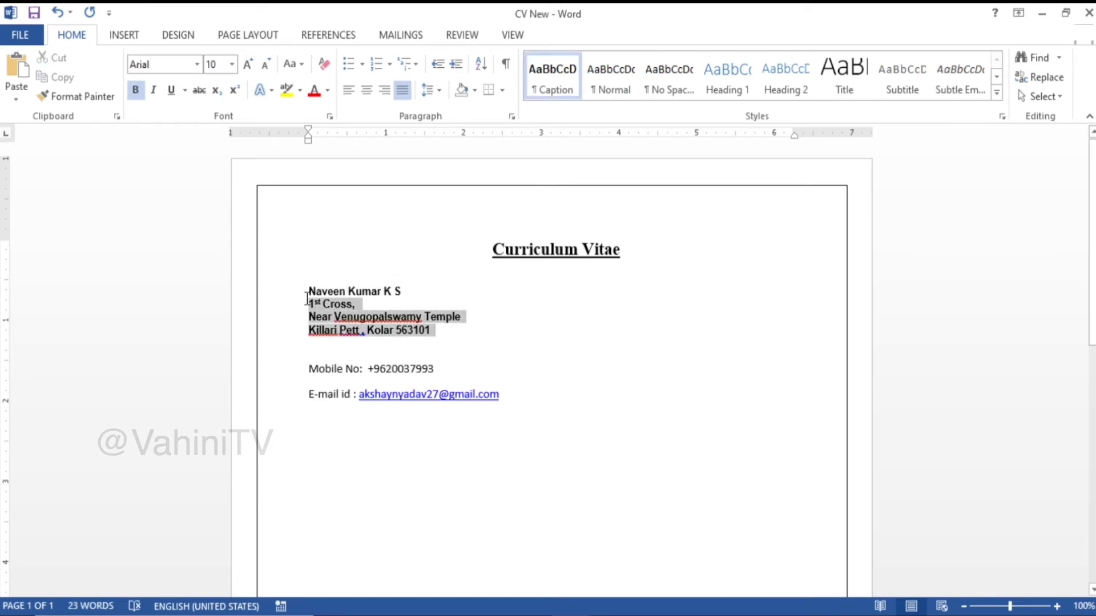
shift+click(306, 292)
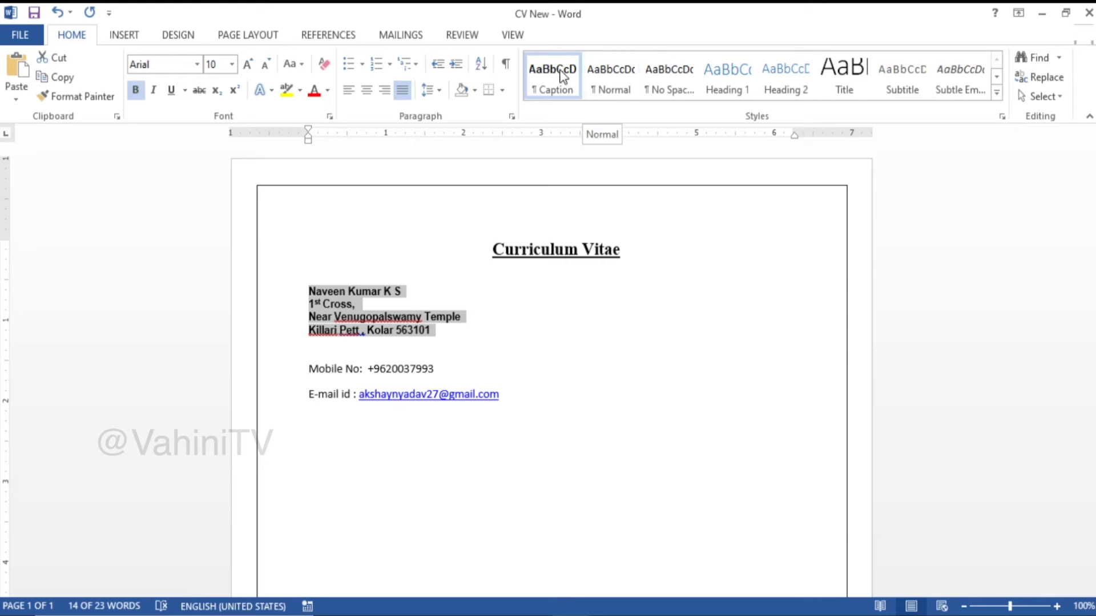
click(508, 64)
click(509, 64)
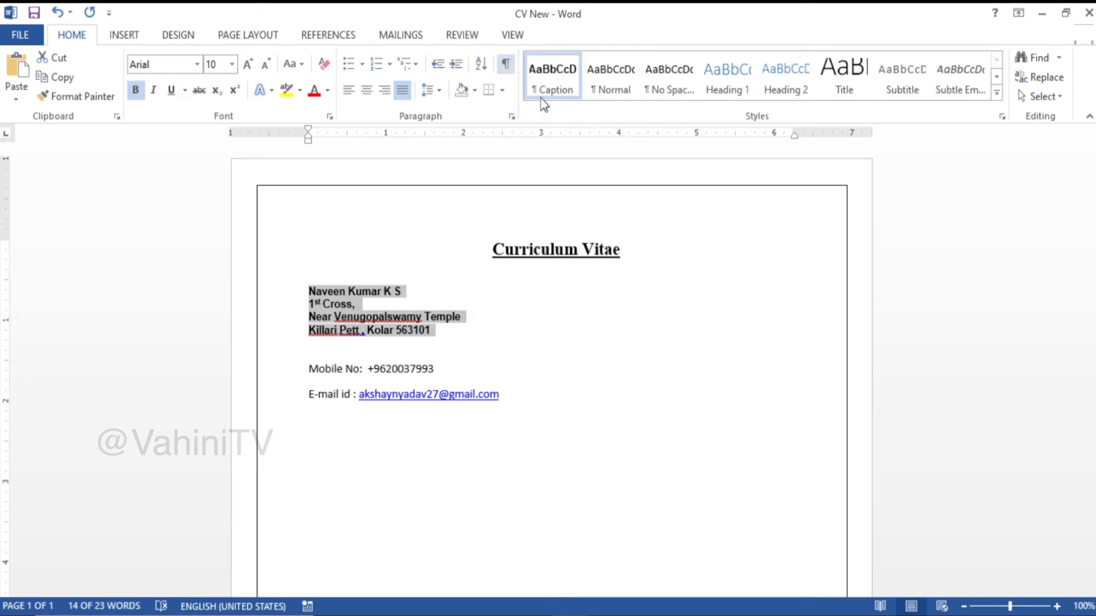
click(614, 87)
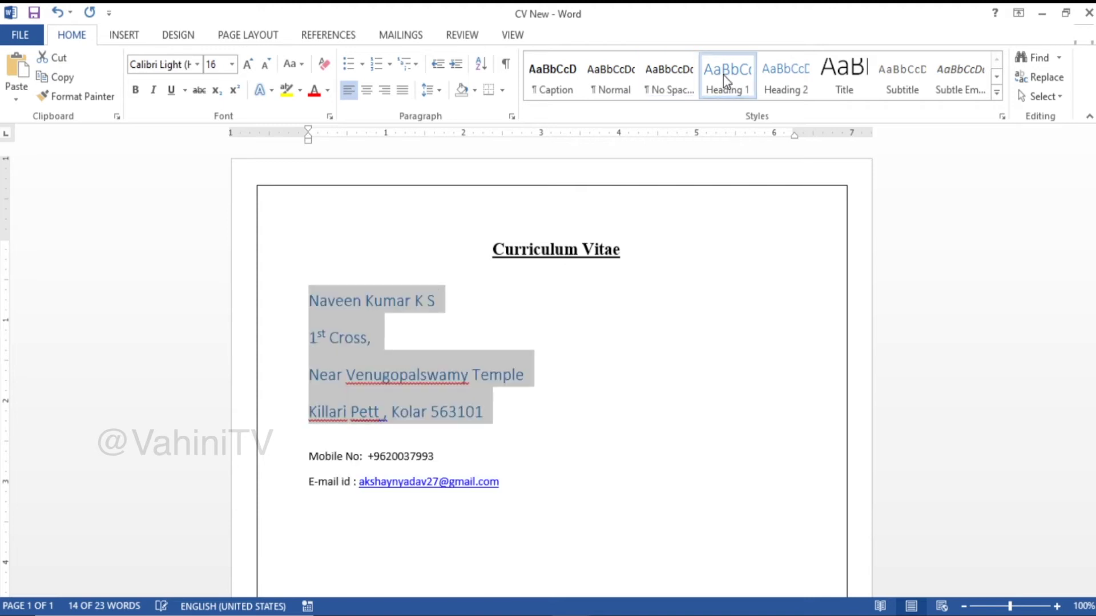
click(675, 77)
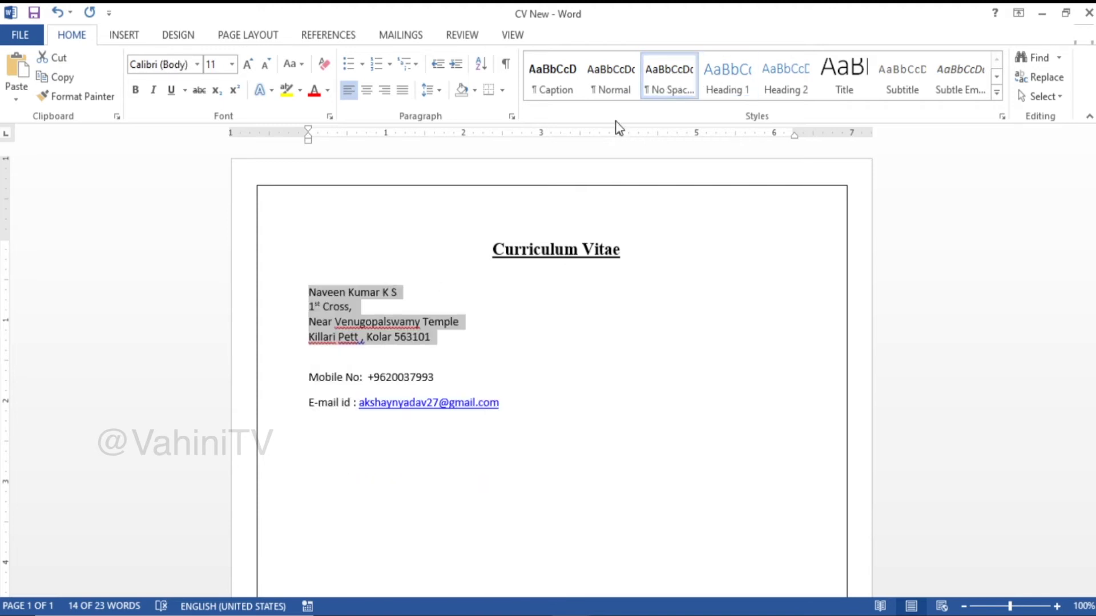
Step: Make the full name line at the start of the personal details block bold
click(442, 295)
click(292, 293)
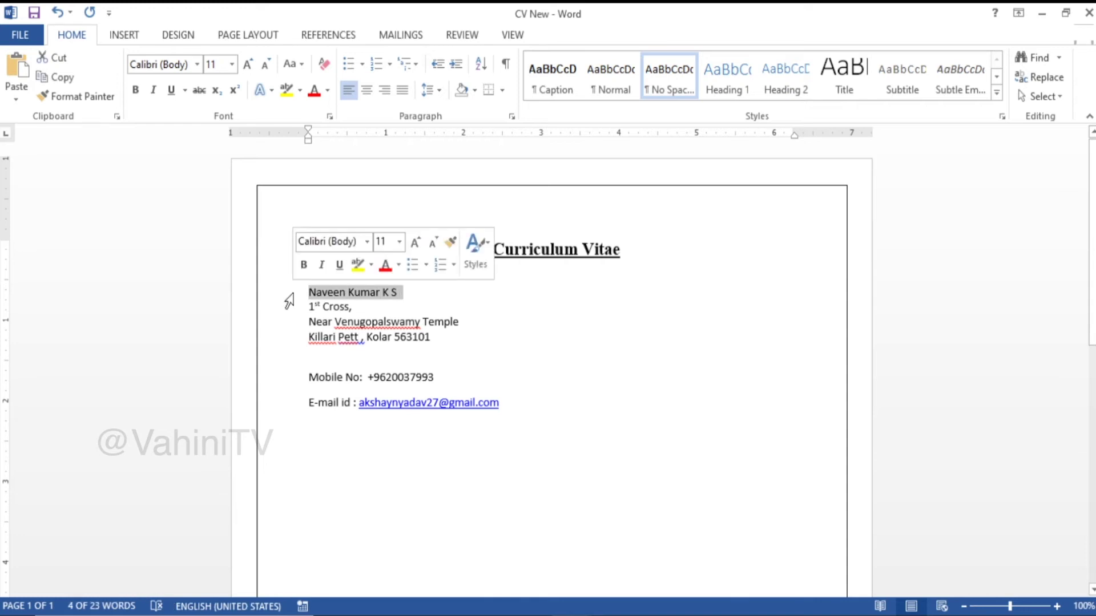
key(ctrl+b)
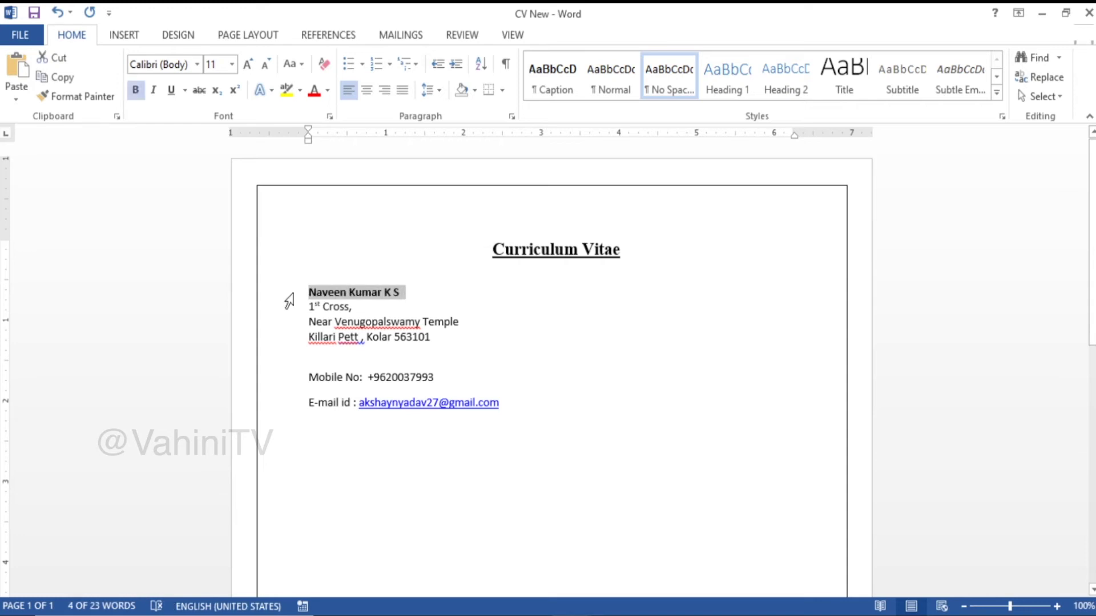
Step: Apply the Caption style to the mobile number and e-mail lines and remove their bold formatting
key(Down)
key(Down)
key(Down)
key(Down)
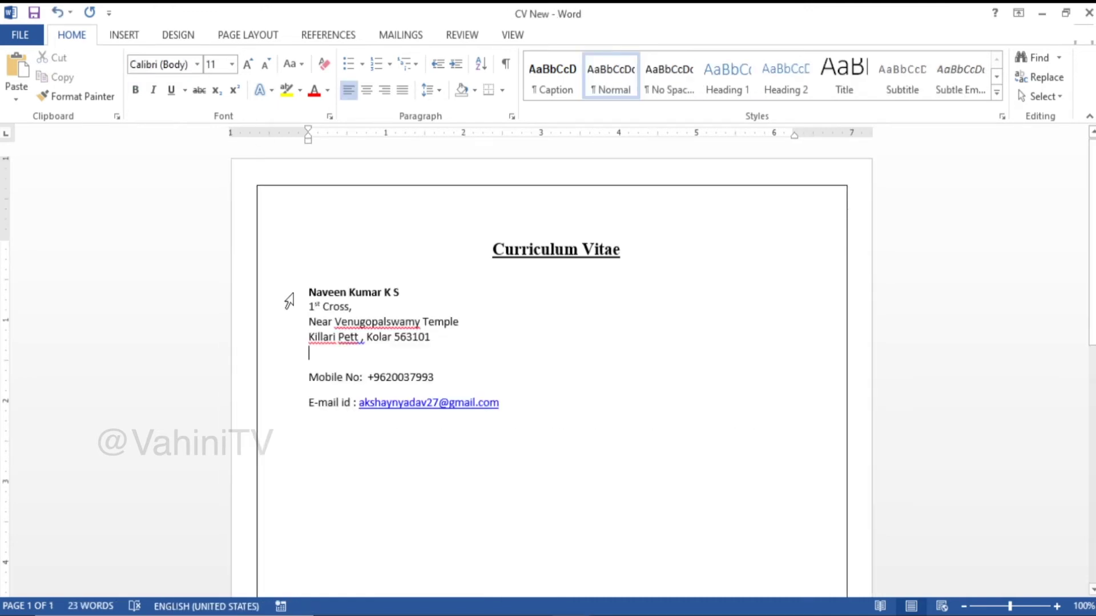
key(shift+Down)
key(shift+Down)
key(shift+Down)
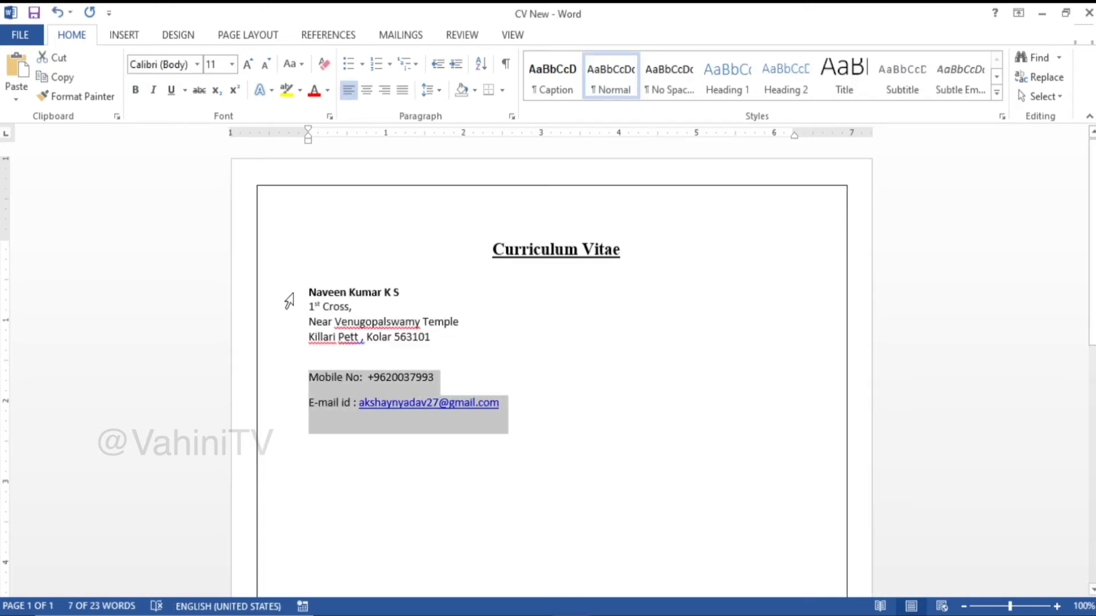
click(610, 74)
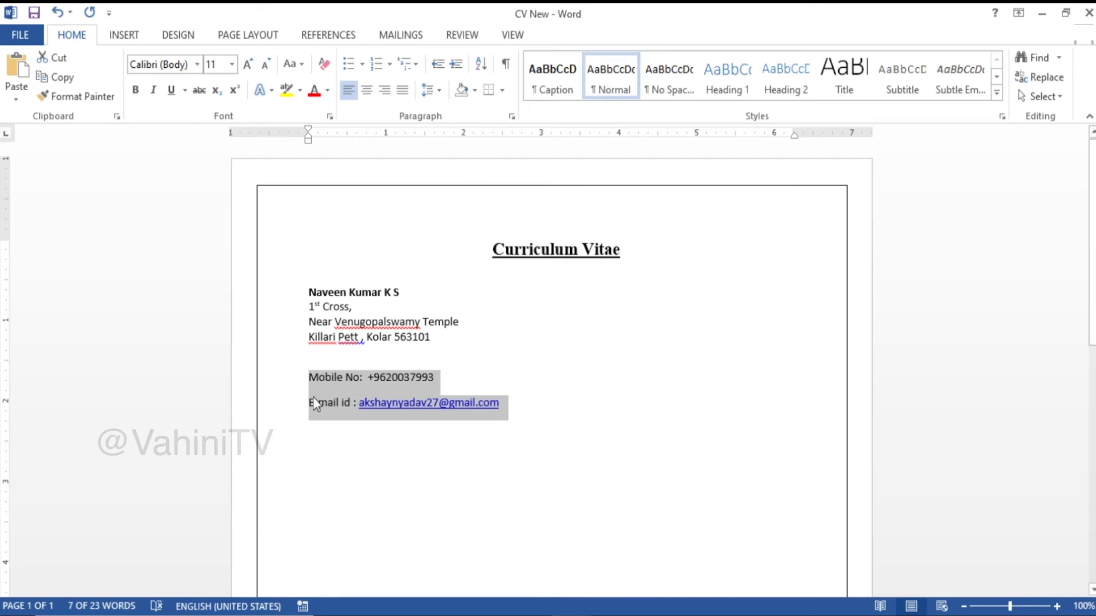
click(553, 84)
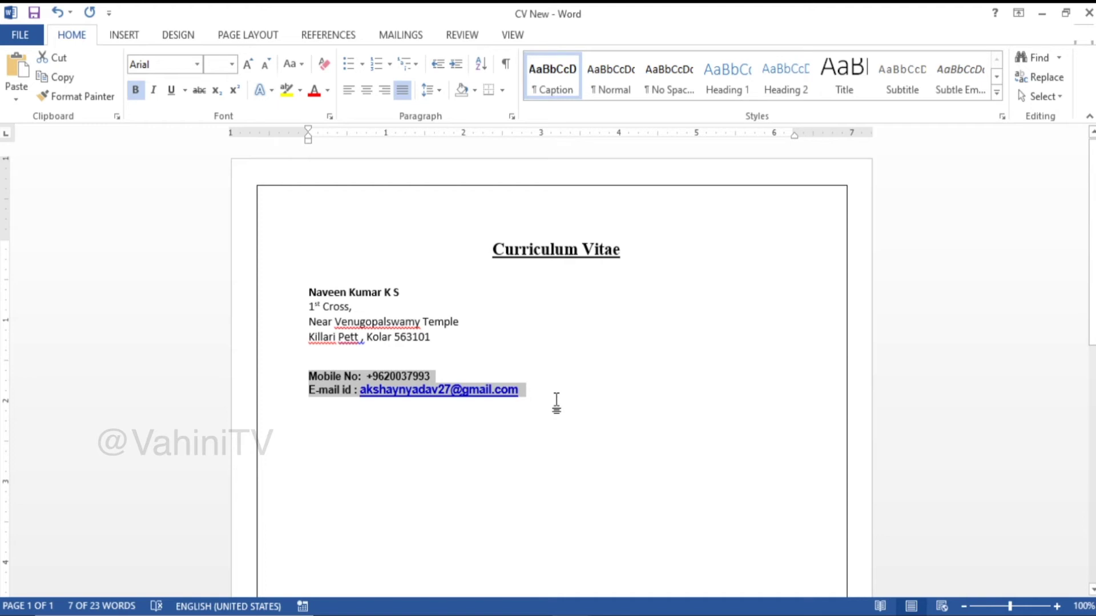
key(ctrl+b)
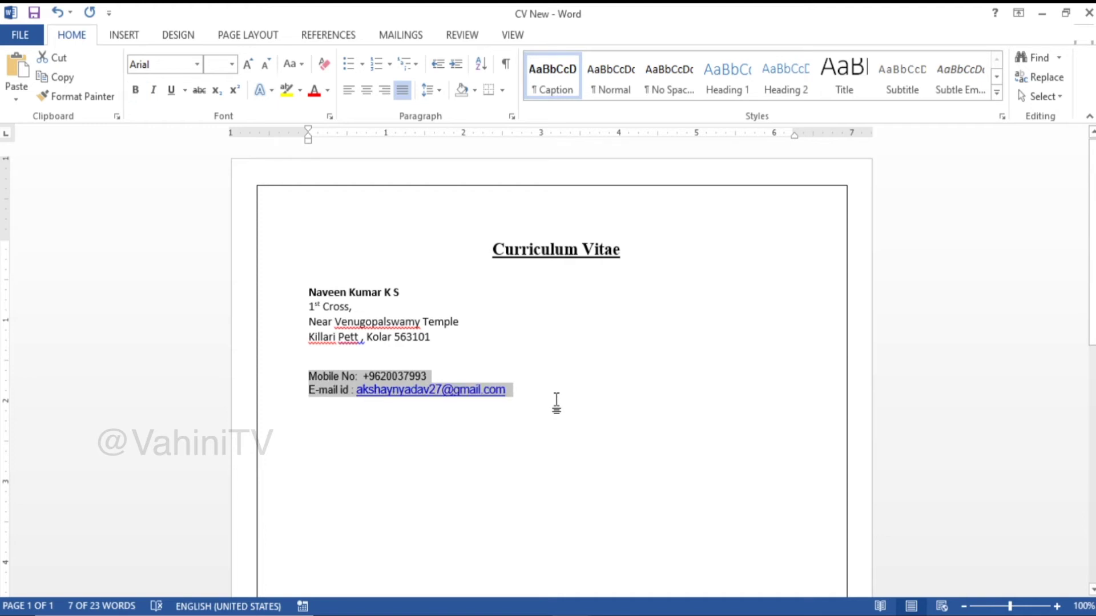
Step: Add a blank line below the e-mail line and insert a horizontal line there
click(556, 402)
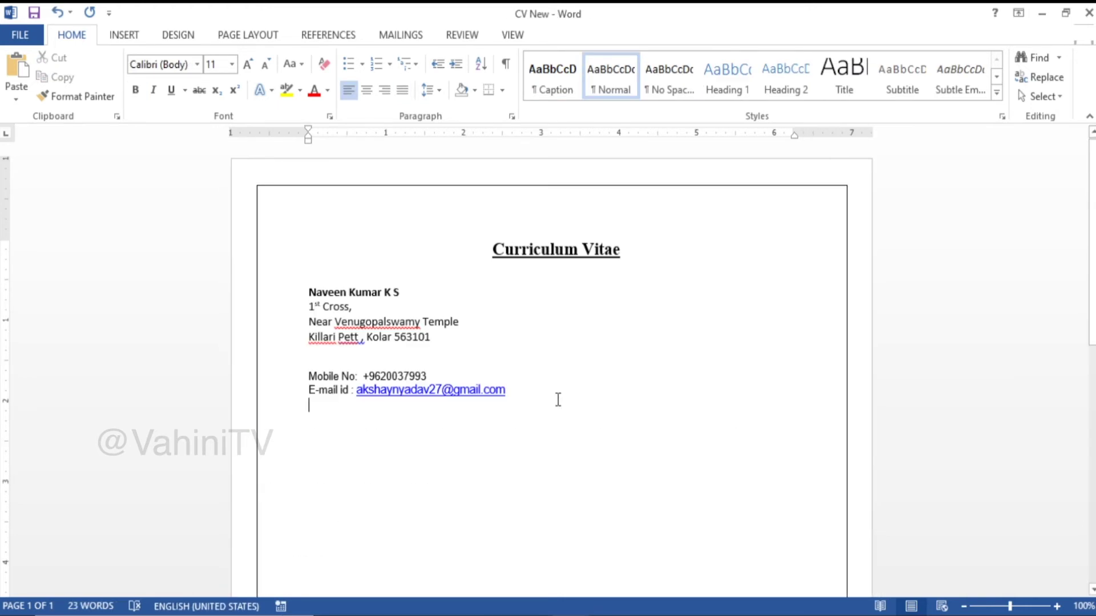
key(Return)
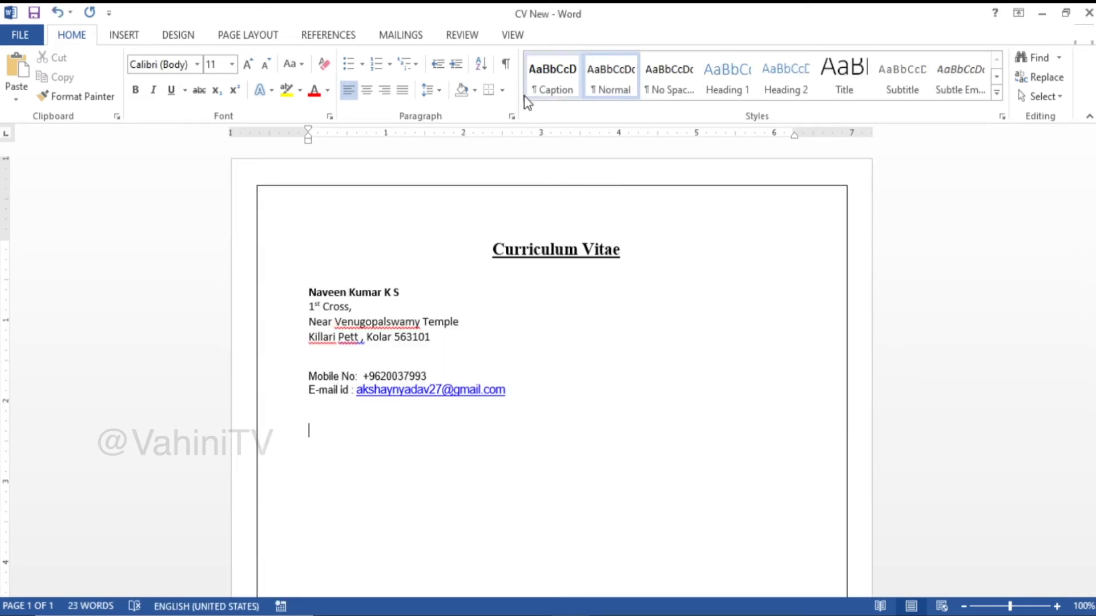
click(505, 95)
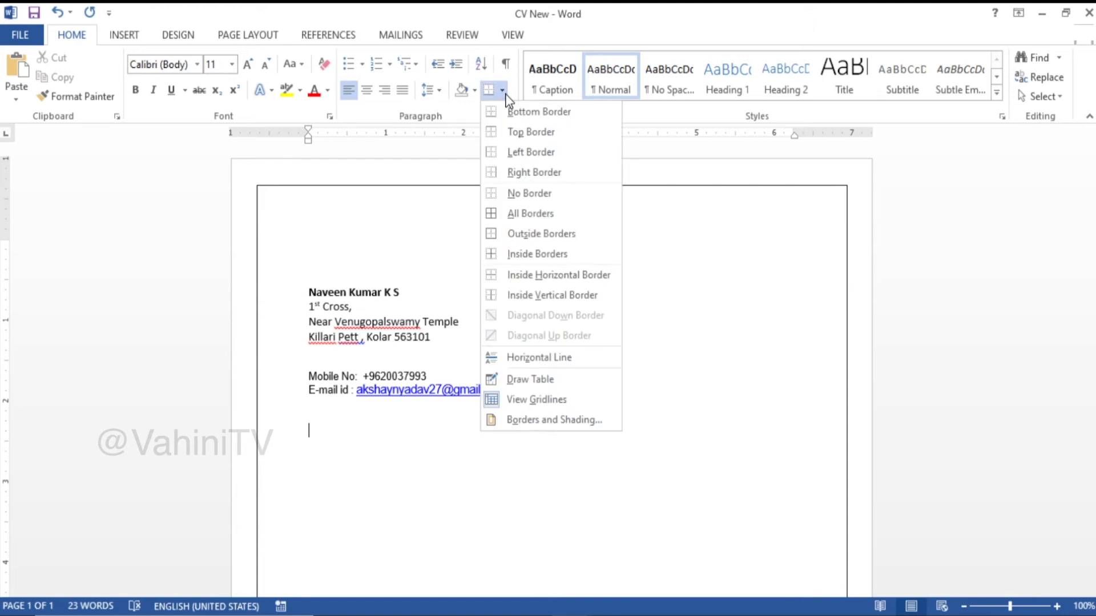
click(561, 359)
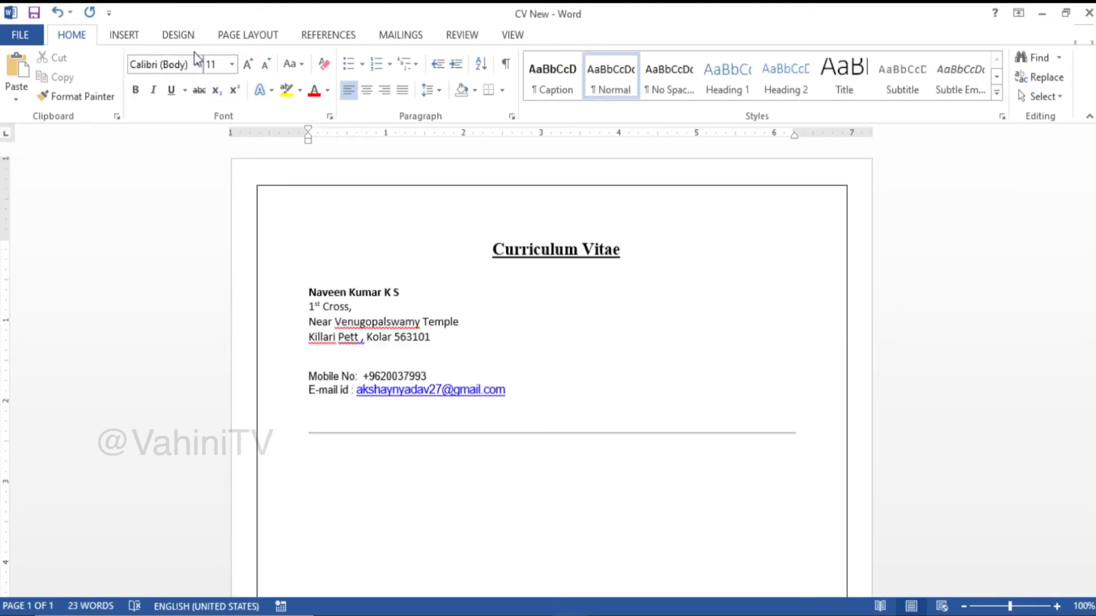
Step: Set the page margins to Narrow, 0.5" on all sides
click(244, 38)
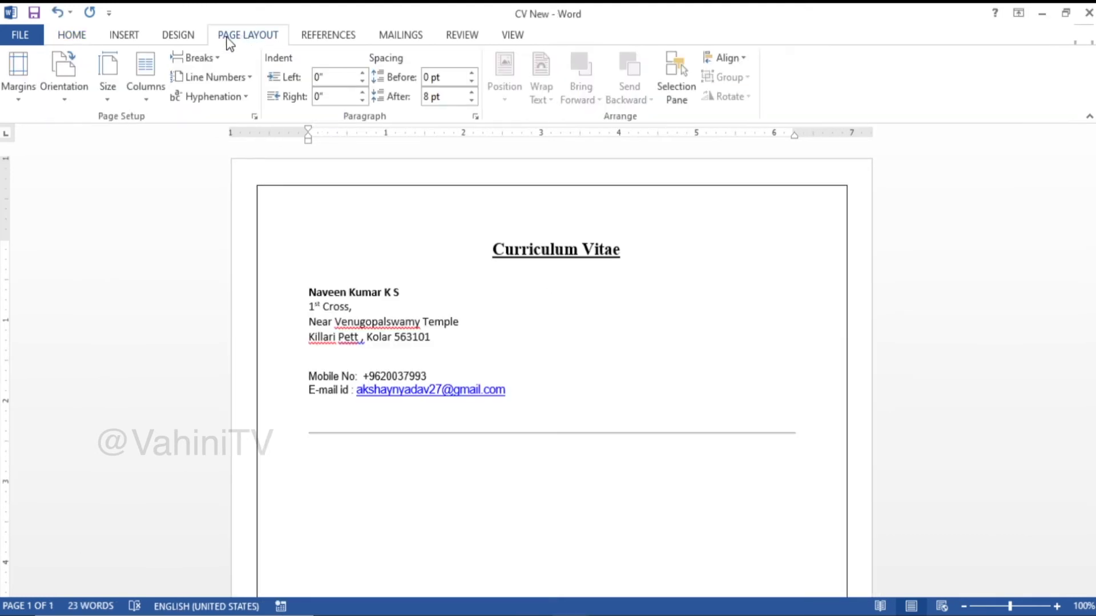
click(20, 100)
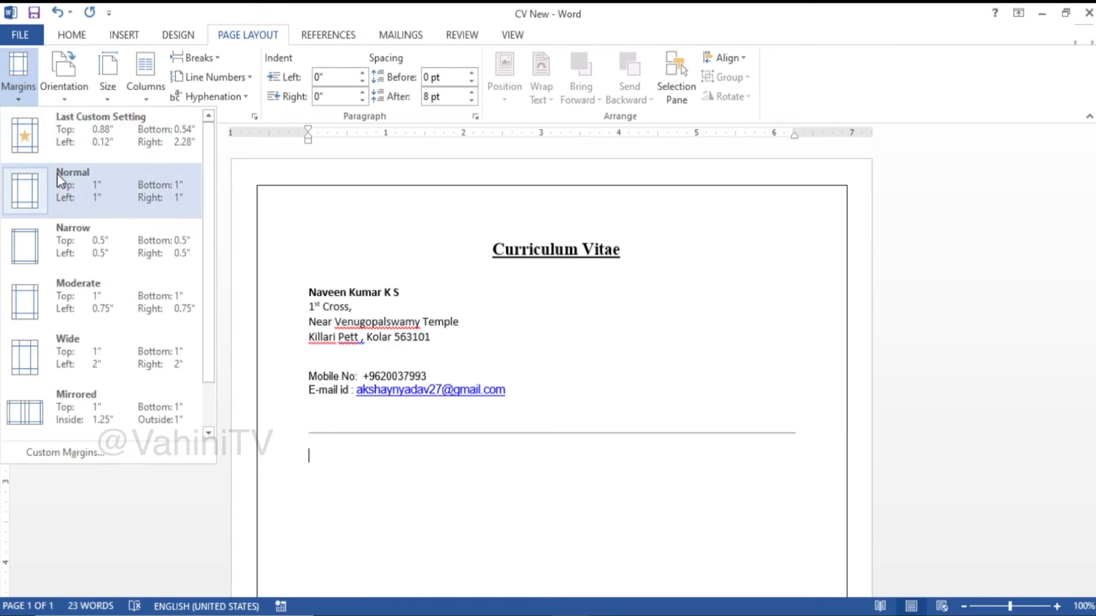
click(76, 244)
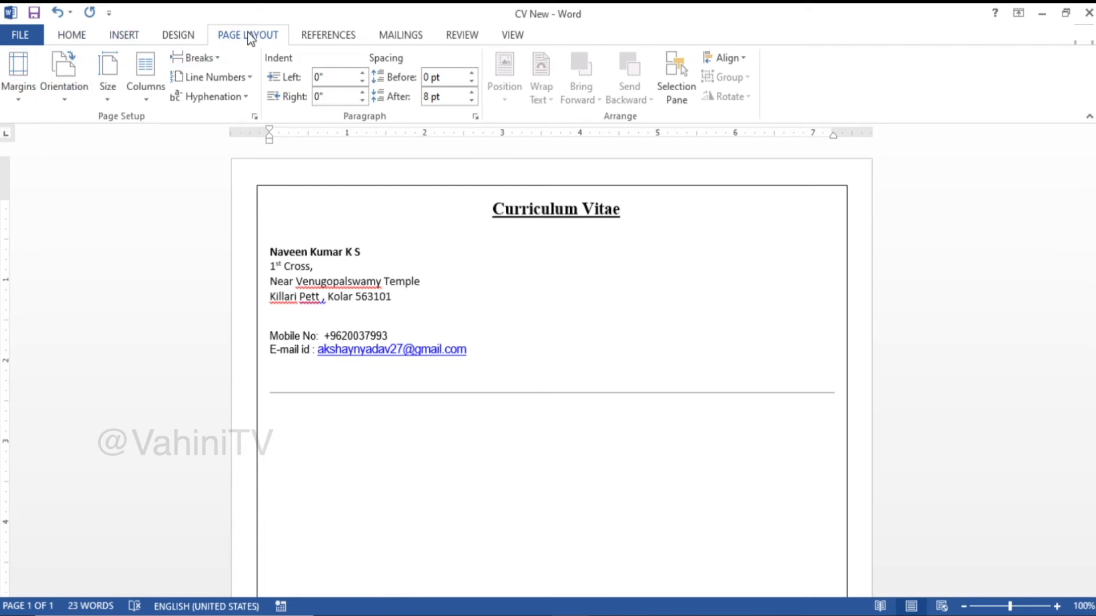
Step: Switch the page margins to Normal and back to Narrow to compare the two layouts
click(15, 106)
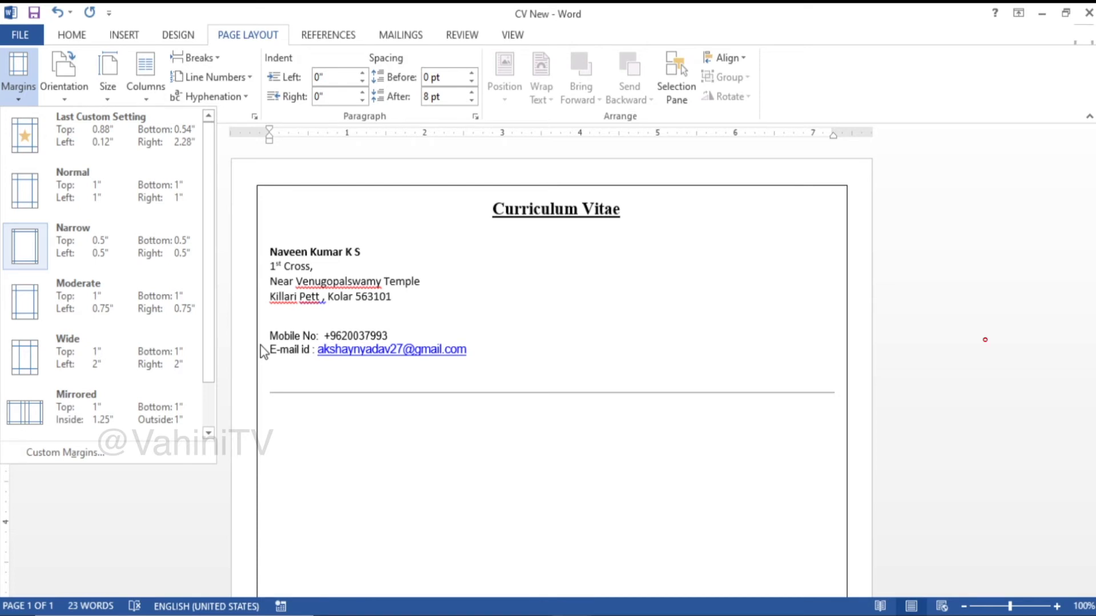
click(33, 190)
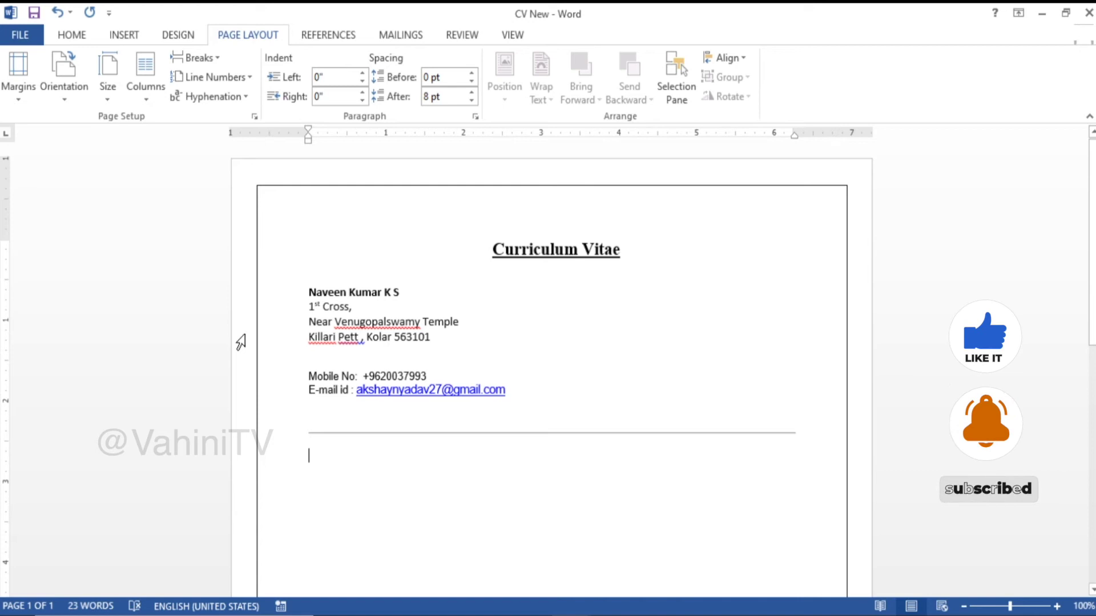
click(22, 73)
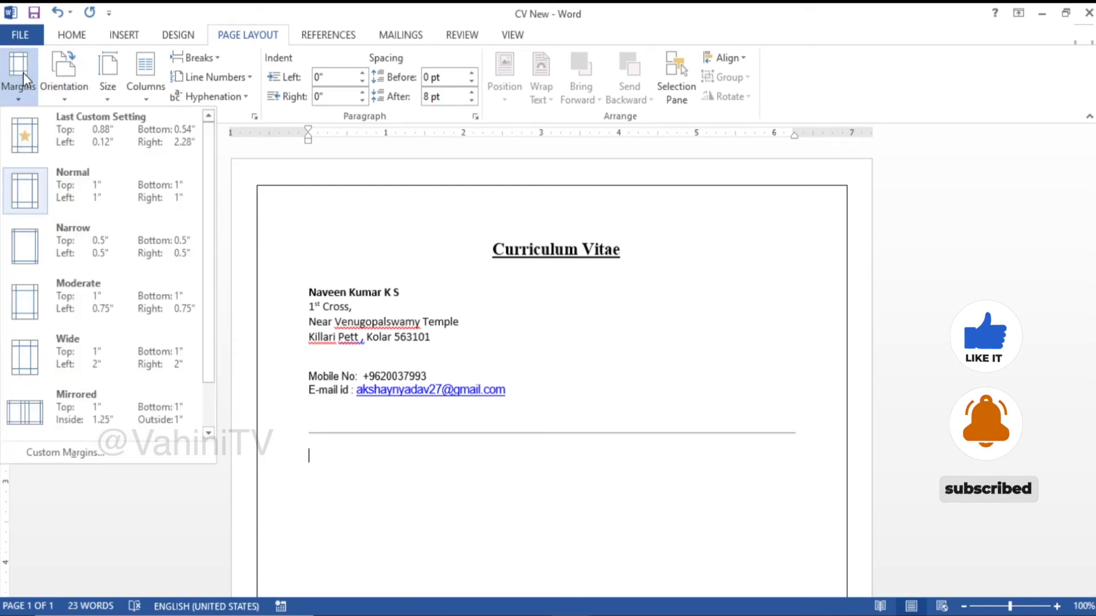
click(108, 258)
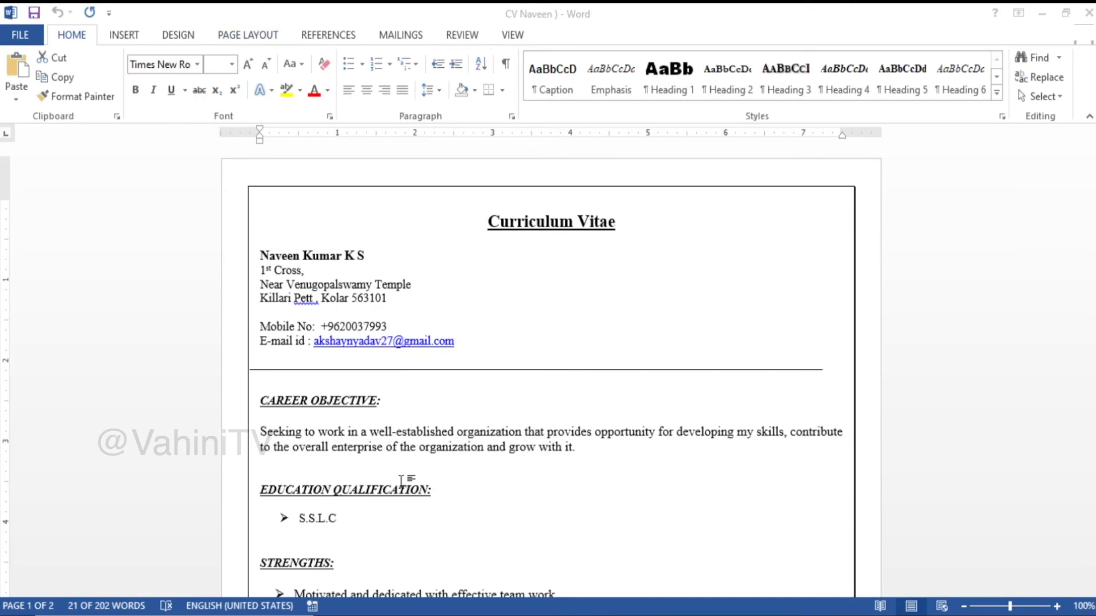
Step: Copy the Career Objective heading and paragraph from the sample CV and paste them below the horizontal line in CV New
drag(260, 255, 580, 371)
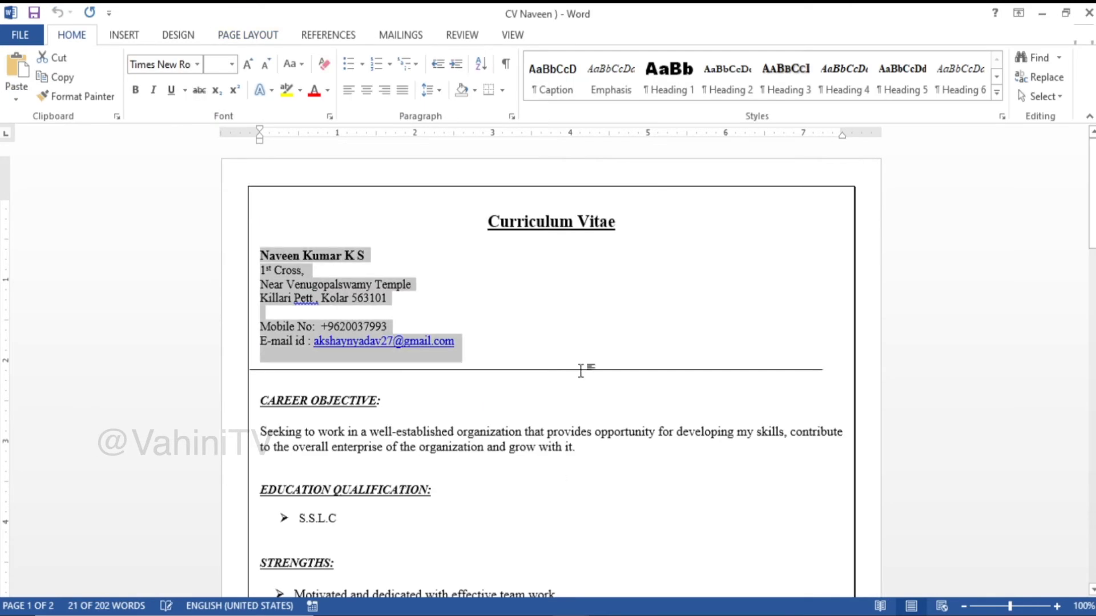
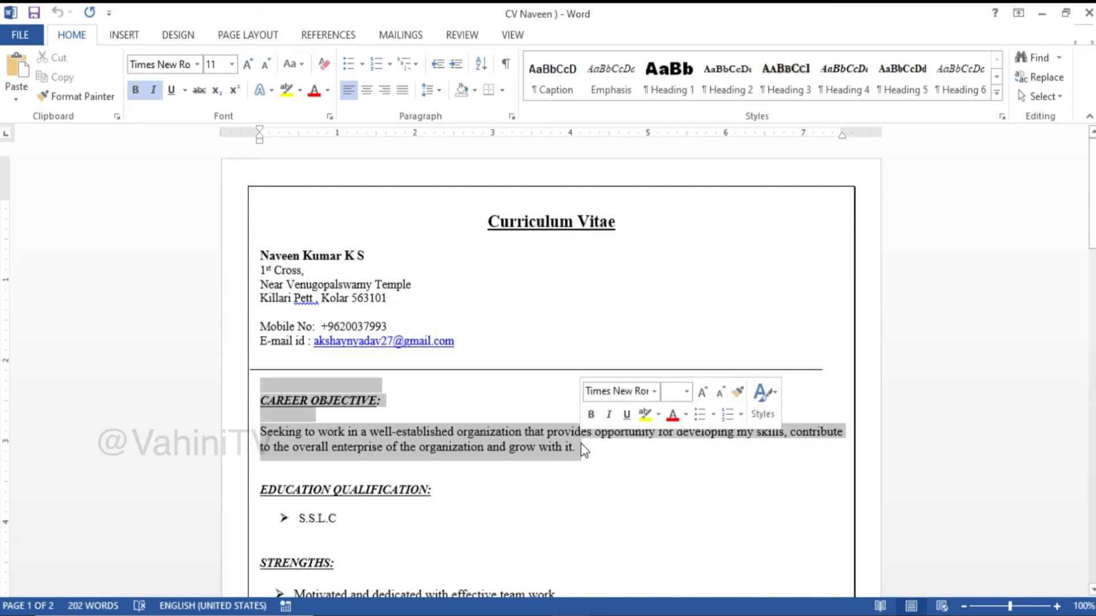
key(alt+Tab)
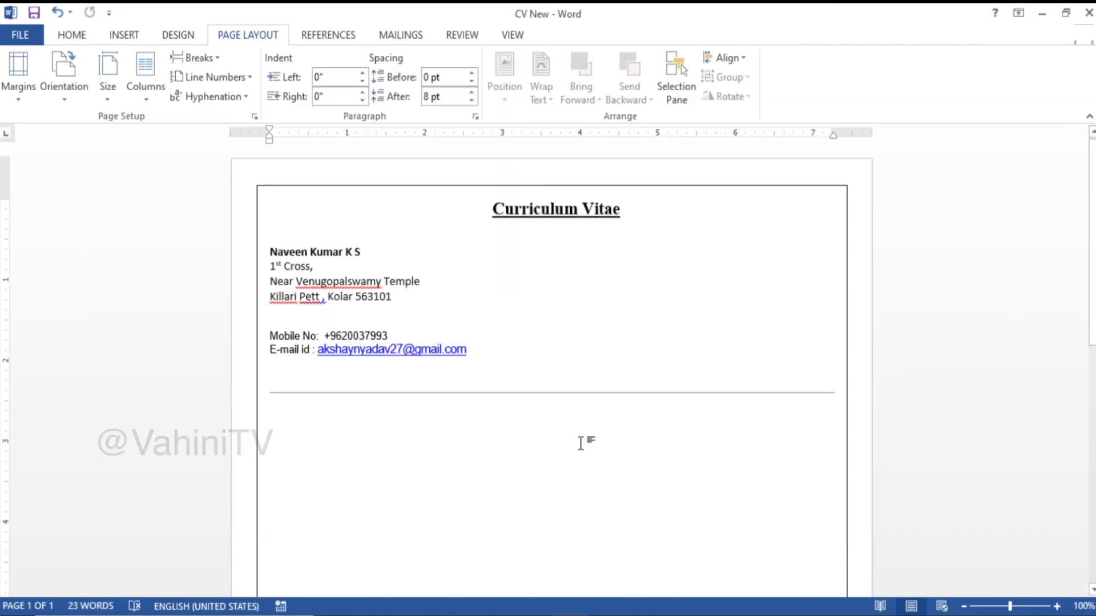
text(CAREER OBJECTIVE:  Seeking to work in a well-established organization that provides opportunity for developing my skills, contribute to the overall enterprise of the organization and grow with it.)
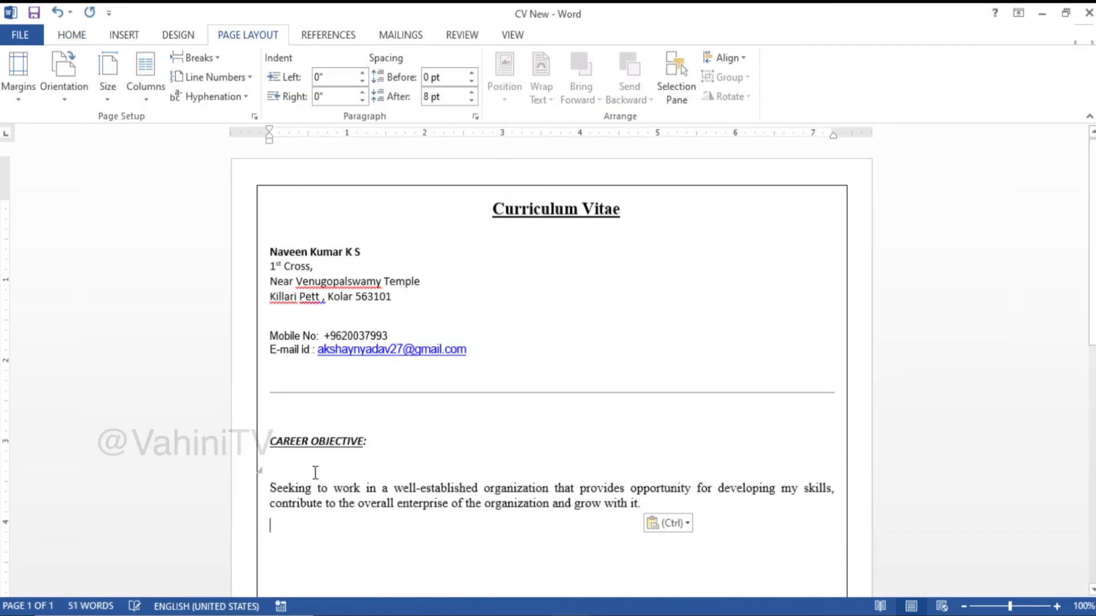
Step: Delete the extra blank lines directly below and above the Career Objective heading
click(309, 472)
key(Escape)
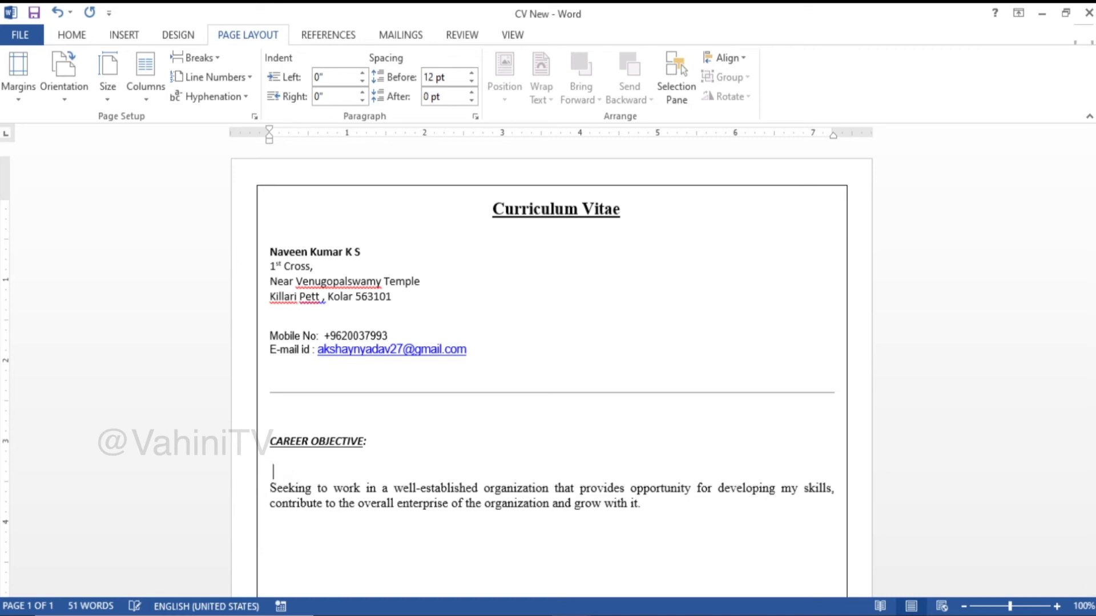
key(BackSpace)
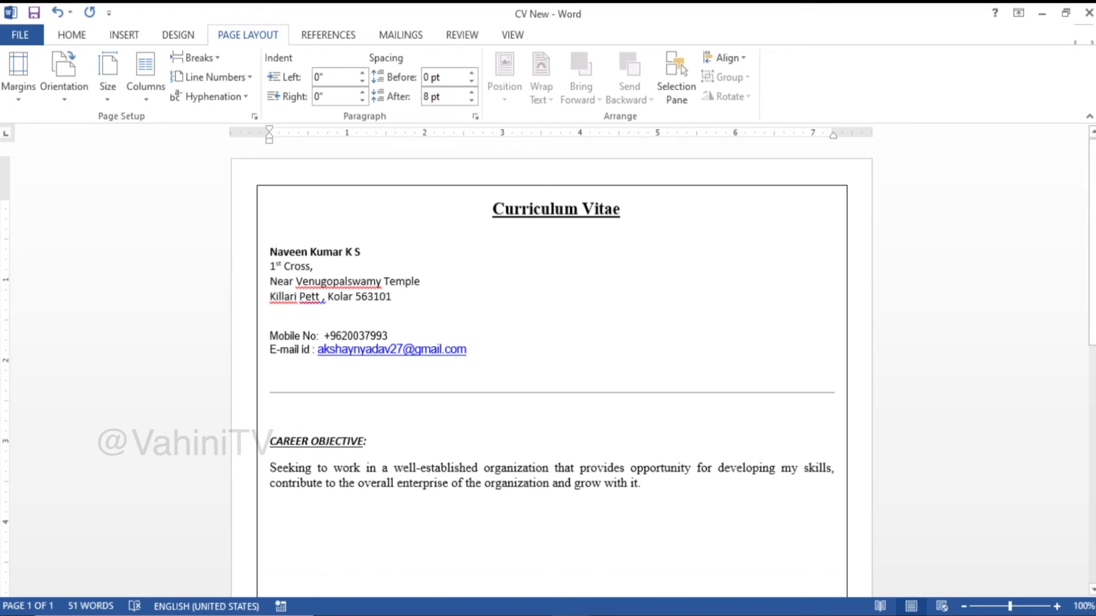
click(270, 416)
key(BackSpace)
click(272, 393)
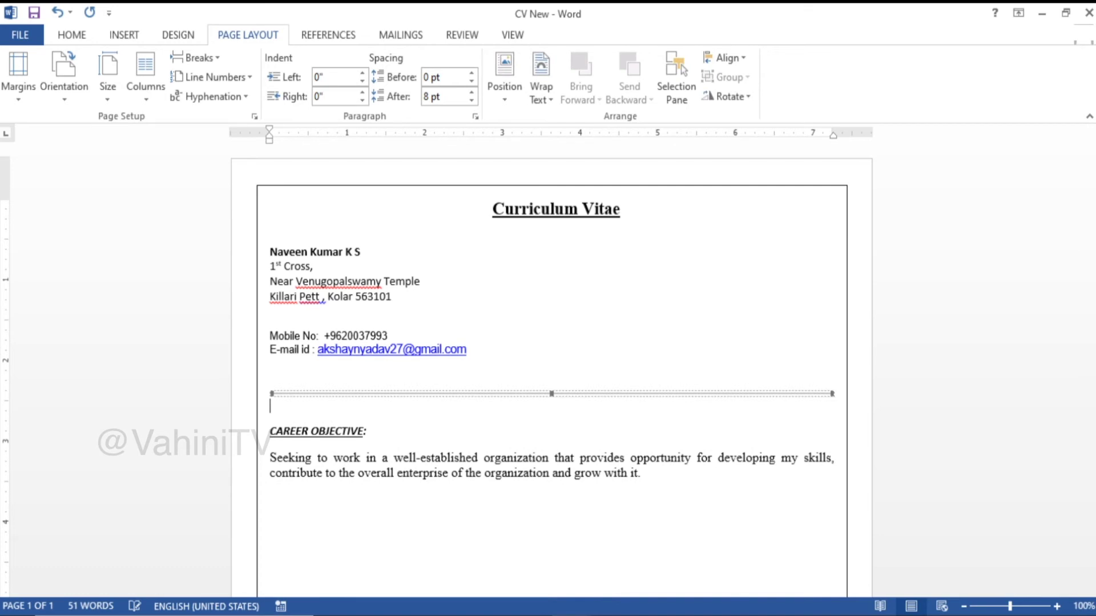
Step: Copy the Education Qualification, Strengths, Languages Known and Personal Assessment sections from the sample CV and paste them below the Career Objective in CV New
click(350, 505)
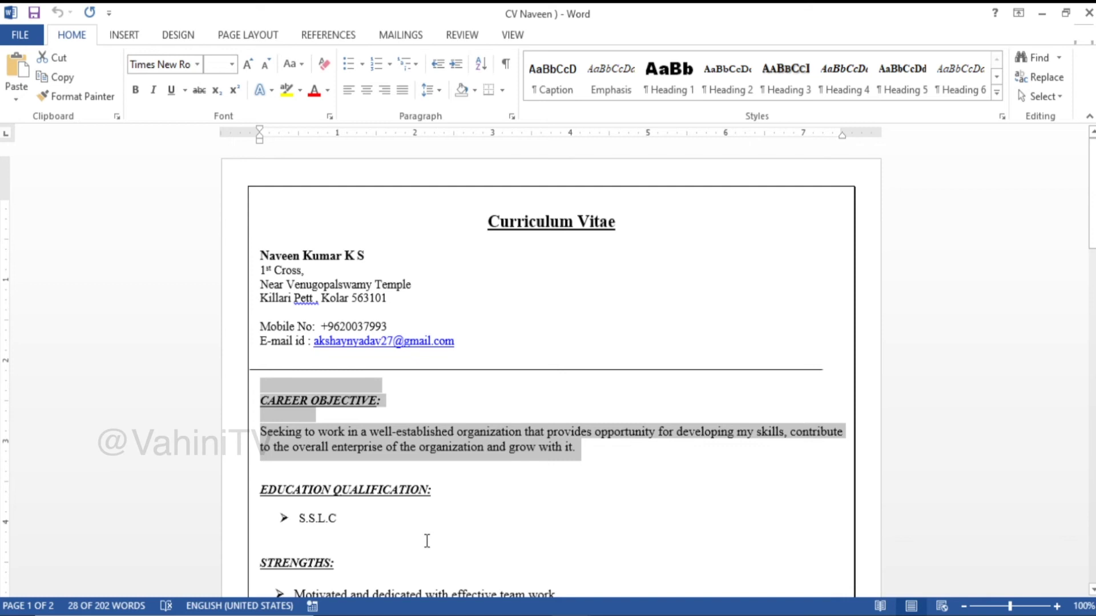
scroll(425, 537, down, 3)
scroll(423, 532, down, 3)
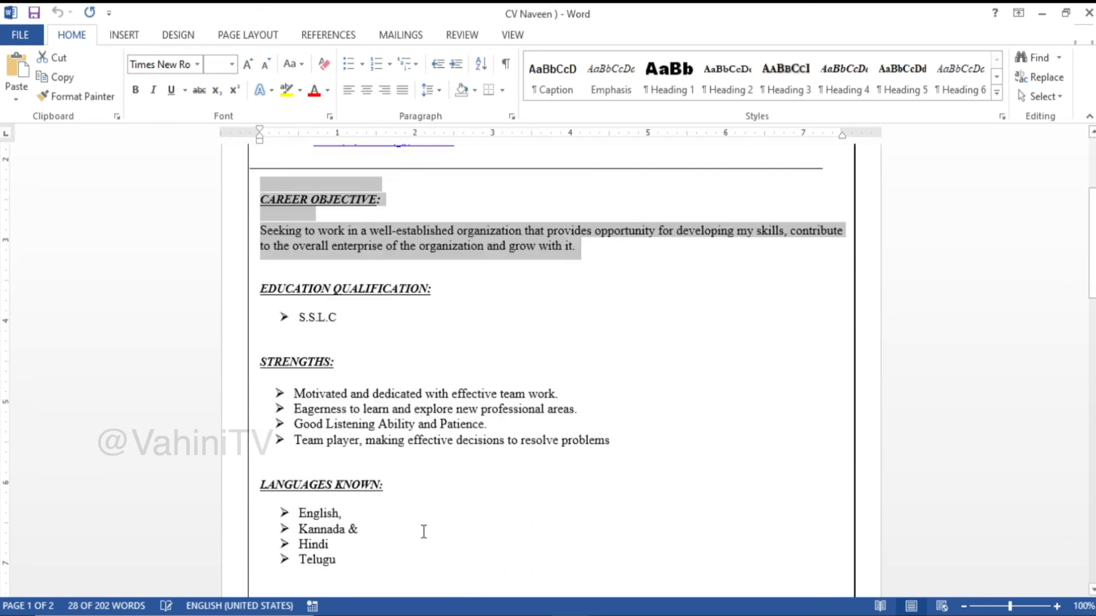
click(258, 228)
drag(274, 255, 494, 151)
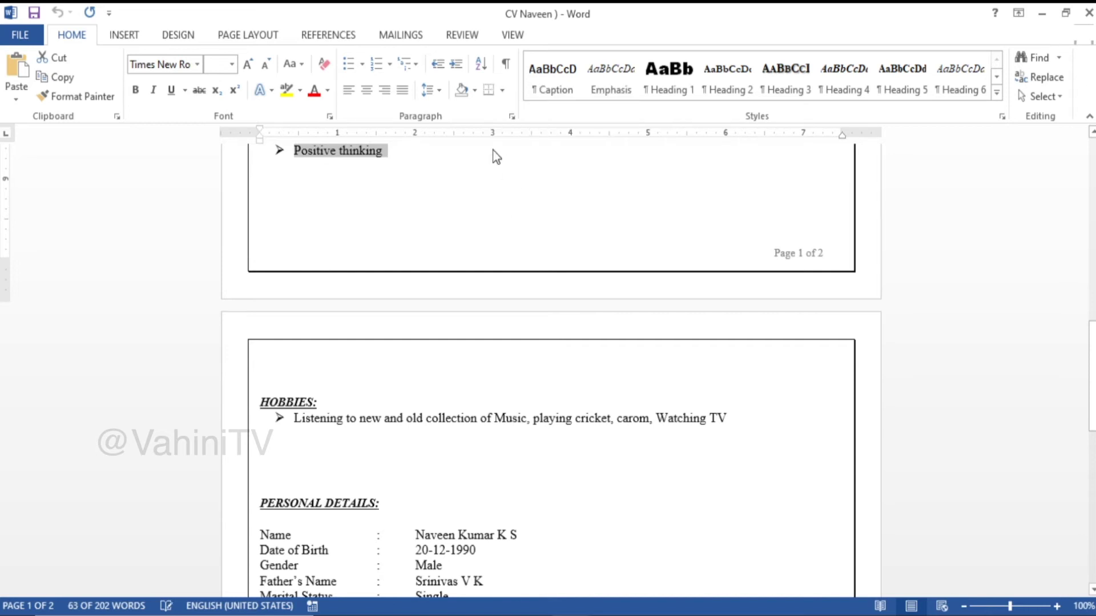
key(alt+Tab)
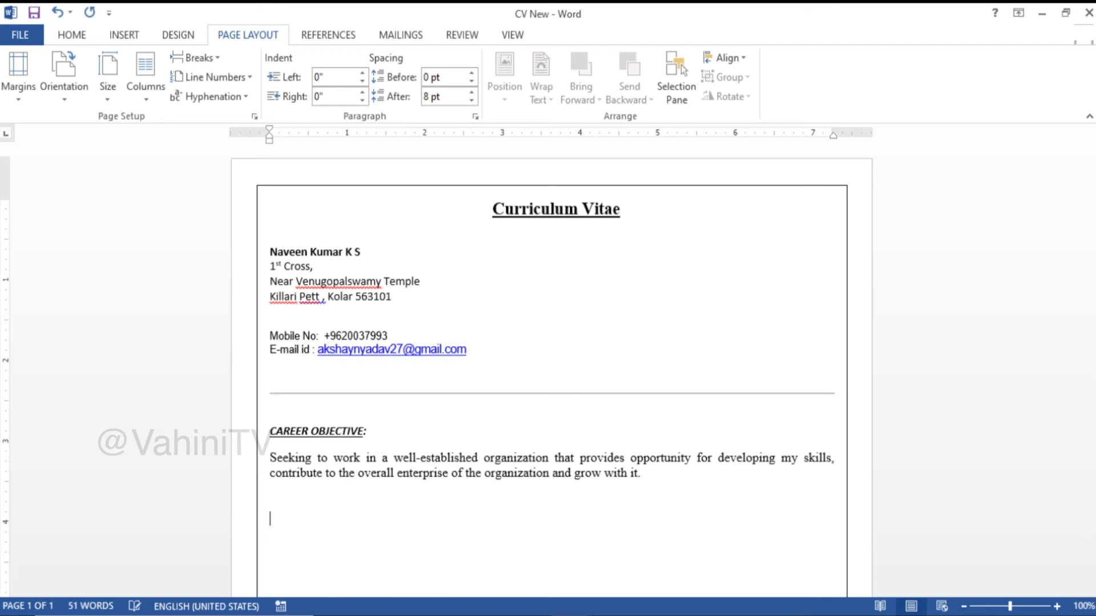
key(ctrl+v)
scroll(420, 512, down, 4)
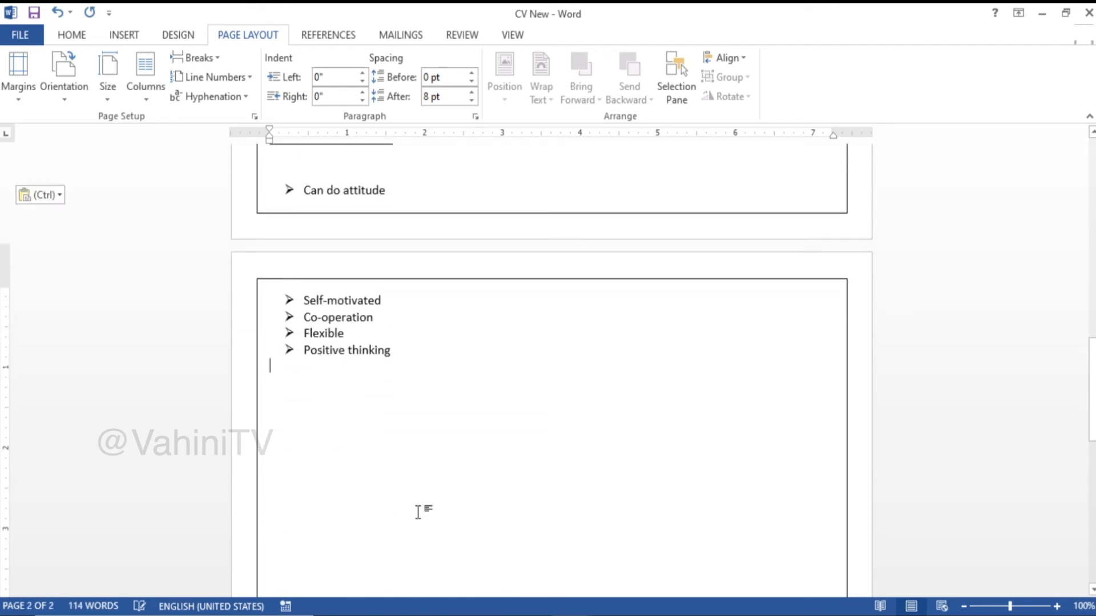
Step: Remove the extra blank lines around the S.S.L.C bullet, leaving a single blank line before the Strengths heading
scroll(418, 512, up, 9)
click(311, 290)
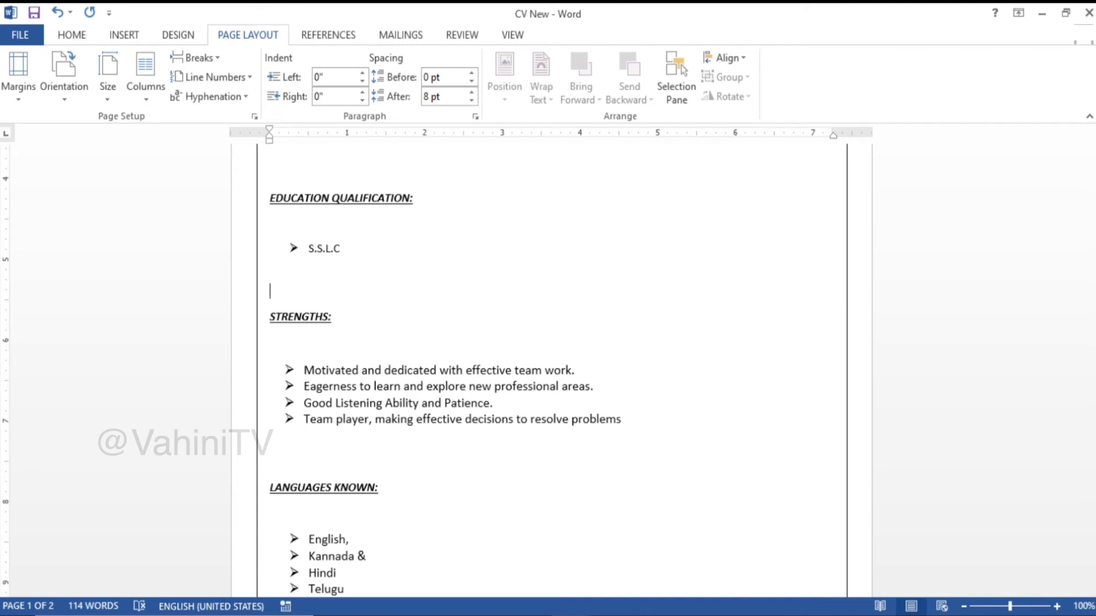
key(BackSpace)
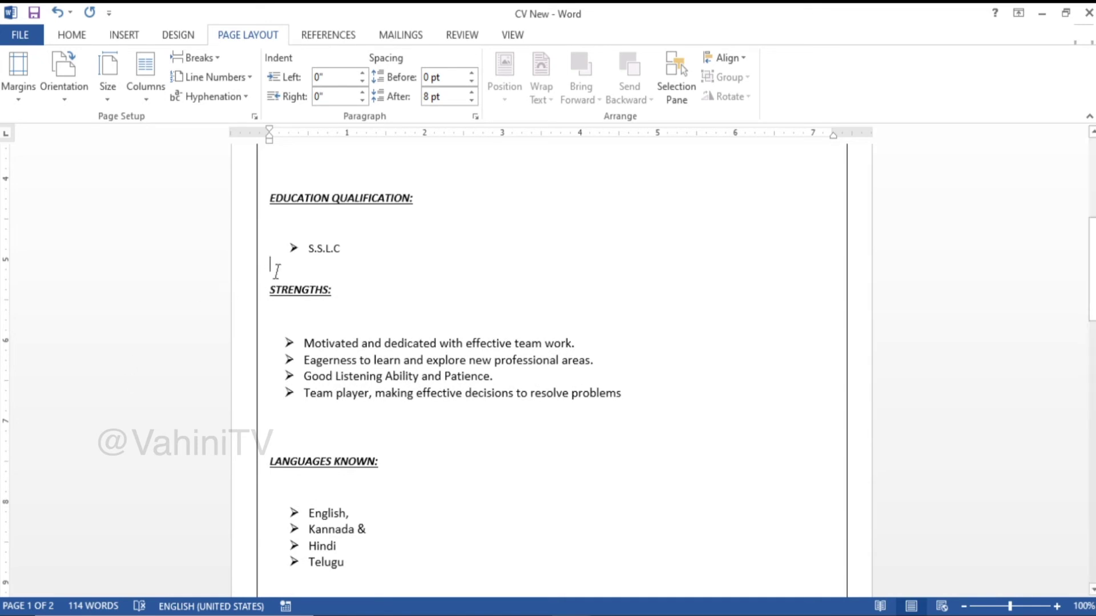
key(BackSpace)
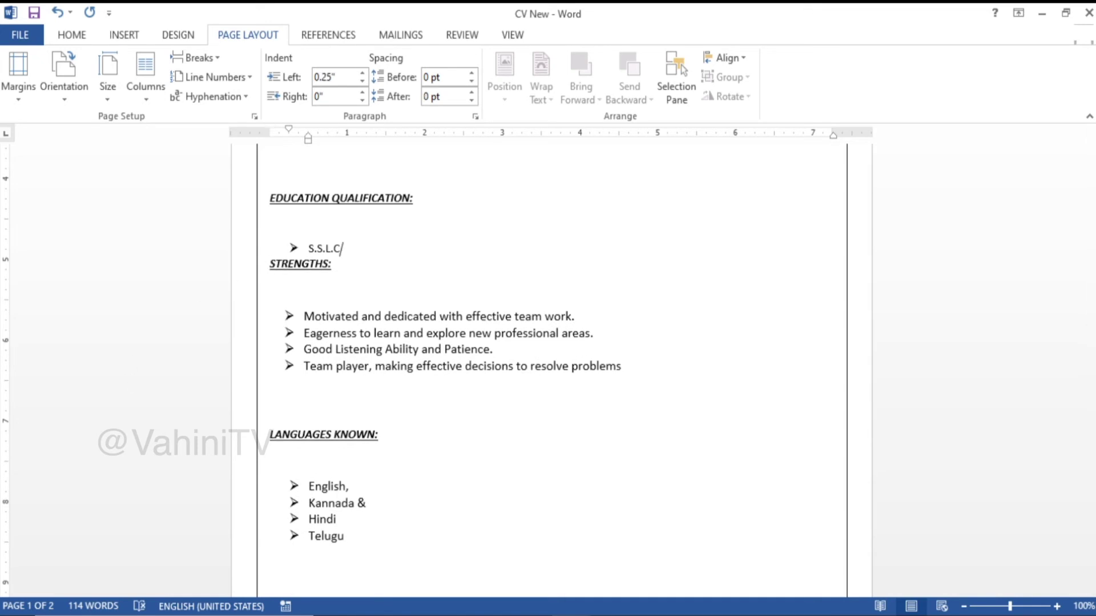
key(Return)
key(Up)
key(BackSpace)
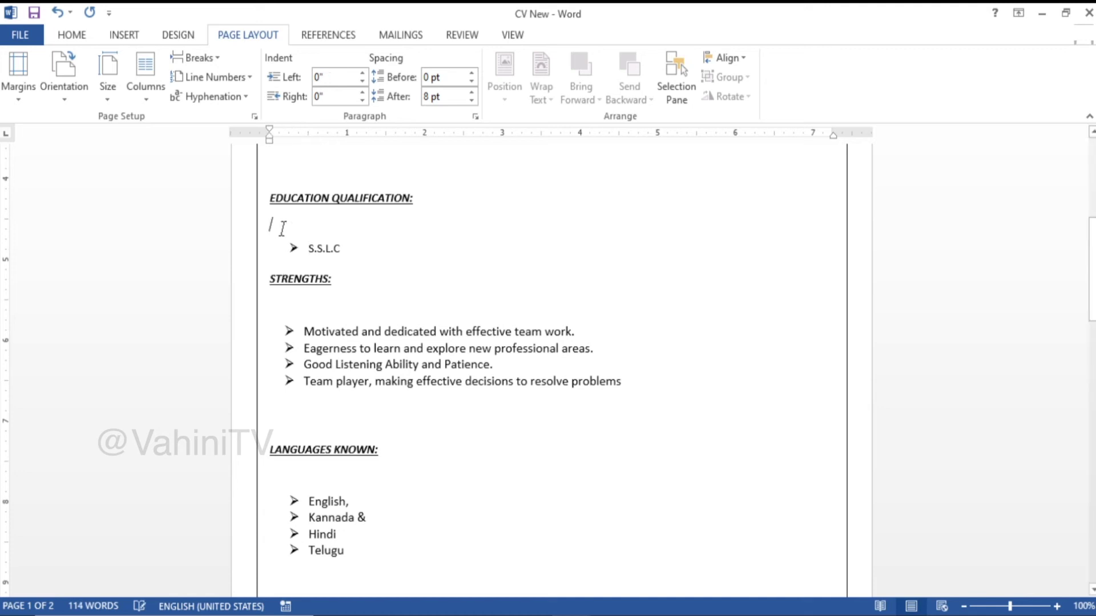
key(BackSpace)
Step: Delete the blank lines between the Strengths, Languages Known and Personal Assessment headings and their bullet lists
click(304, 284)
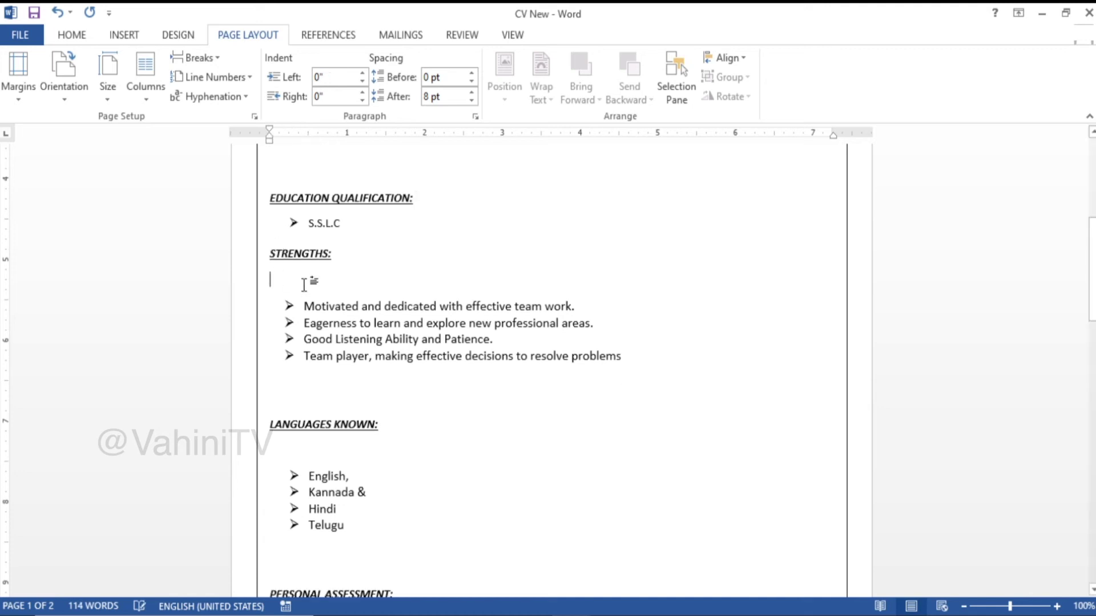
key(BackSpace)
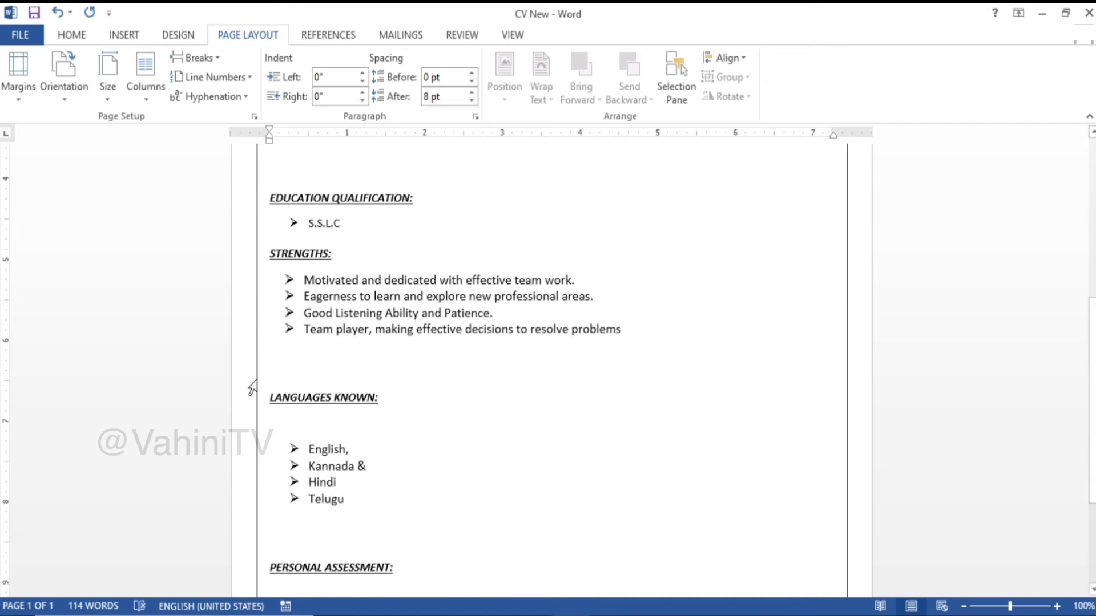
key(BackSpace)
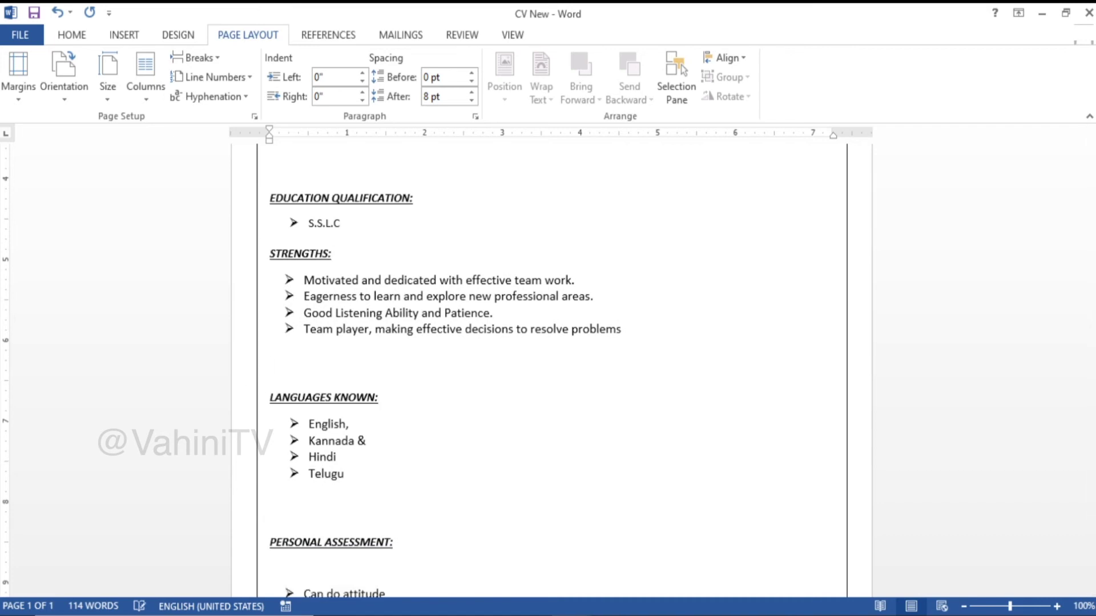
scroll(548, 365, down, 2)
click(282, 482)
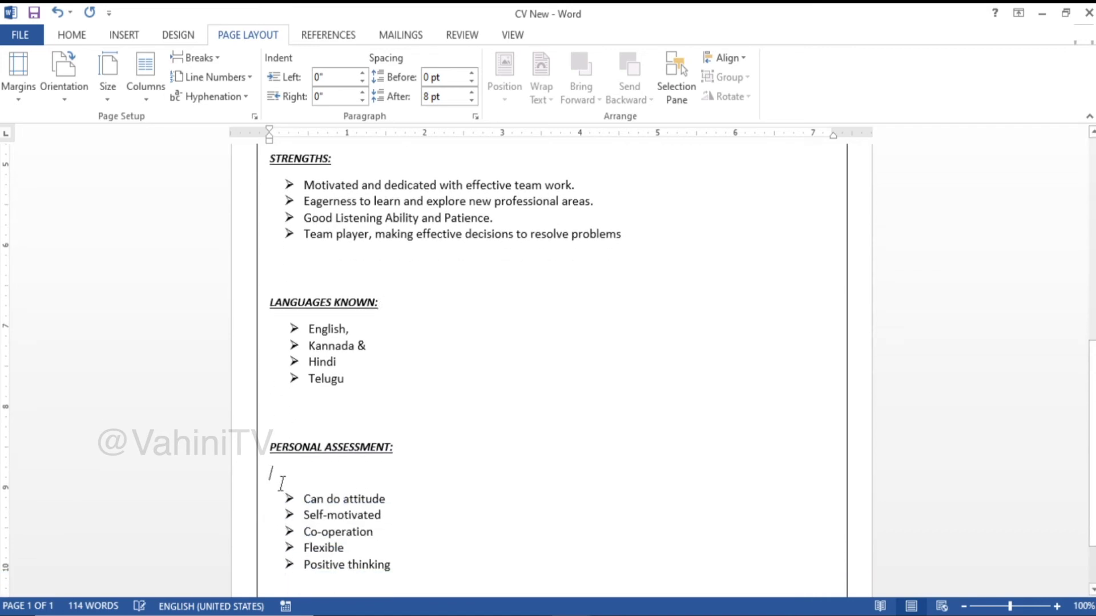
key(BackSpace)
Step: Delete the extra blank line between the Career Objective paragraph and the Education Qualification heading
scroll(298, 407, up, 8)
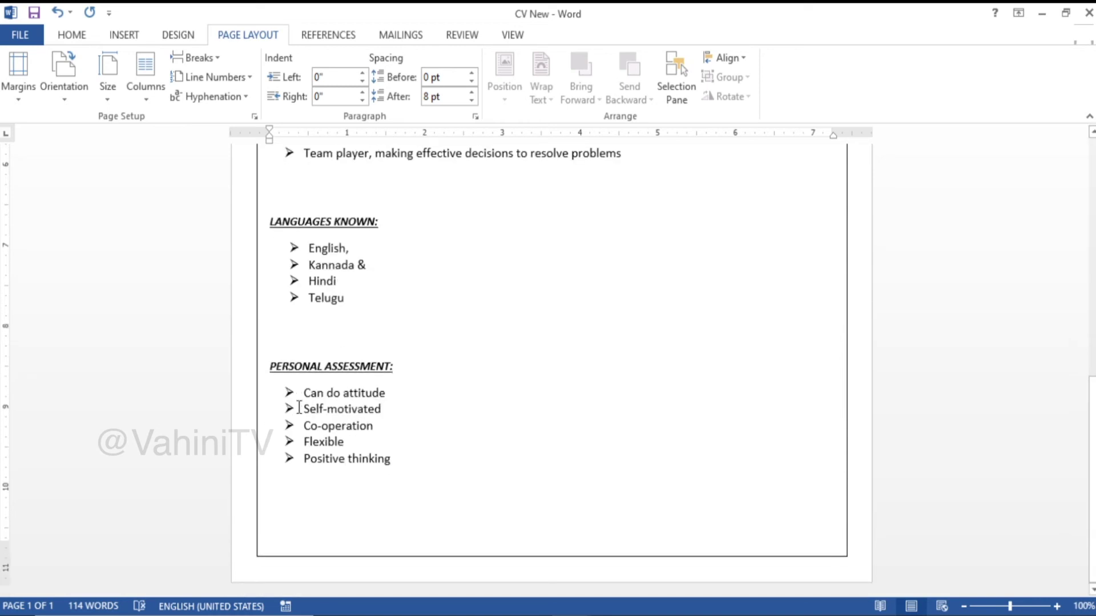
scroll(298, 407, down, 2)
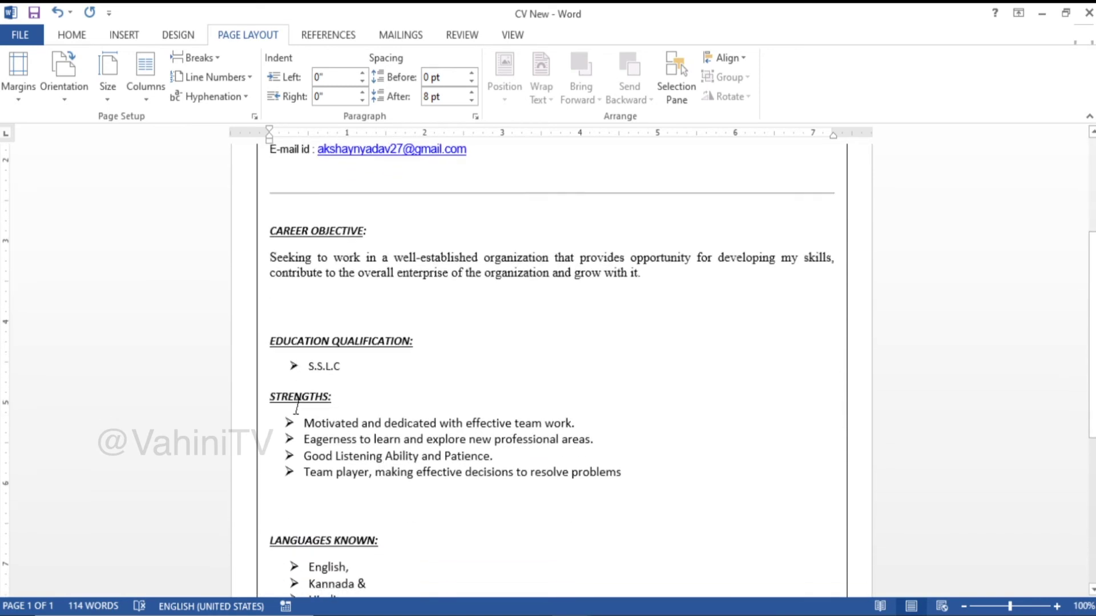
click(285, 310)
key(BackSpace)
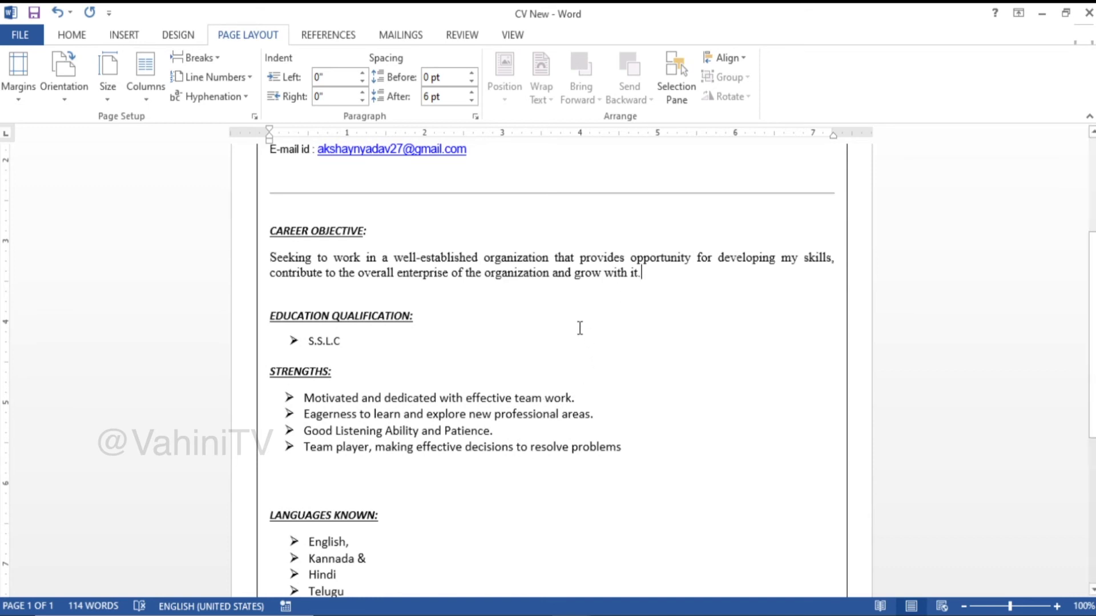
Step: Change the font of the Career Objective paragraph to Calibri (Body)
scroll(580, 328, up, 2)
scroll(578, 331, up, 1)
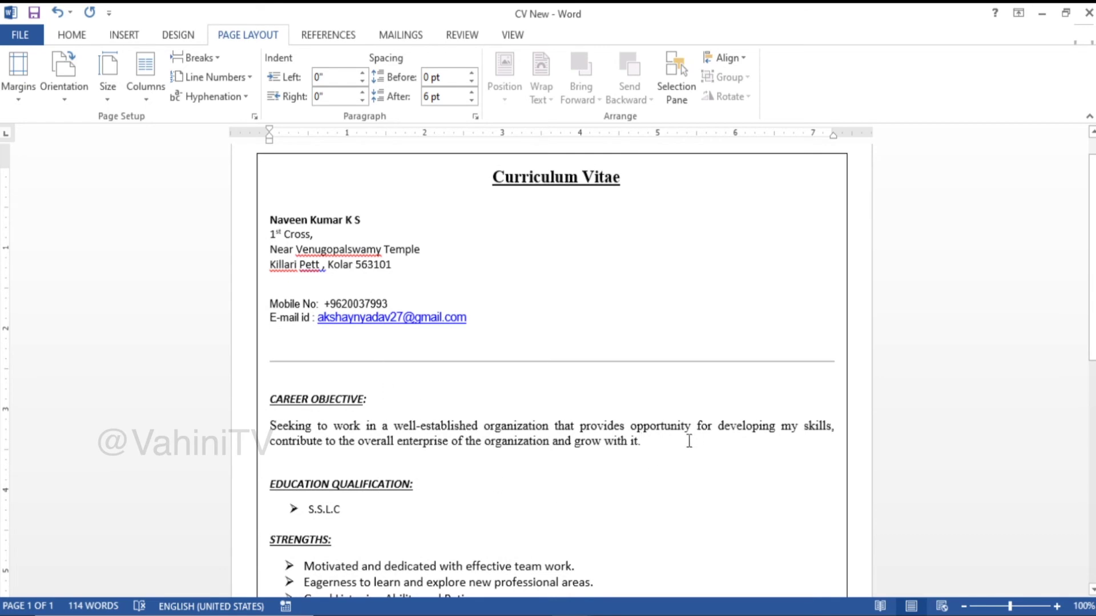
shift+click(394, 451)
triple_click(394, 450)
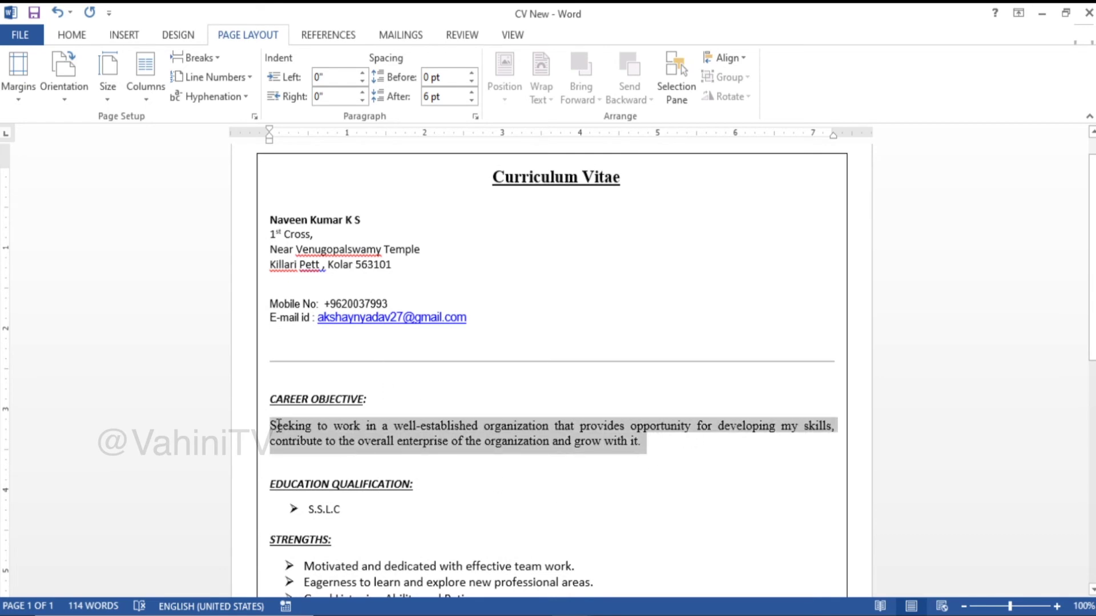
click(68, 34)
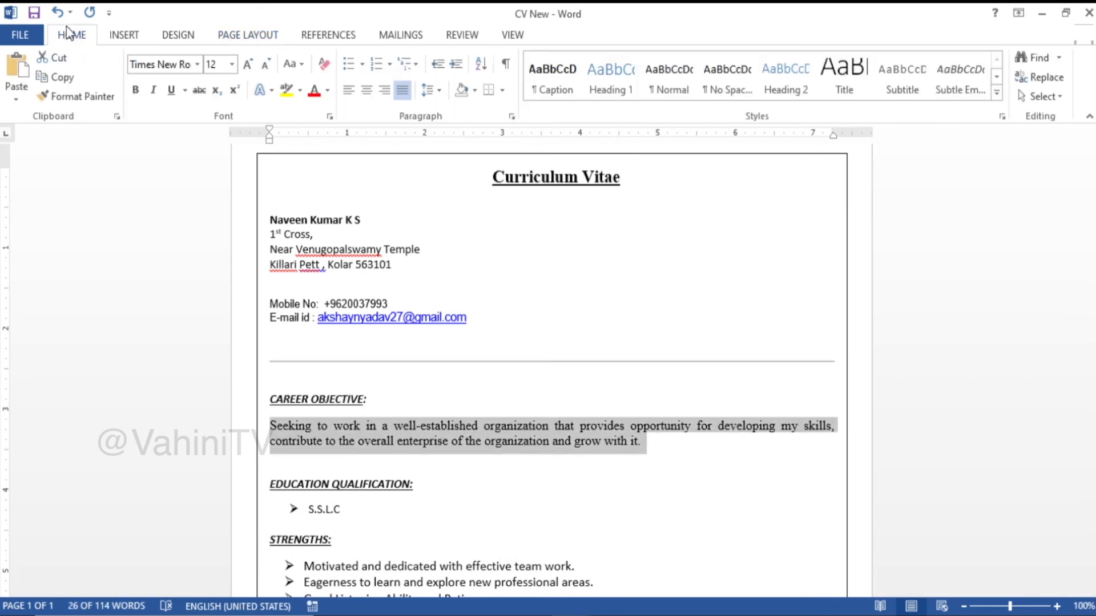
click(196, 64)
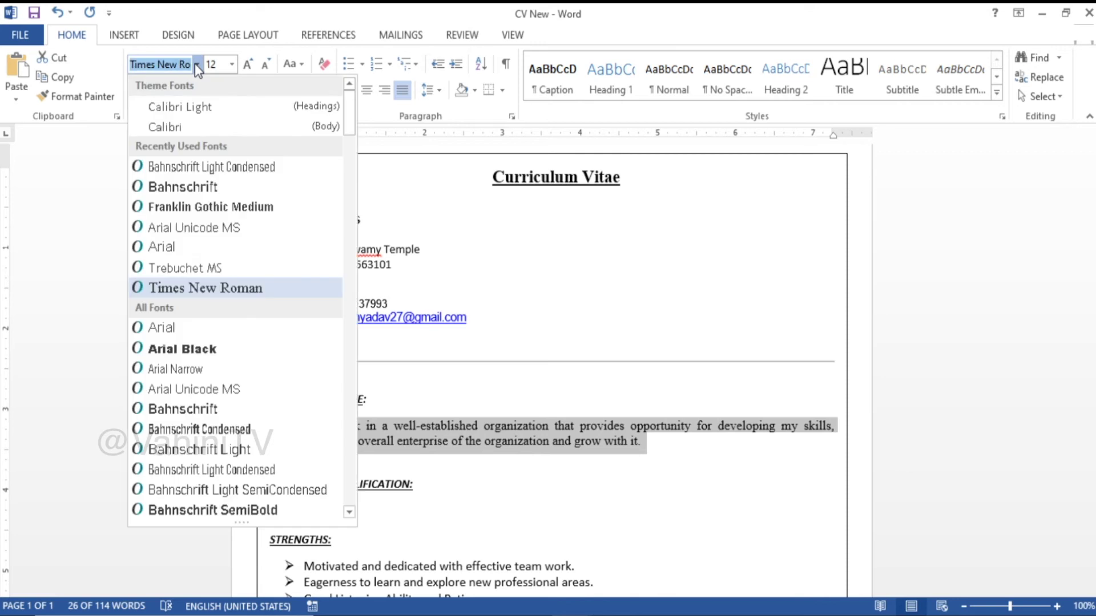
click(183, 125)
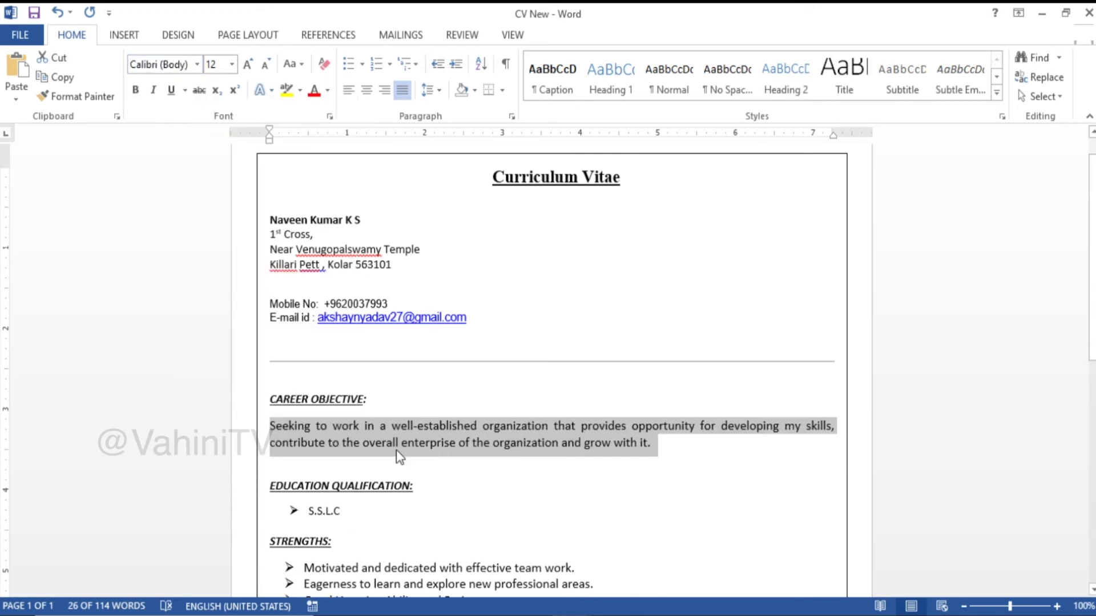
click(448, 521)
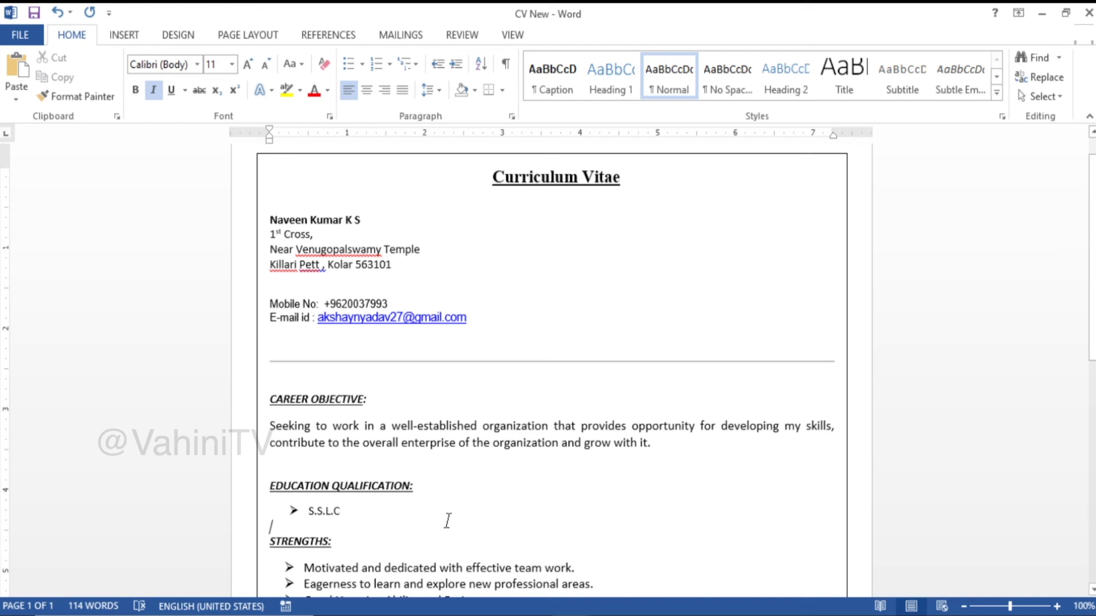
Step: Apply the Calibri (Body) font to the four bullets under Strengths
scroll(502, 481, down, 2)
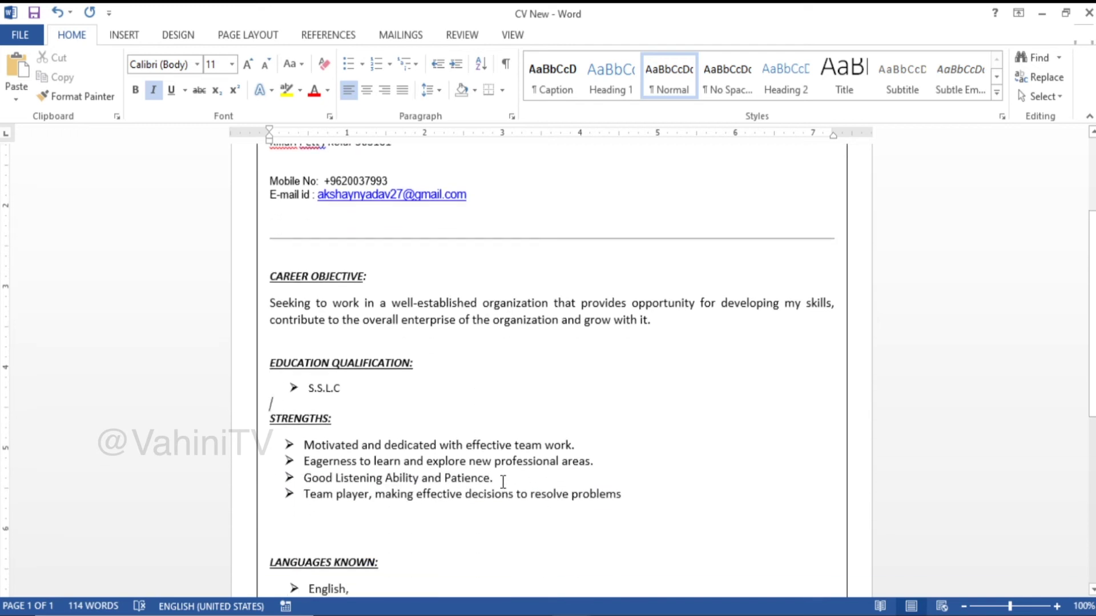
drag(628, 494, 313, 444)
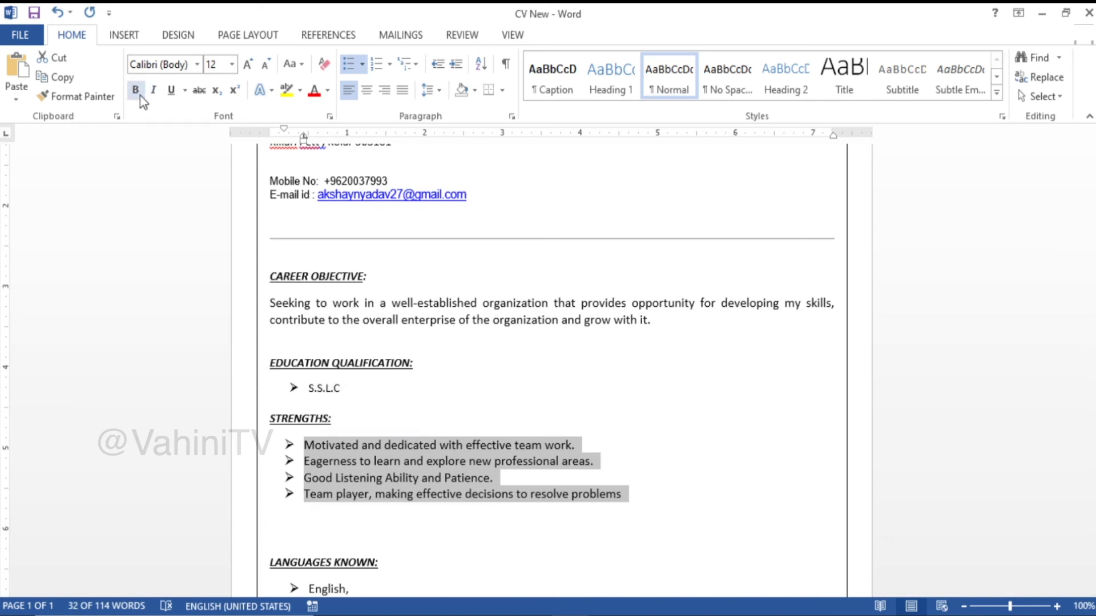
click(198, 66)
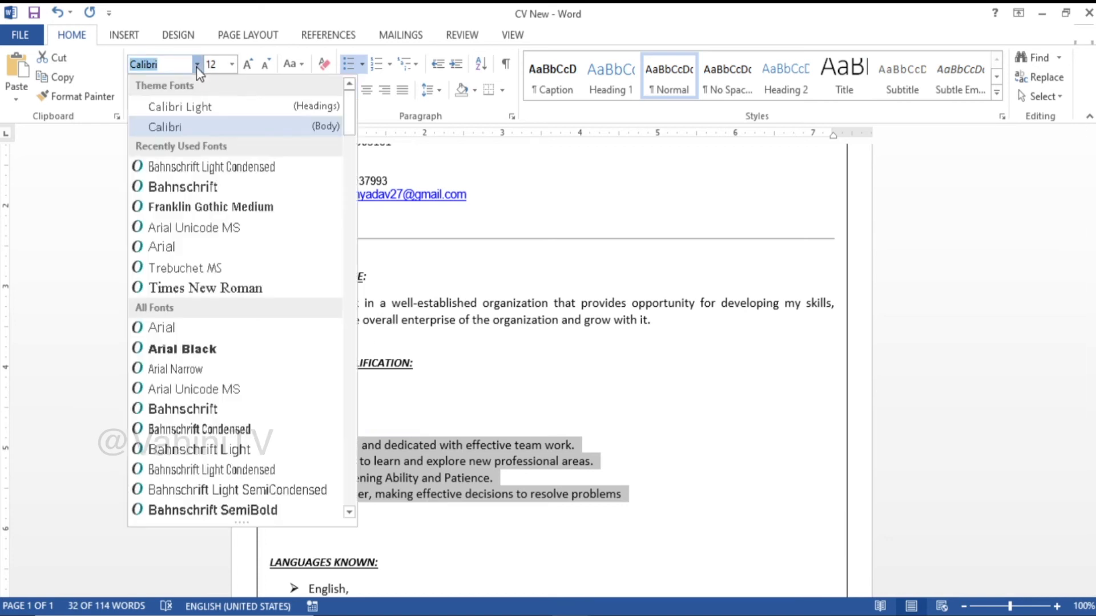
click(207, 125)
click(582, 434)
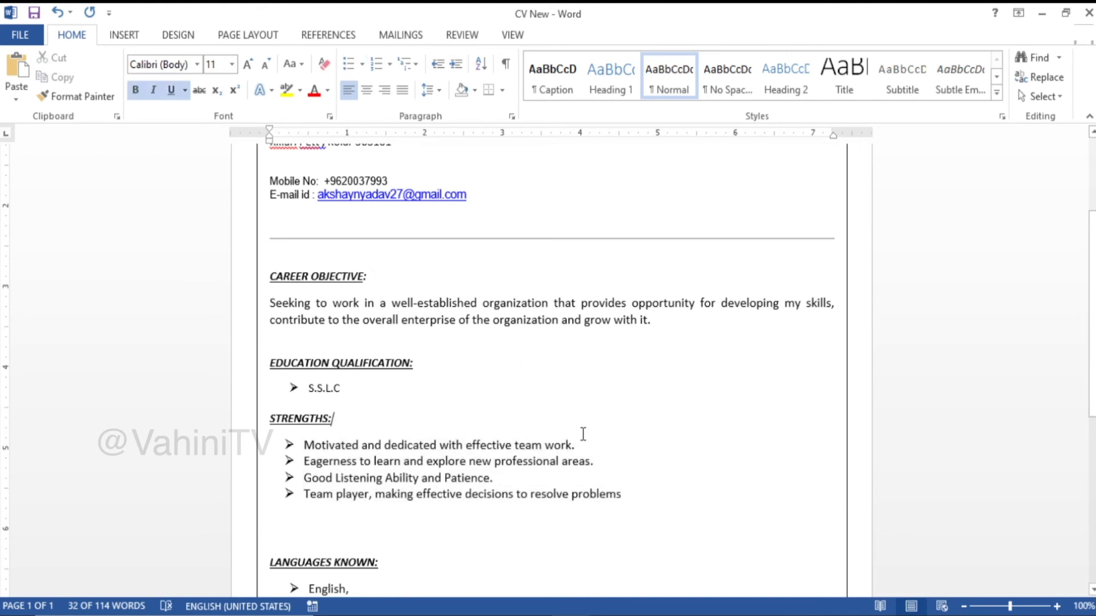
Step: Add blank lines below the Personal Assessment list until the cursor reaches a second page
scroll(582, 433, down, 2)
scroll(582, 433, down, 10)
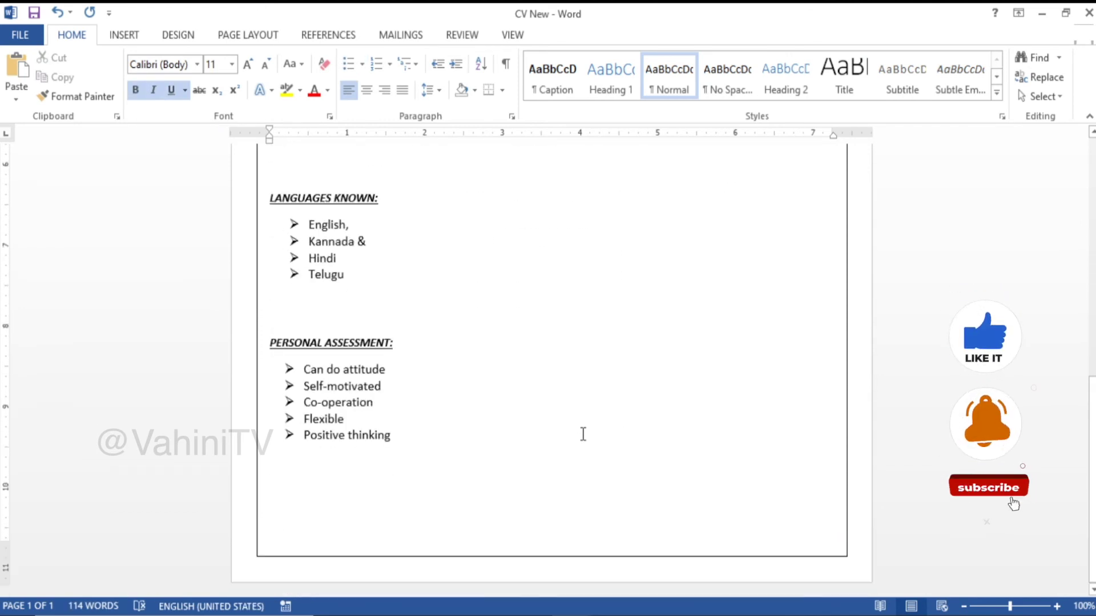
click(388, 515)
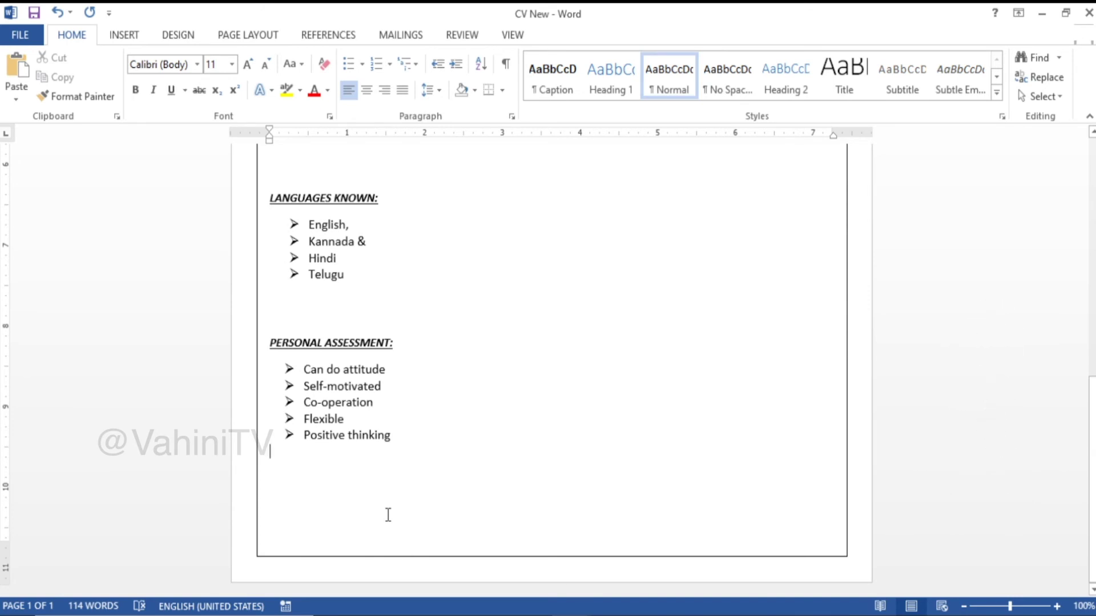
key(Return)
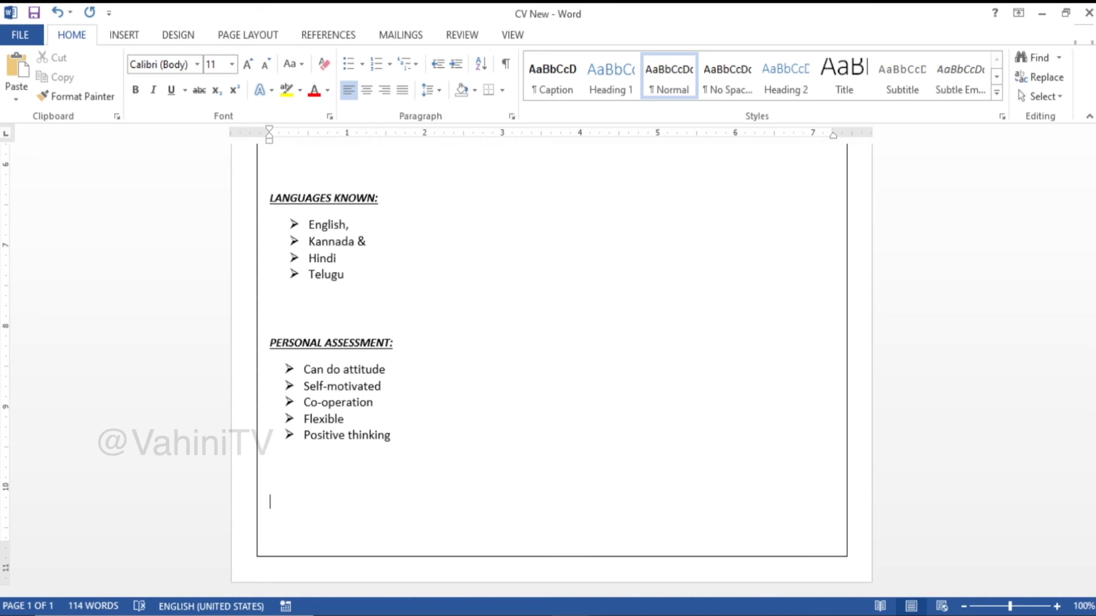
key(Return)
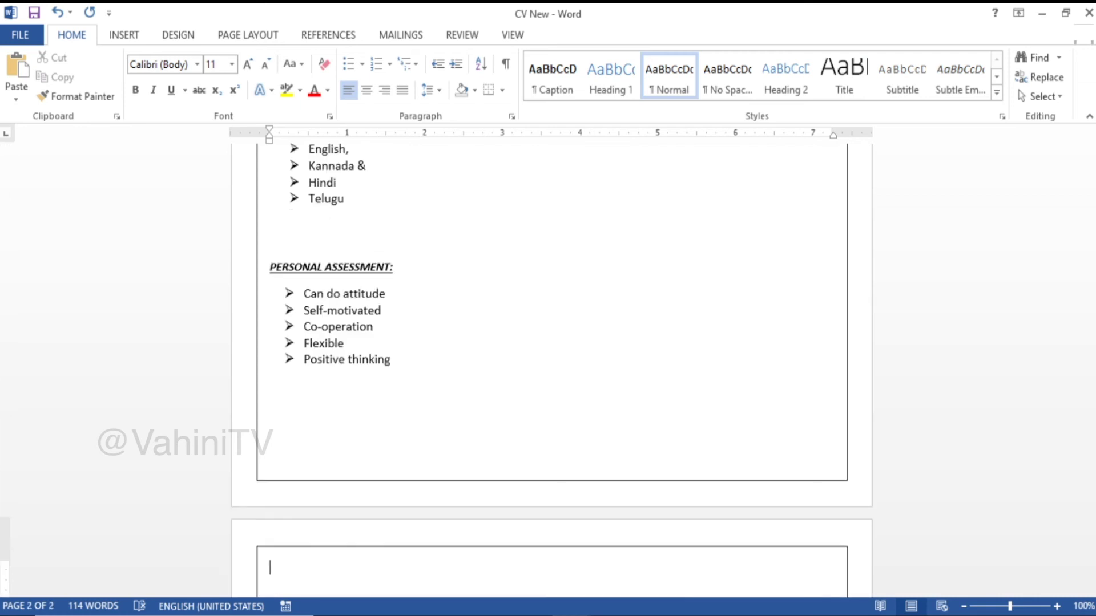
Step: Copy everything from Hobbies through the Declaration and closing place and date lines in the sample CV and paste it on page two of CV New
key(alt+Tab)
scroll(387, 515, down, 7)
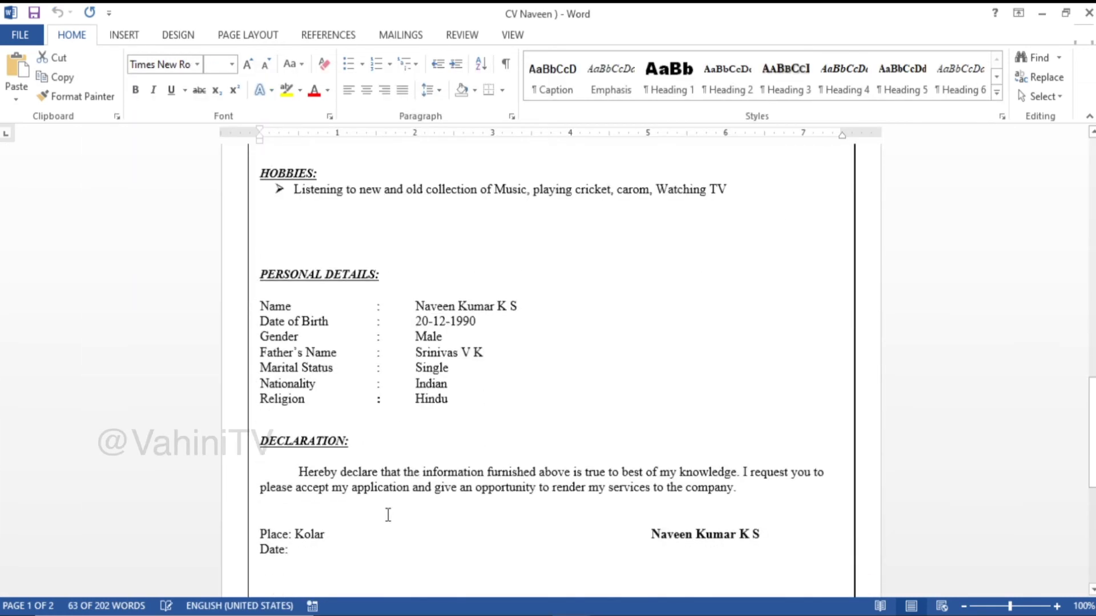
drag(261, 166, 761, 588)
key(ctrl+c)
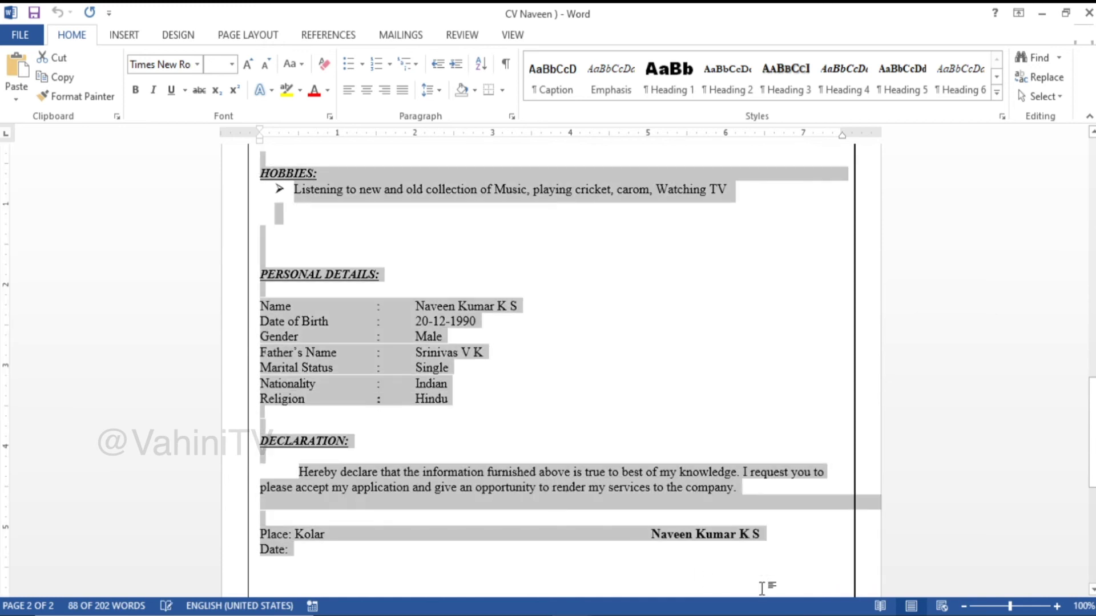
key(alt+Tab)
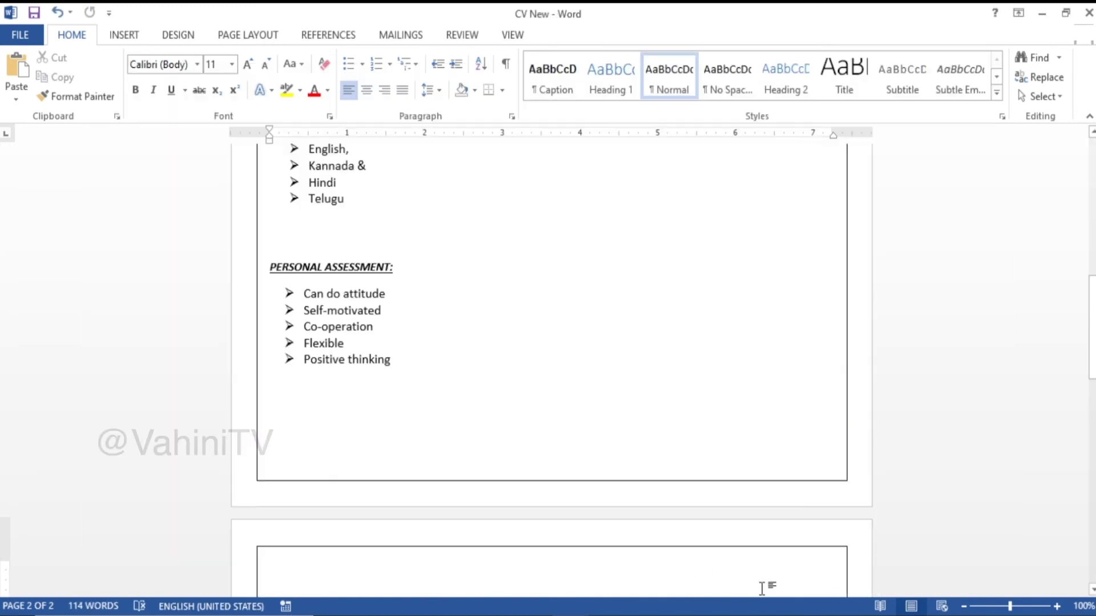
key(ctrl+v)
scroll(762, 588, down, 3)
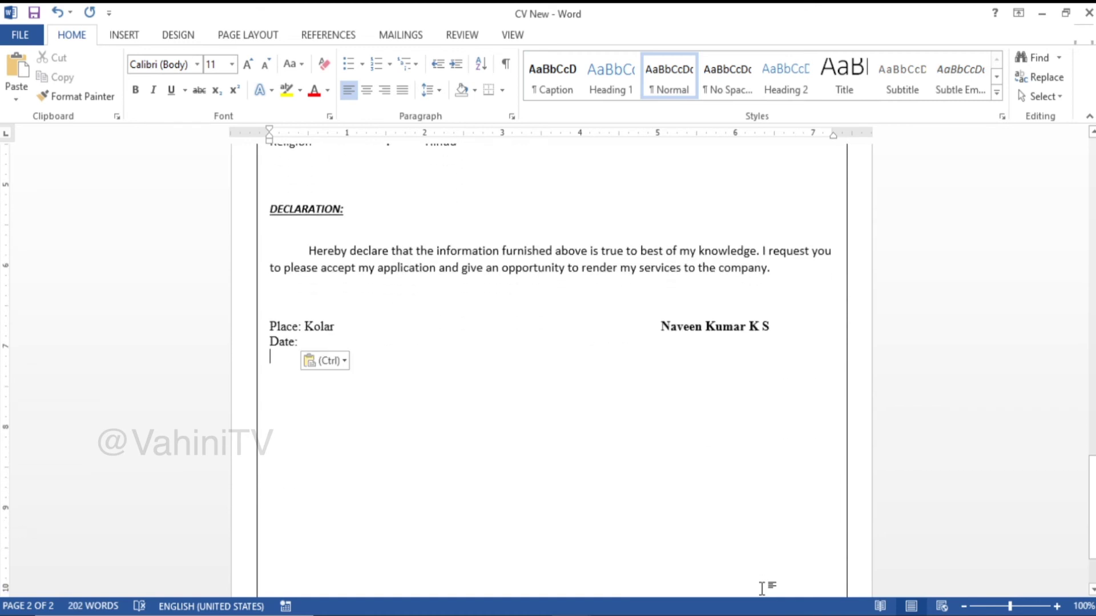
scroll(692, 410, up, 15)
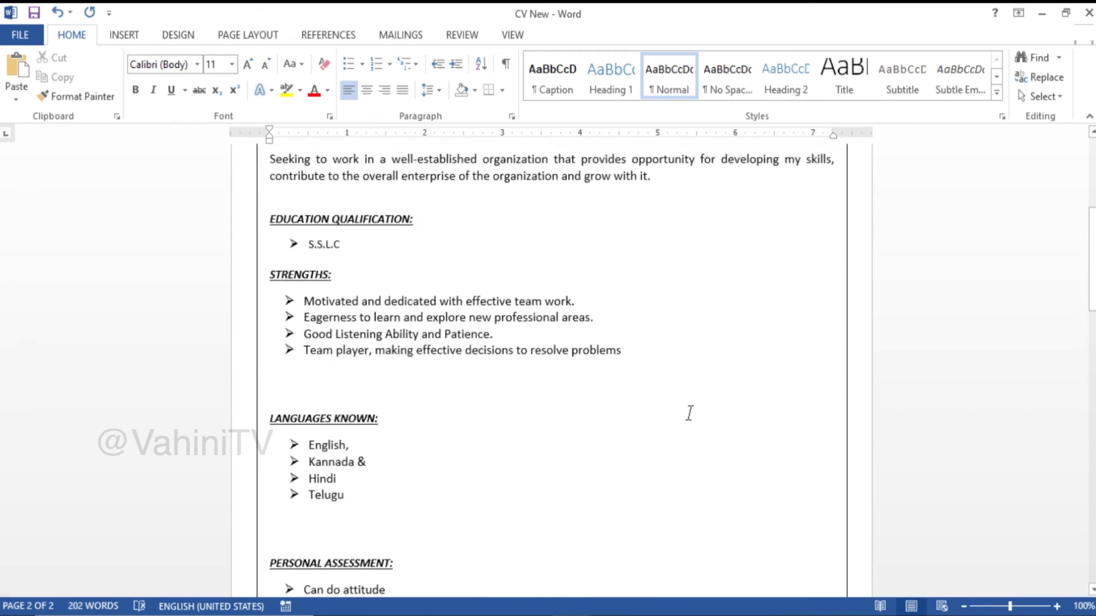
Step: Compare the sample CV with CV New, checking the section layout and the bottom of page one in both documents
scroll(689, 412, up, 8)
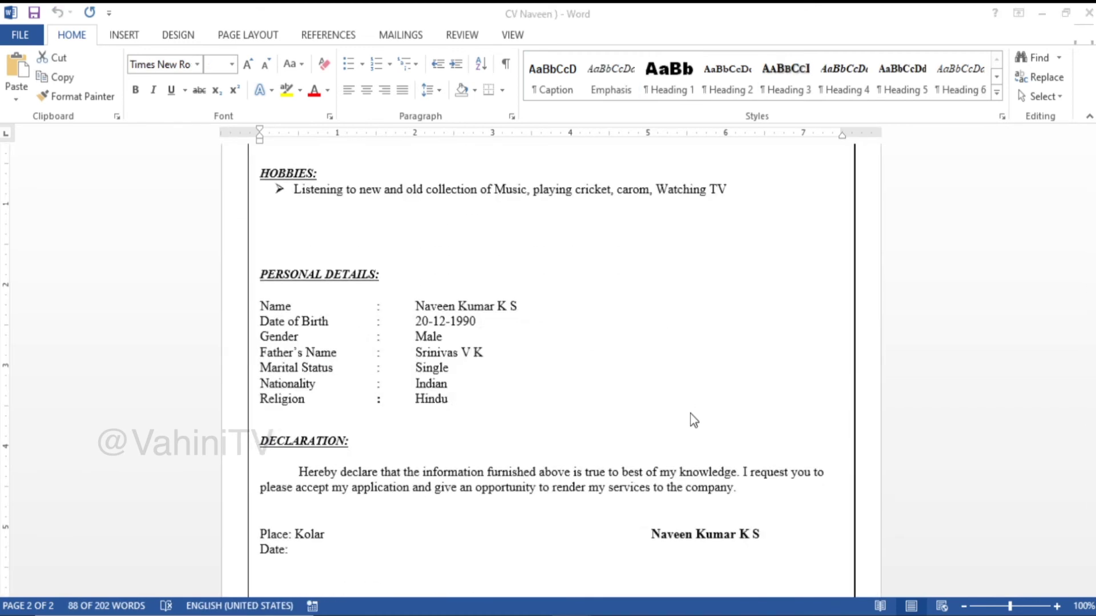
key(ctrl+shift+End)
scroll(690, 413, down, 2)
scroll(689, 413, up, 8)
scroll(690, 413, up, 5)
key(alt+Tab)
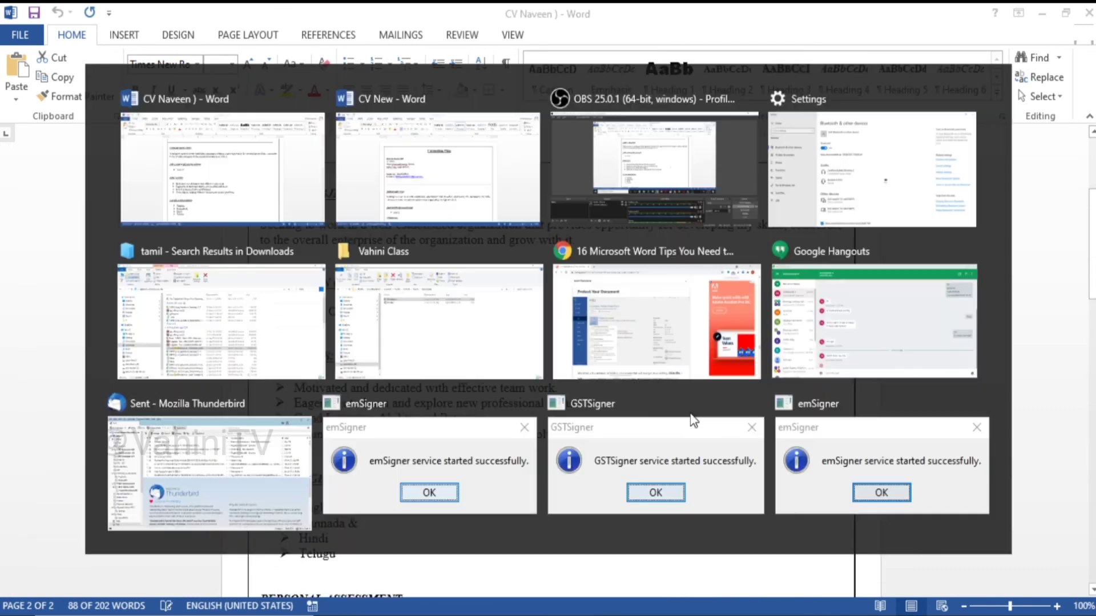
key(ctrl+v)
scroll(691, 412, down, 3)
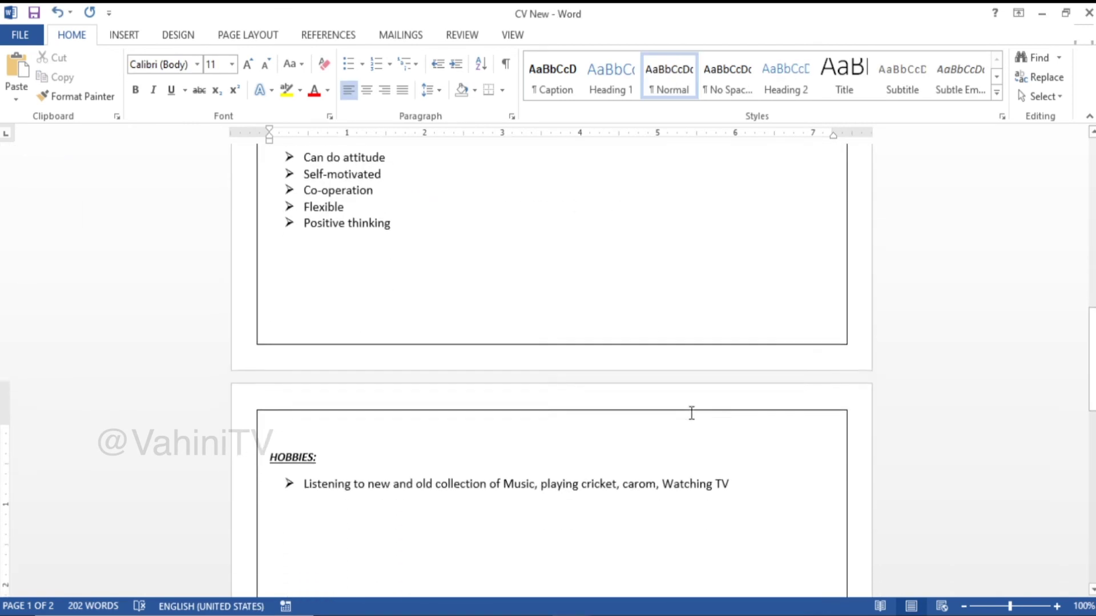
key(alt+Tab)
scroll(691, 413, down, 7)
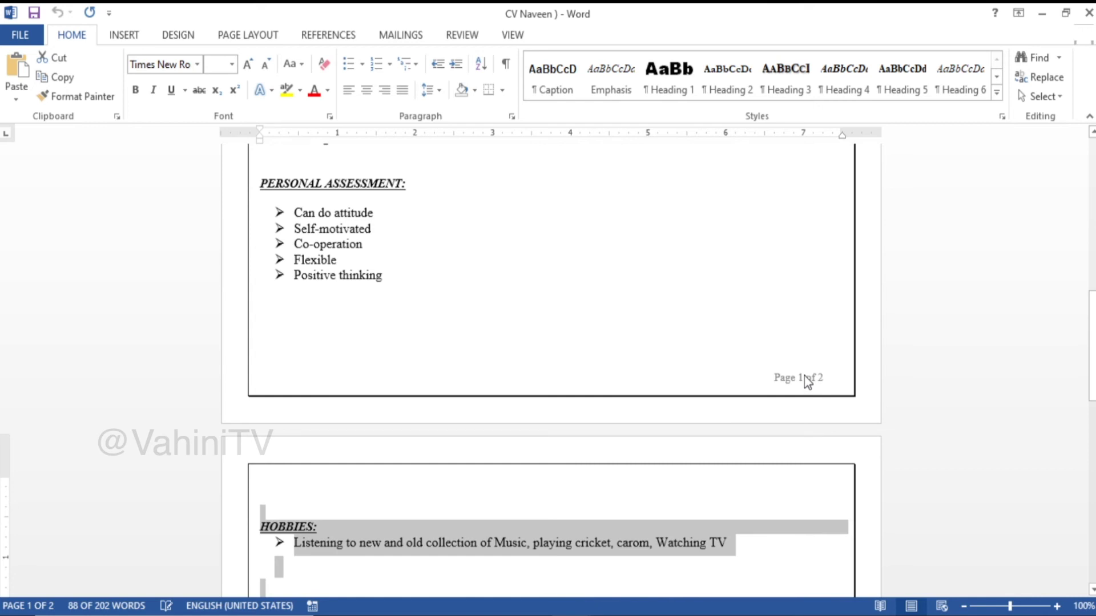
key(alt+Tab)
scroll(617, 403, down, 3)
scroll(617, 403, down, 3)
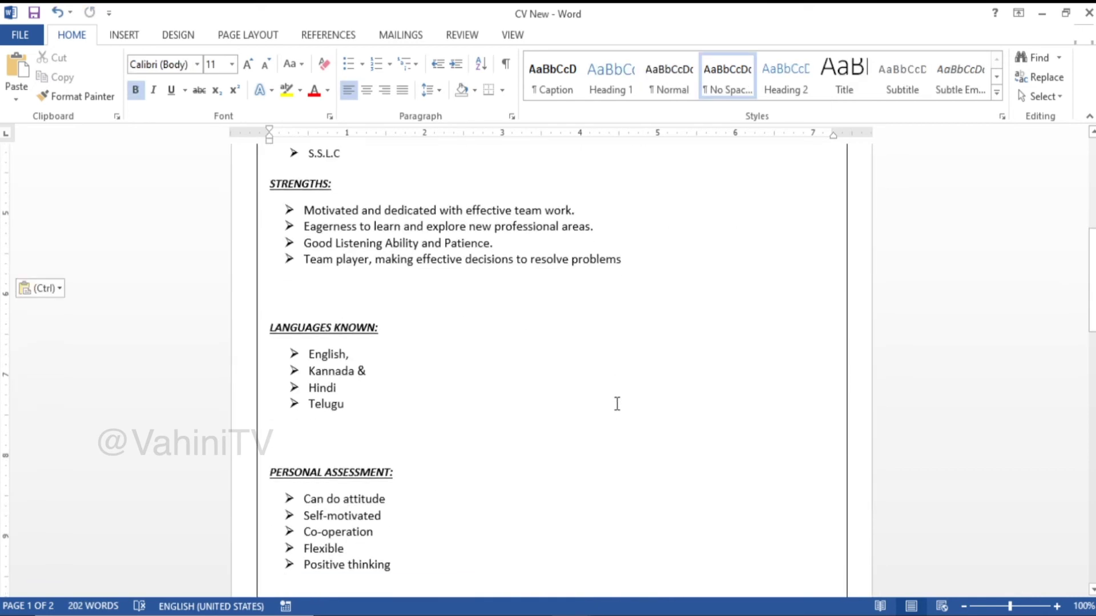
scroll(617, 403, down, 4)
scroll(616, 403, down, 3)
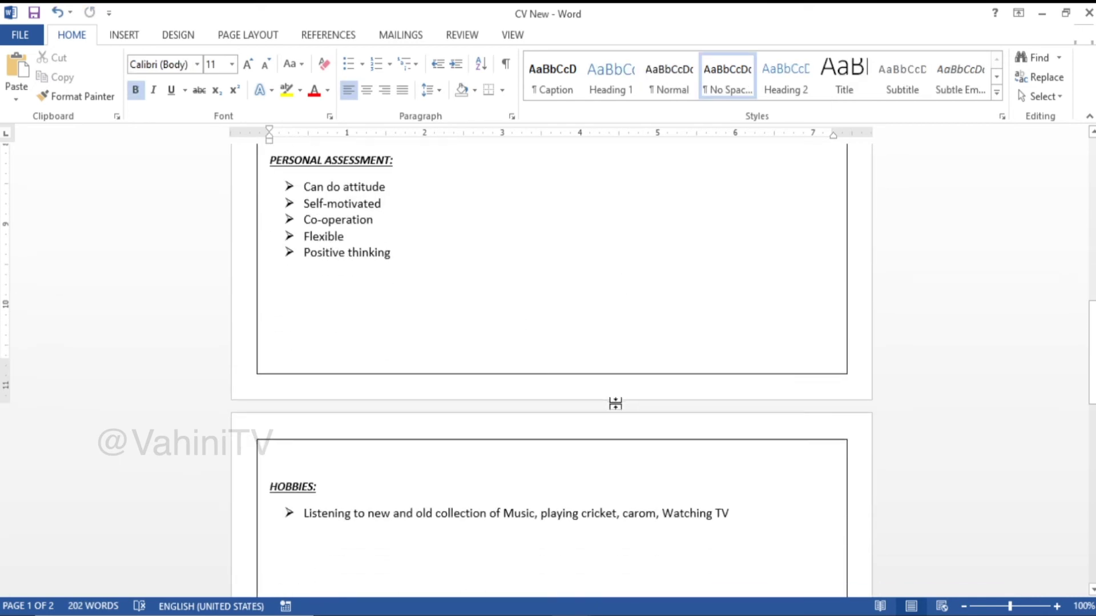
Step: Examine the page numbering in the footers of both pages of the sample CV
key(alt+Tab)
scroll(775, 396, up, 15)
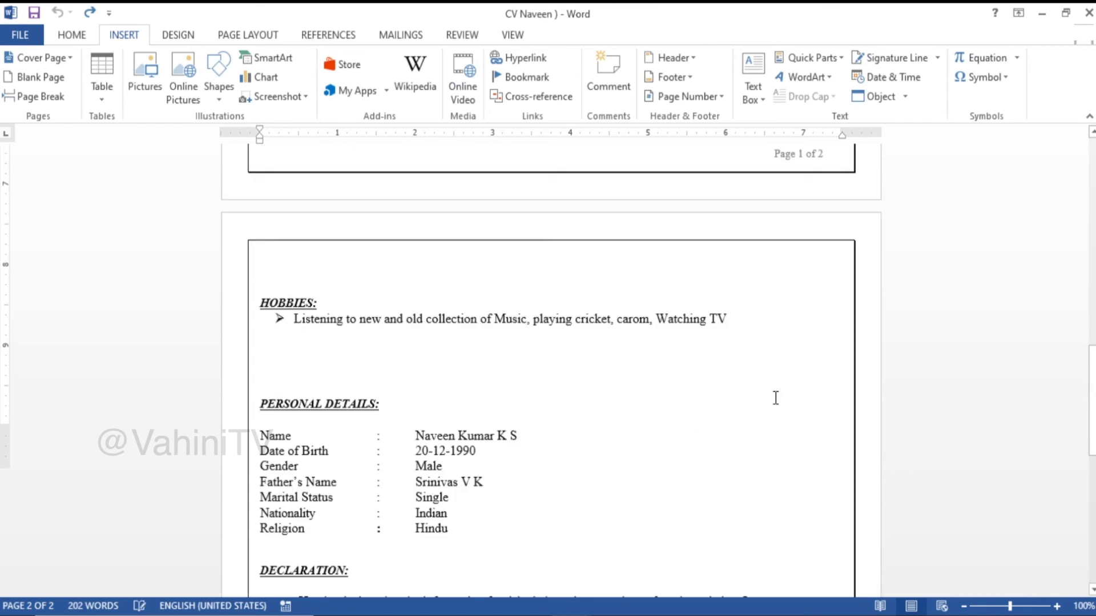
scroll(775, 398, down, 4)
scroll(776, 398, down, 4)
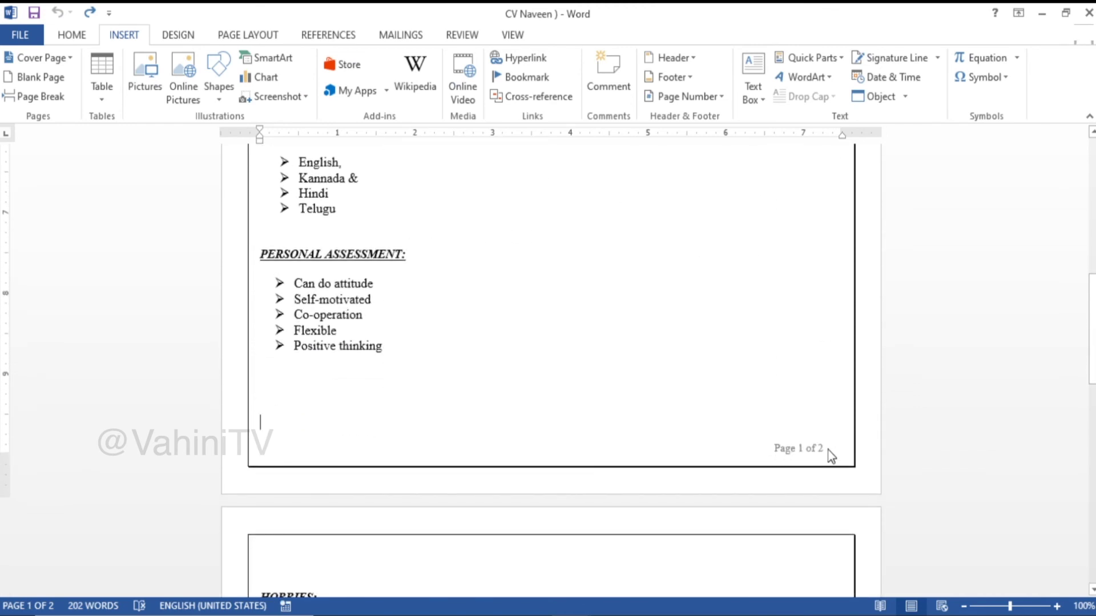
scroll(773, 448, down, 1)
scroll(772, 442, up, 2)
scroll(772, 441, down, 2)
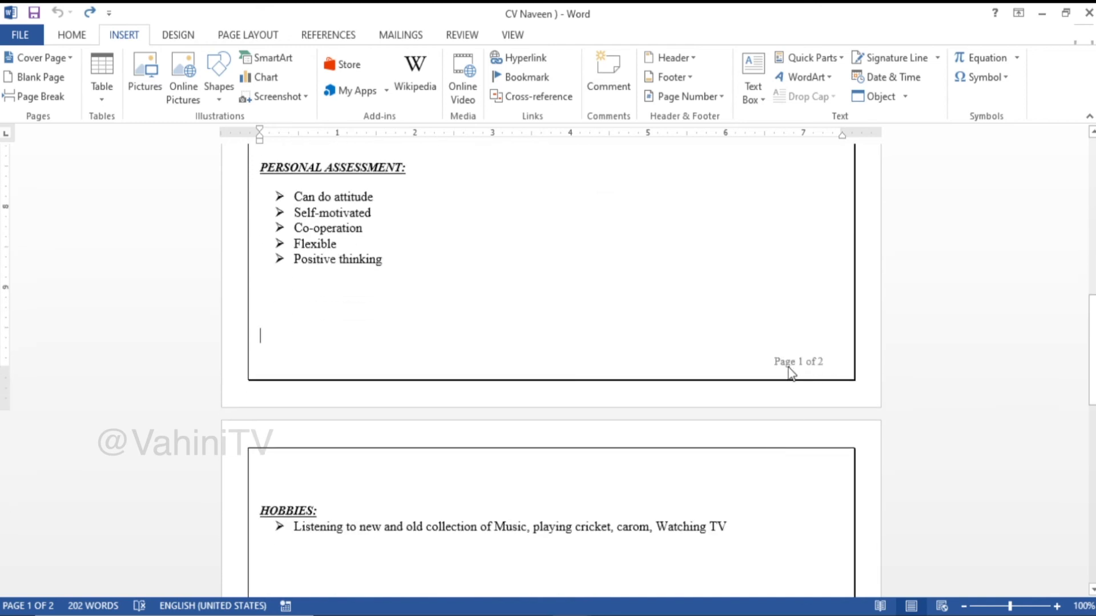
scroll(790, 360, down, 10)
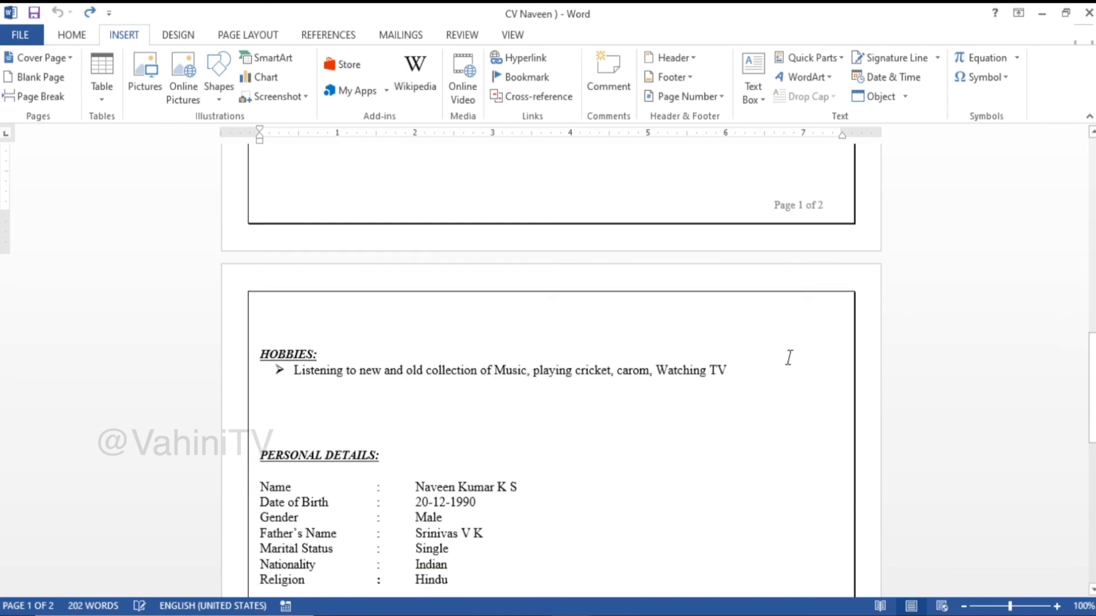
scroll(791, 358, down, 6)
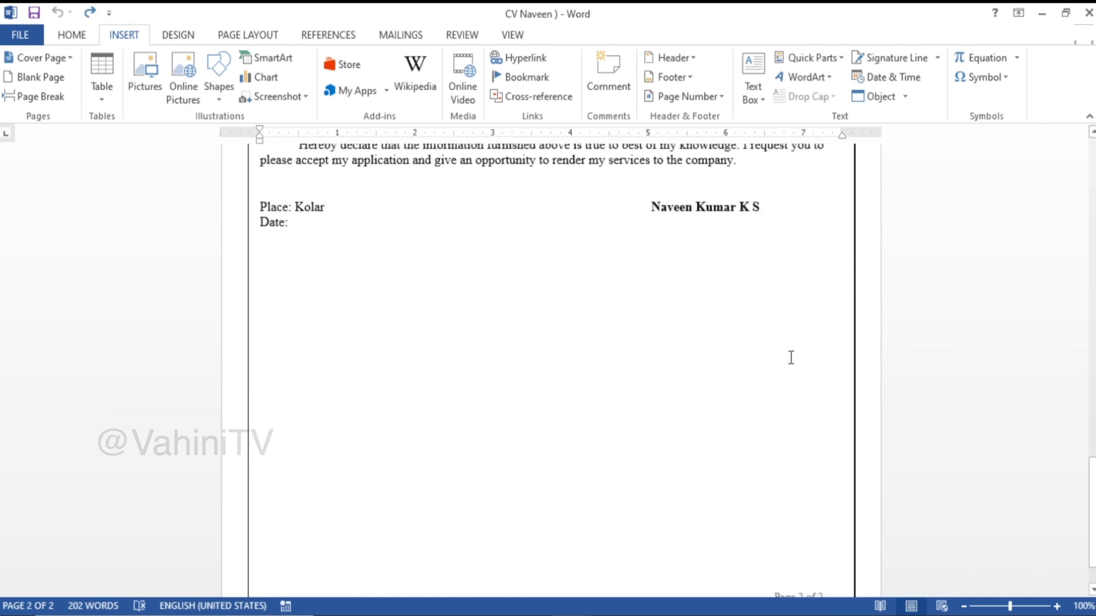
key(alt+Tab)
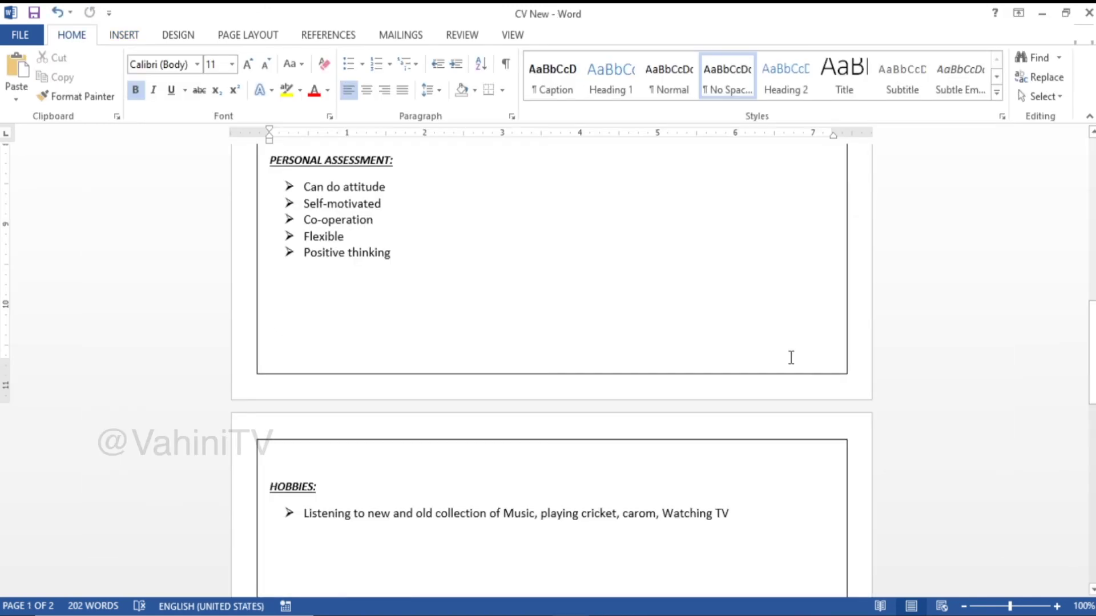
Step: Insert the Bold Numbers 3 page number at the bottom of the page in CV New and leave footer editing
ctrl+scroll(448, 299, down, 1)
scroll(447, 299, up, 12)
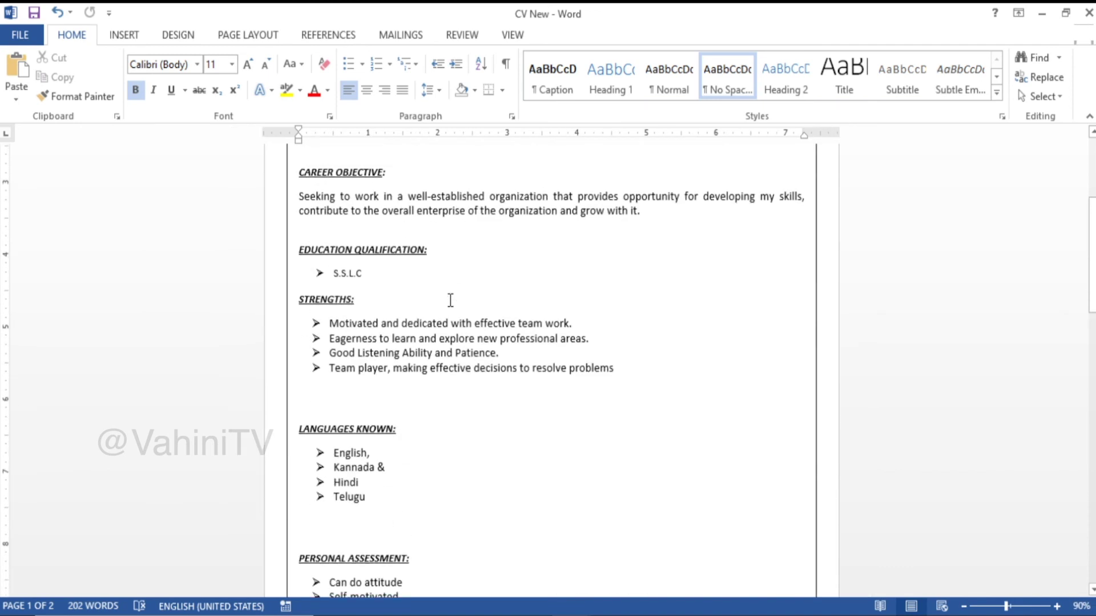
click(124, 36)
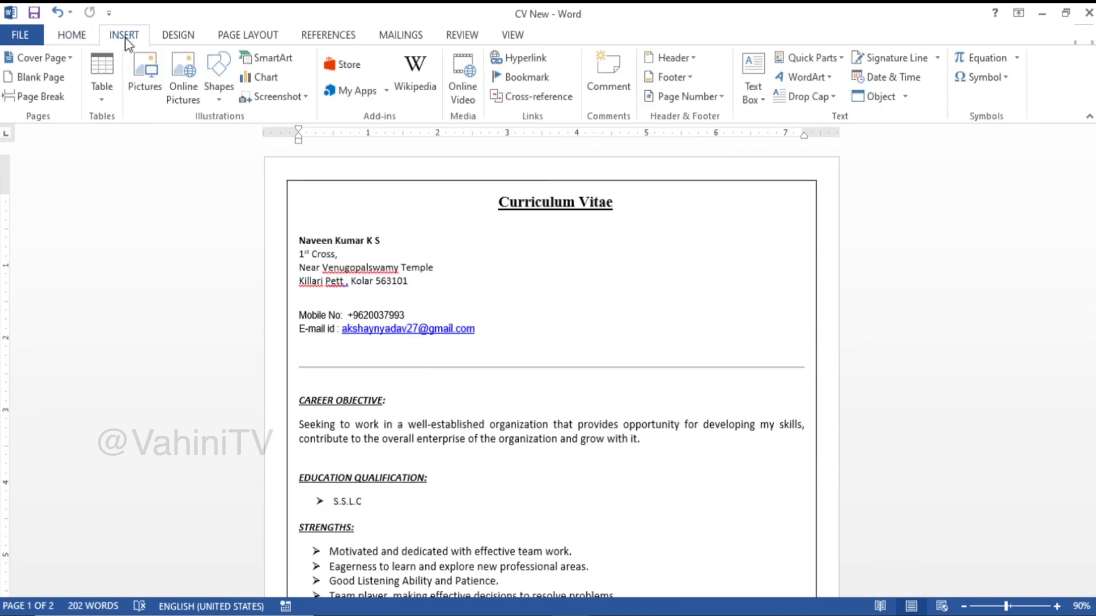
click(681, 99)
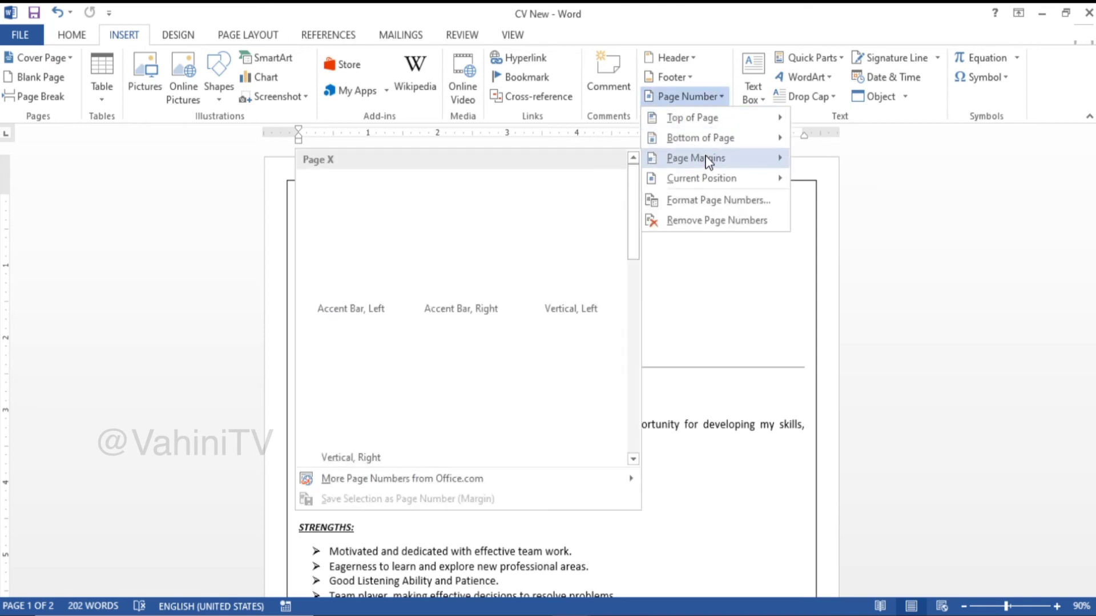
mouse_move(706, 145)
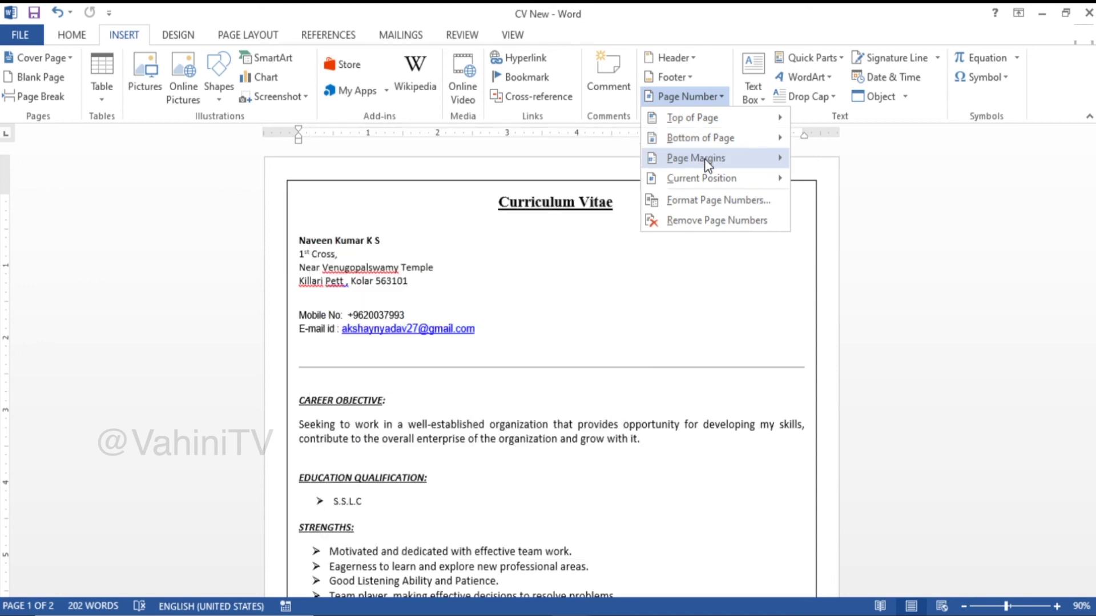
mouse_move(708, 165)
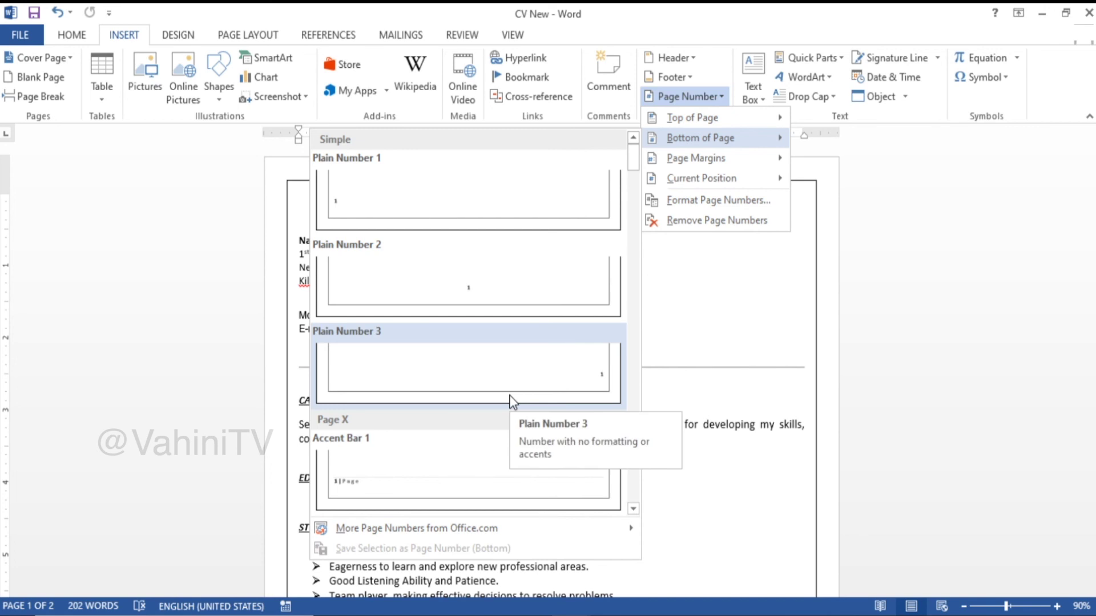
scroll(509, 399, down, 5)
scroll(510, 399, down, 6)
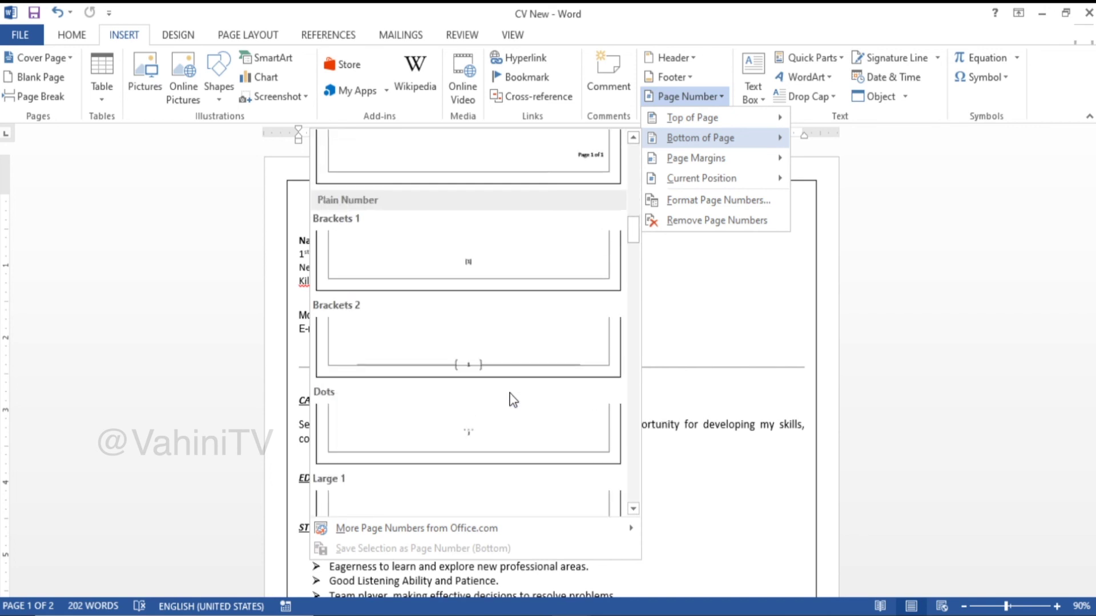
scroll(510, 400, up, 3)
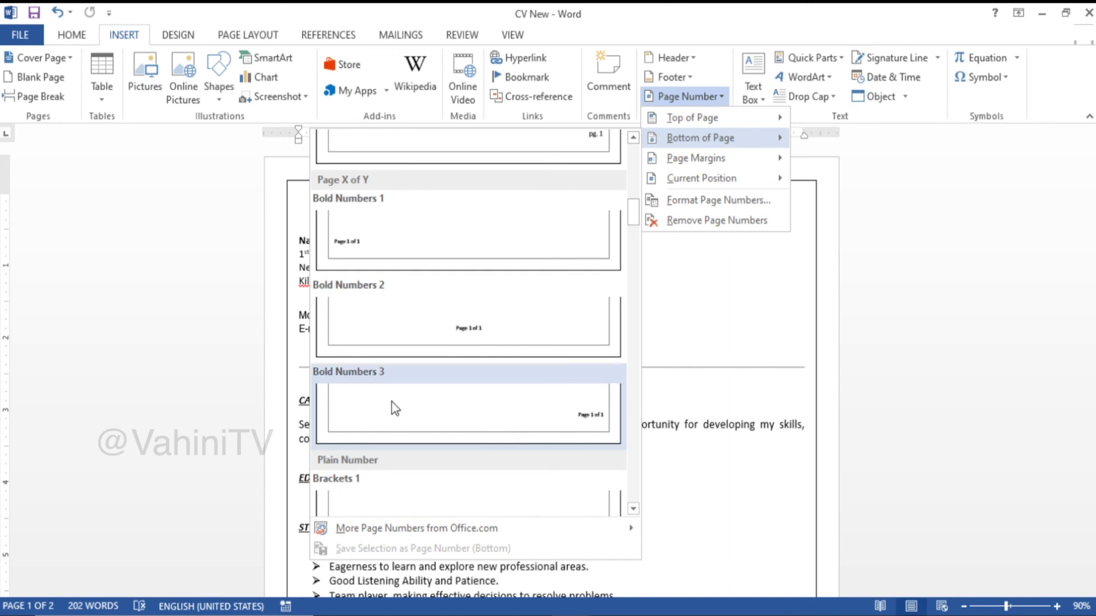
scroll(512, 414, down, 3)
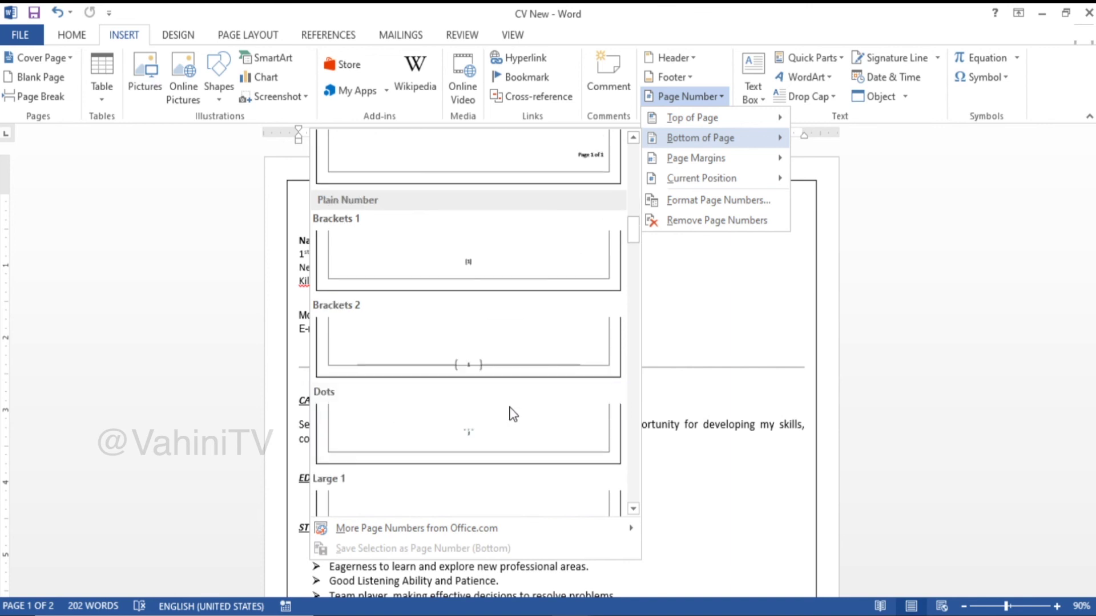
click(552, 174)
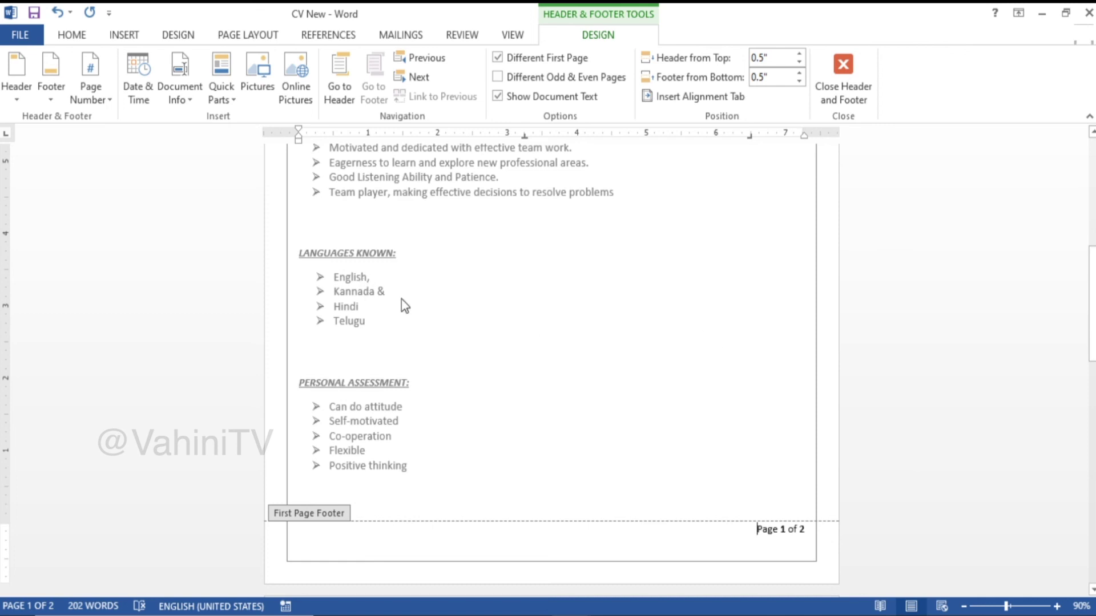
scroll(401, 299, down, 10)
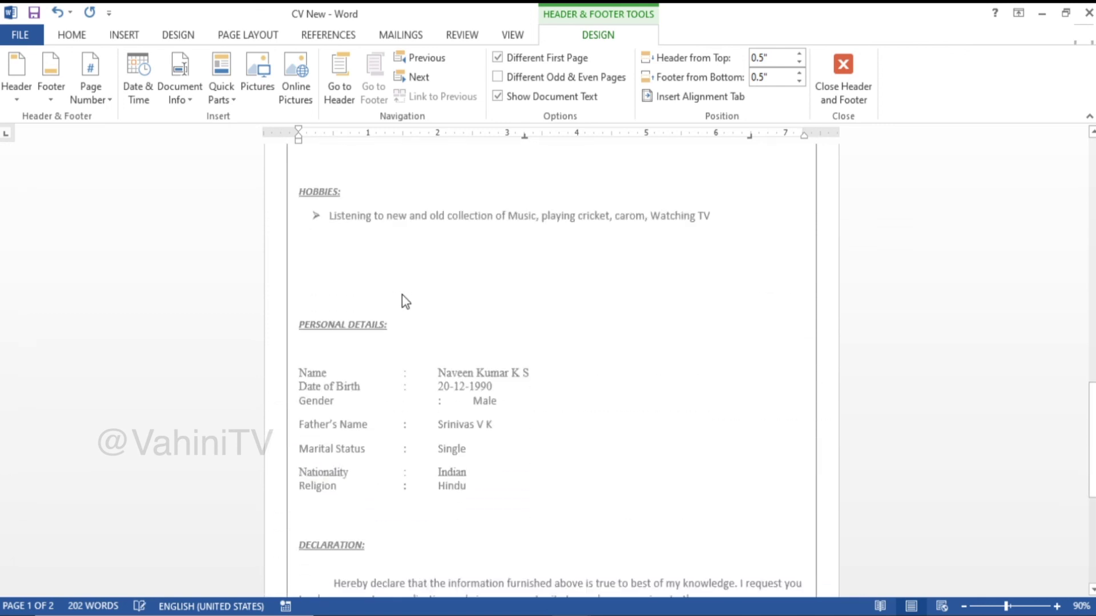
scroll(401, 296, down, 10)
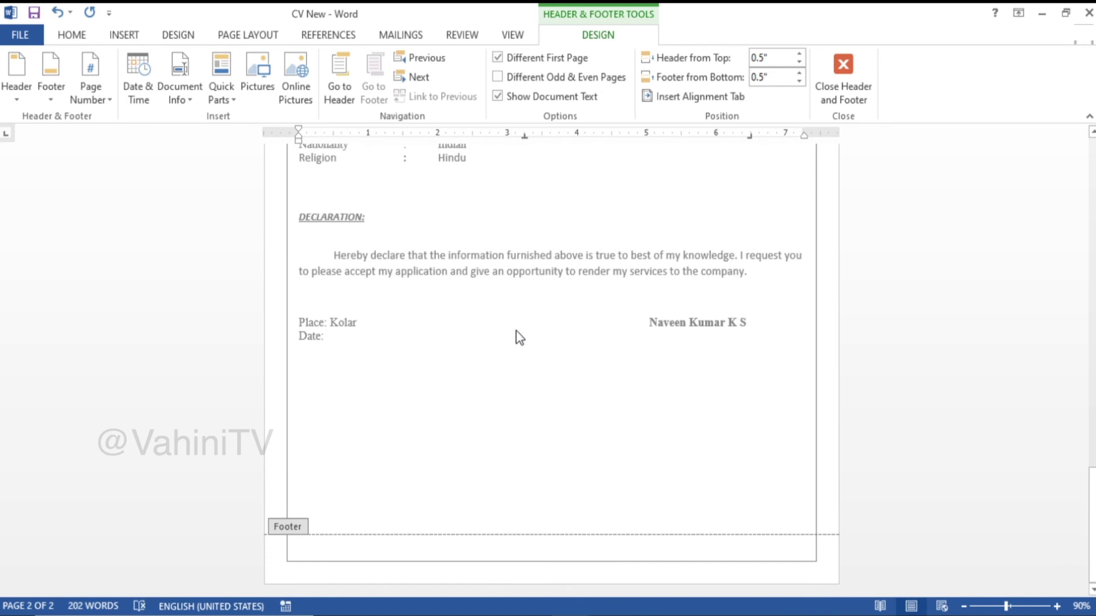
scroll(516, 336, up, 20)
scroll(518, 334, up, 3)
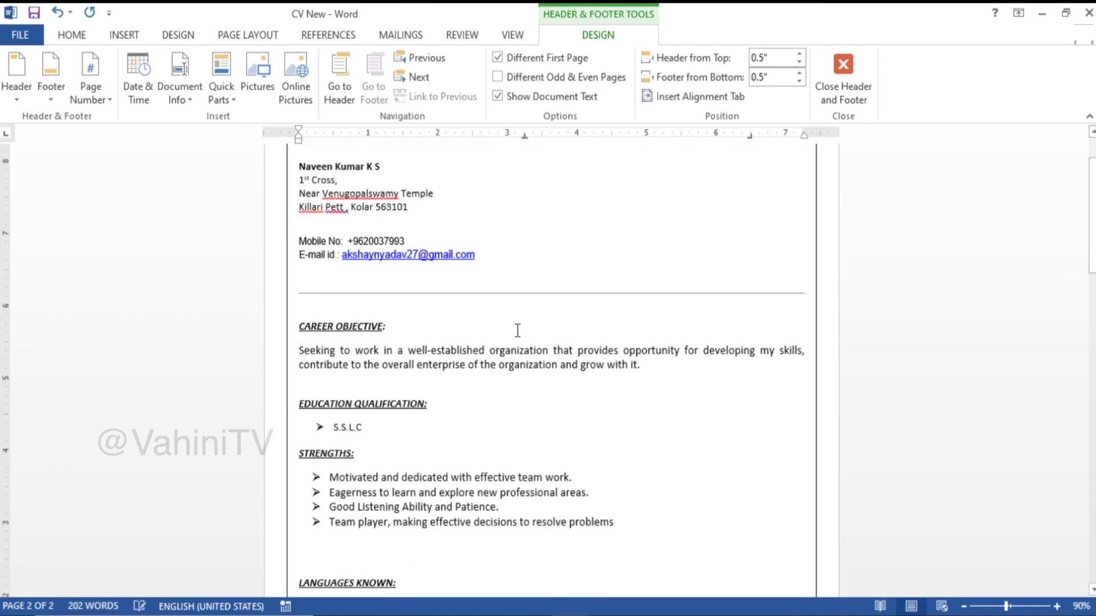
double_click(517, 328)
Step: Check the bottom of both pages in CV New for the page number
scroll(517, 329, down, 10)
scroll(517, 330, down, 20)
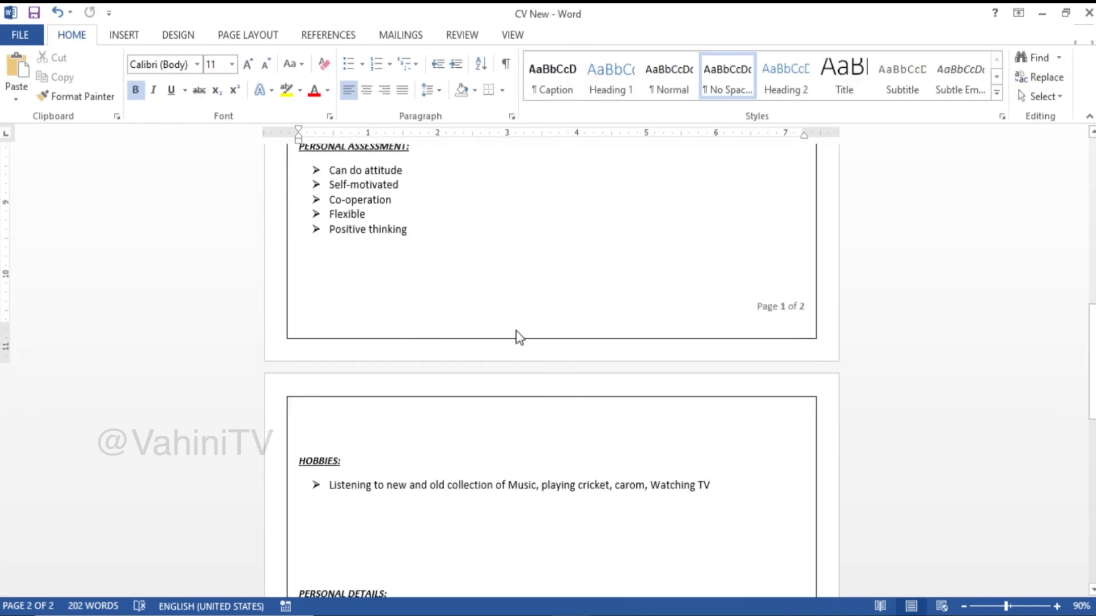
scroll(517, 330, down, 2)
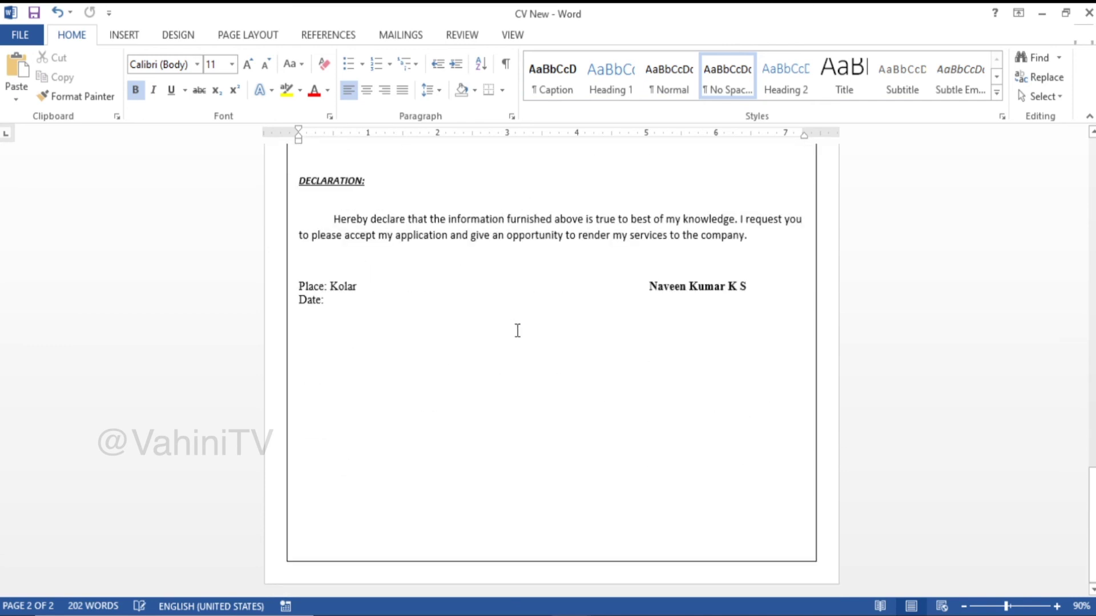
scroll(518, 330, up, 20)
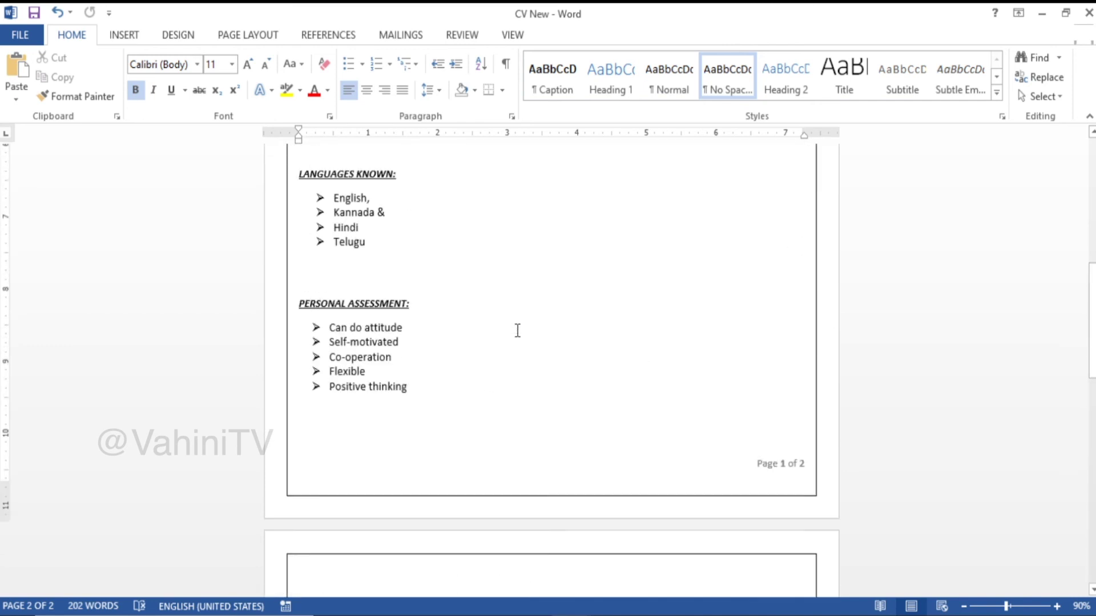
scroll(517, 331, down, 20)
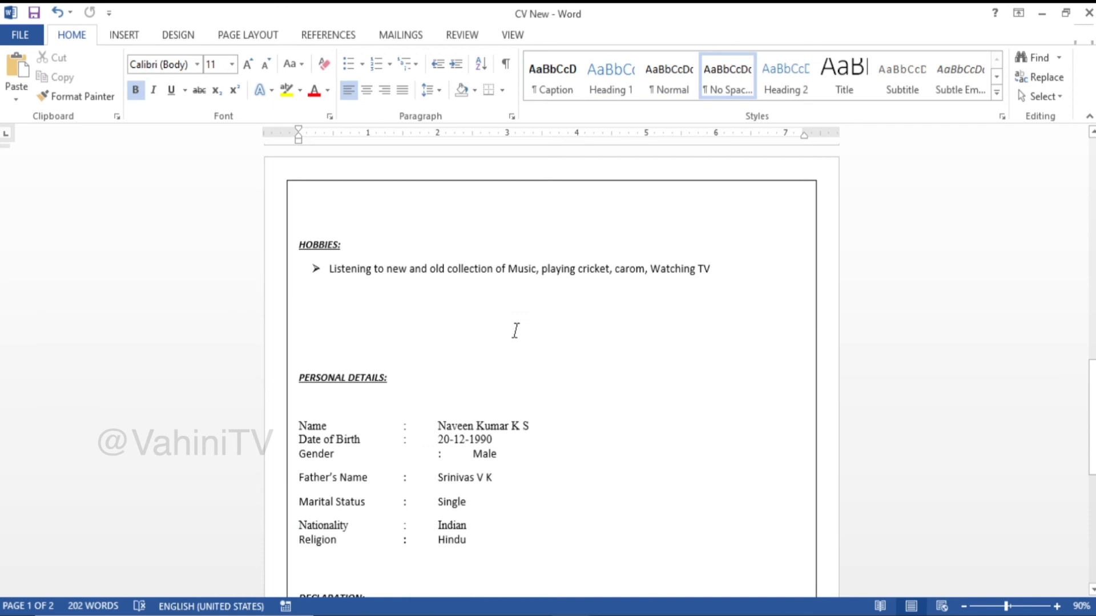
scroll(517, 330, down, 3)
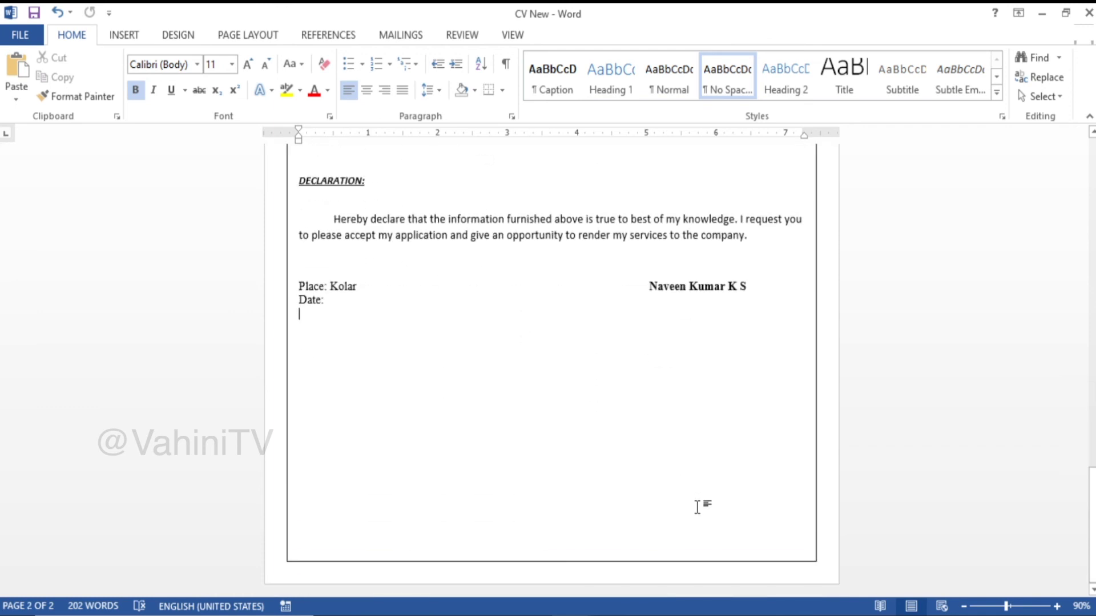
Step: Insert the Bold Numbers 3 page number at the bottom of page two in CV New, and close the footer
click(125, 35)
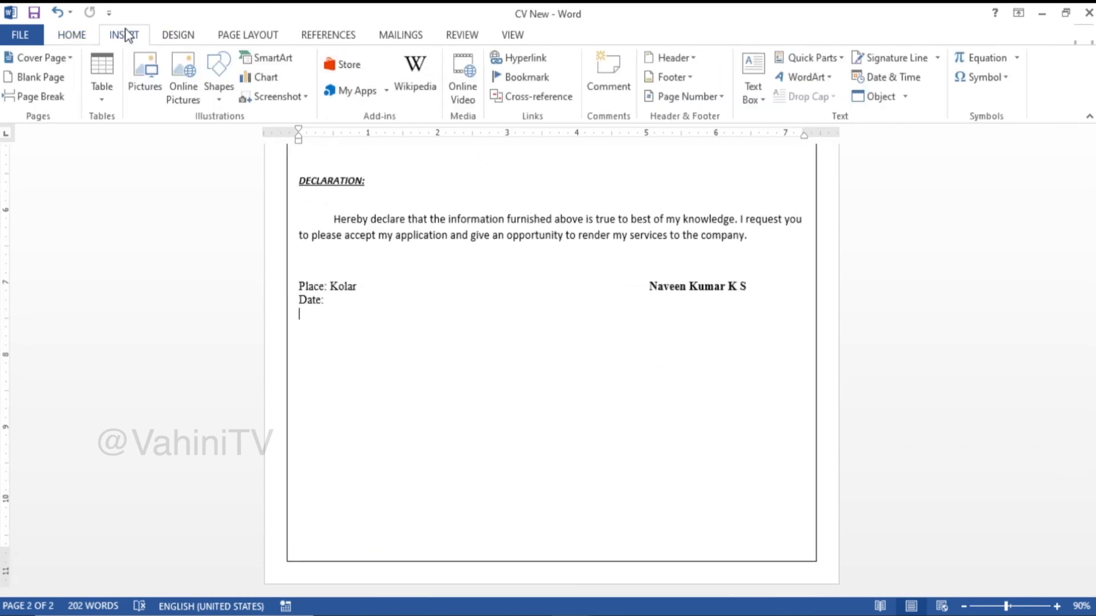
click(700, 101)
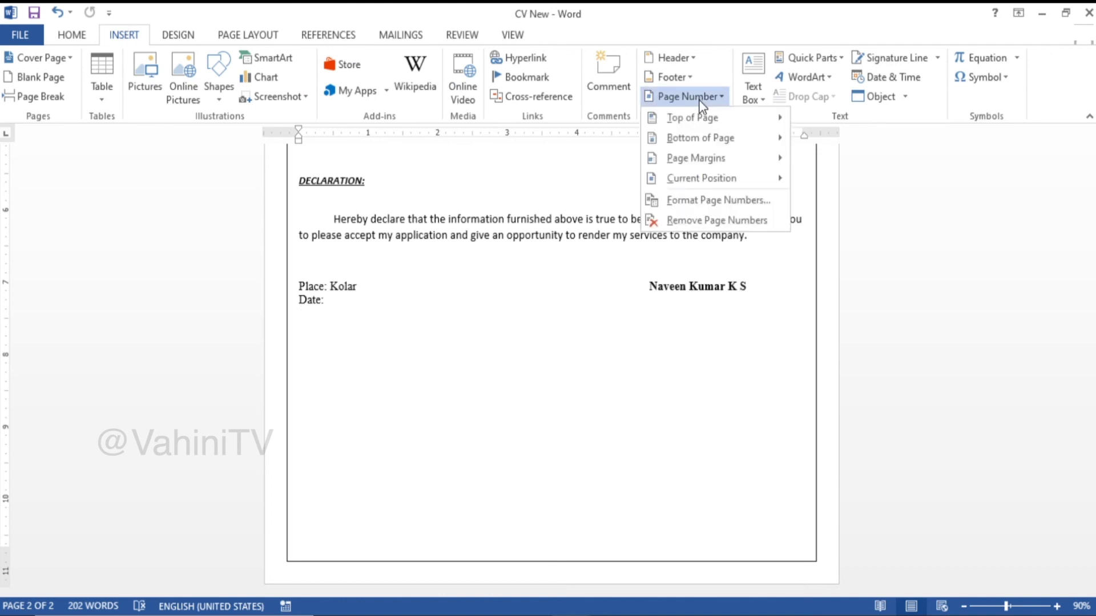
mouse_move(719, 143)
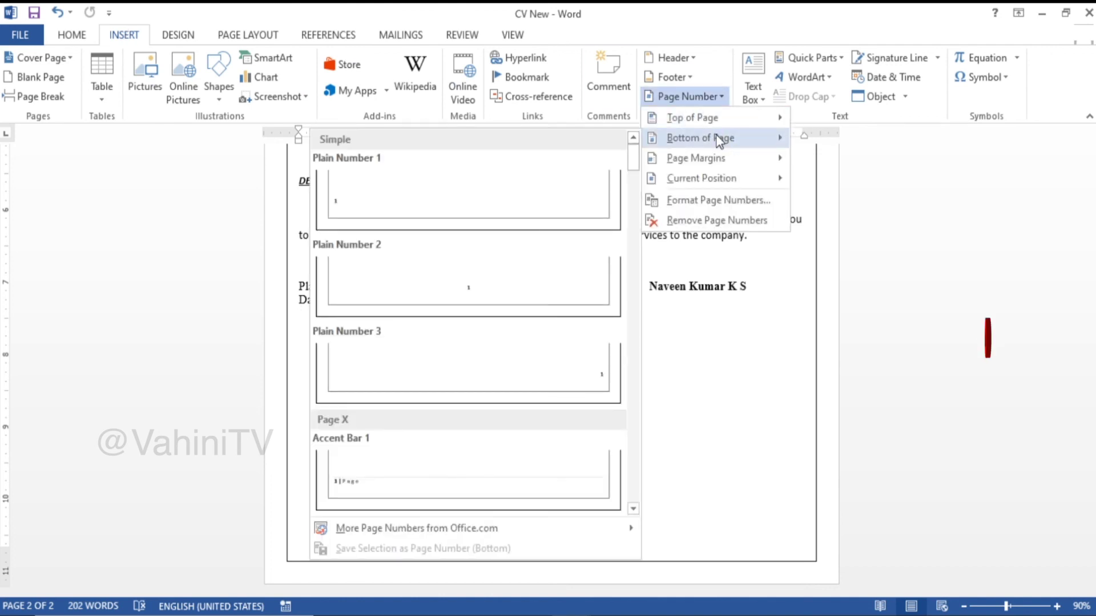
scroll(506, 416, down, 6)
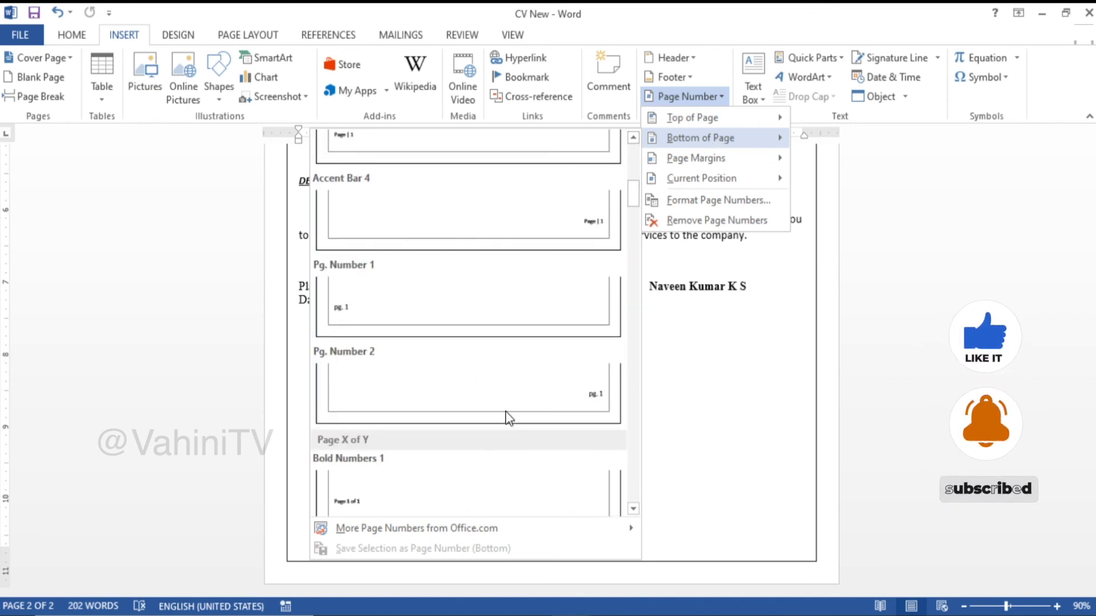
scroll(506, 416, up, 6)
scroll(506, 416, down, 3)
scroll(506, 416, down, 10)
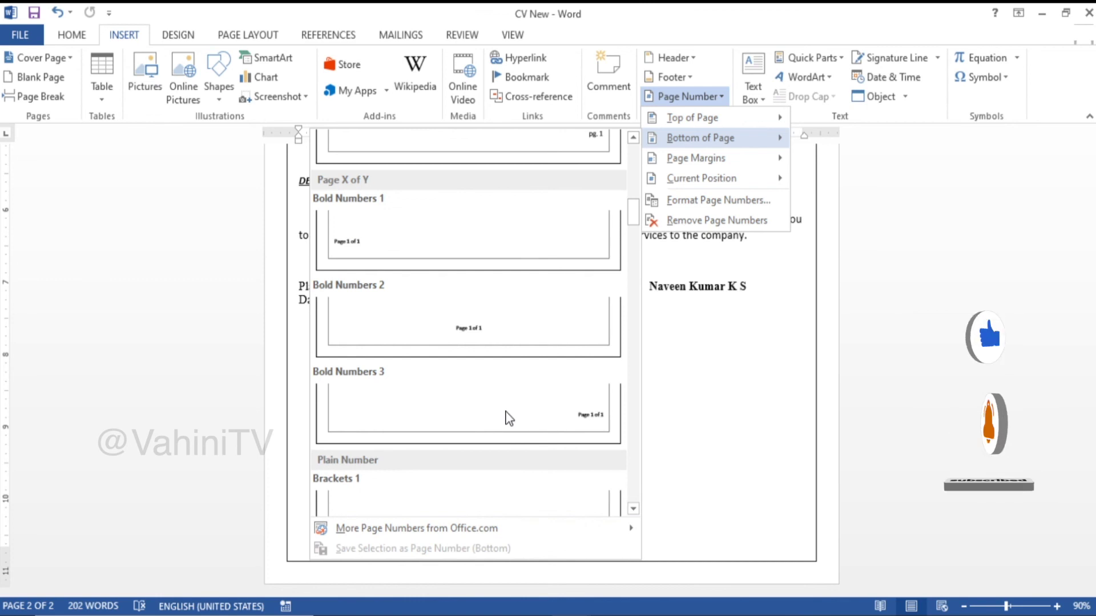
scroll(507, 418, up, 8)
scroll(506, 418, down, 3)
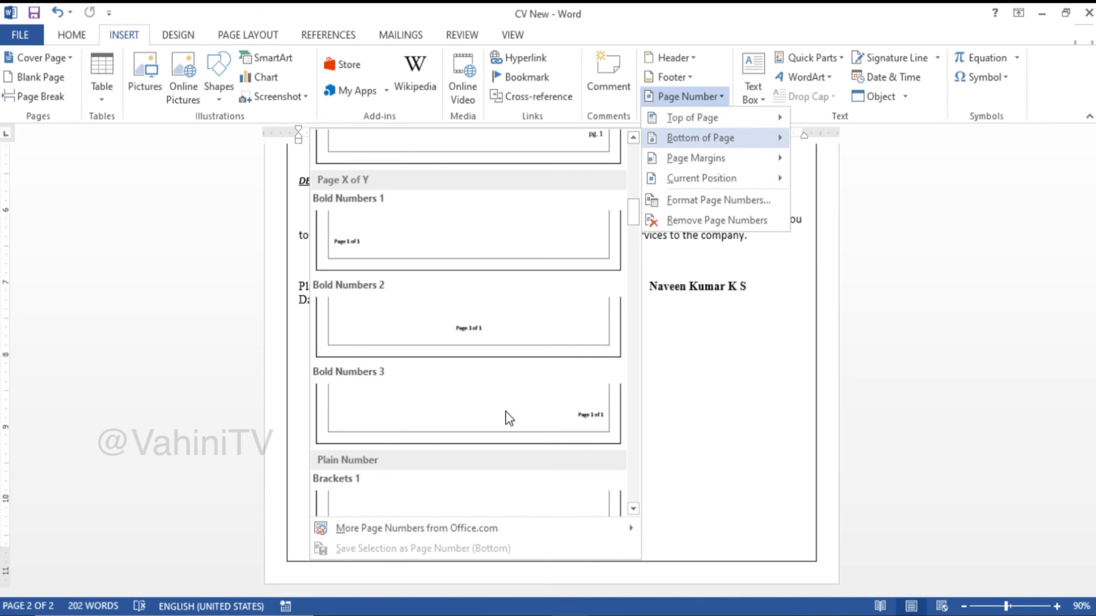
click(539, 420)
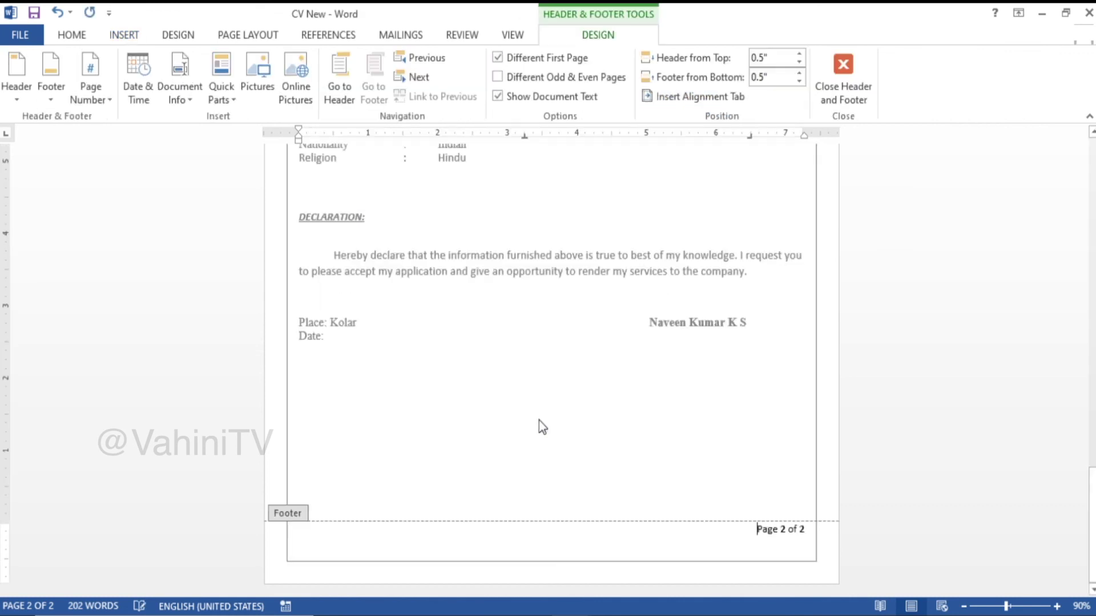
double_click(656, 463)
Step: Compare the footer page numbering in CV New with the sample CV, and review page one of CV New
scroll(654, 457, up, 12)
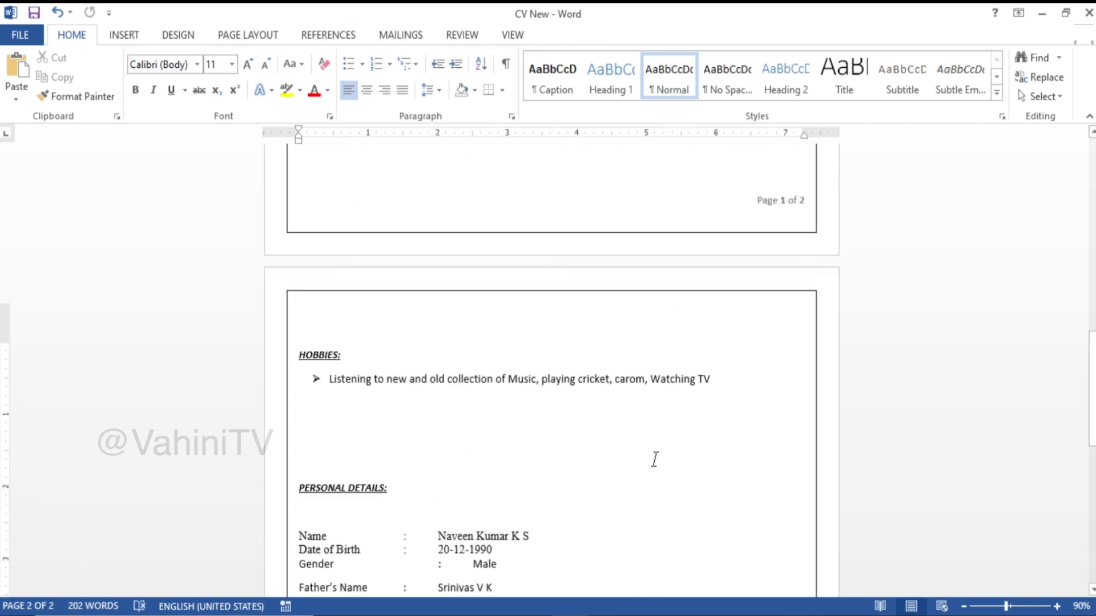
key(alt+Tab)
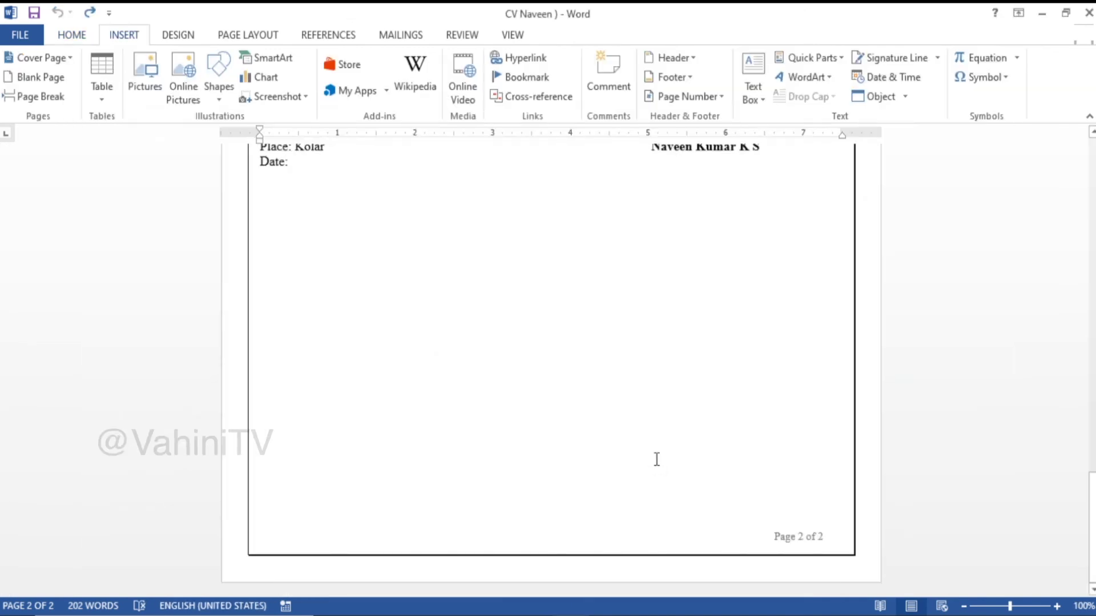
scroll(678, 367, up, 10)
key(alt+Tab)
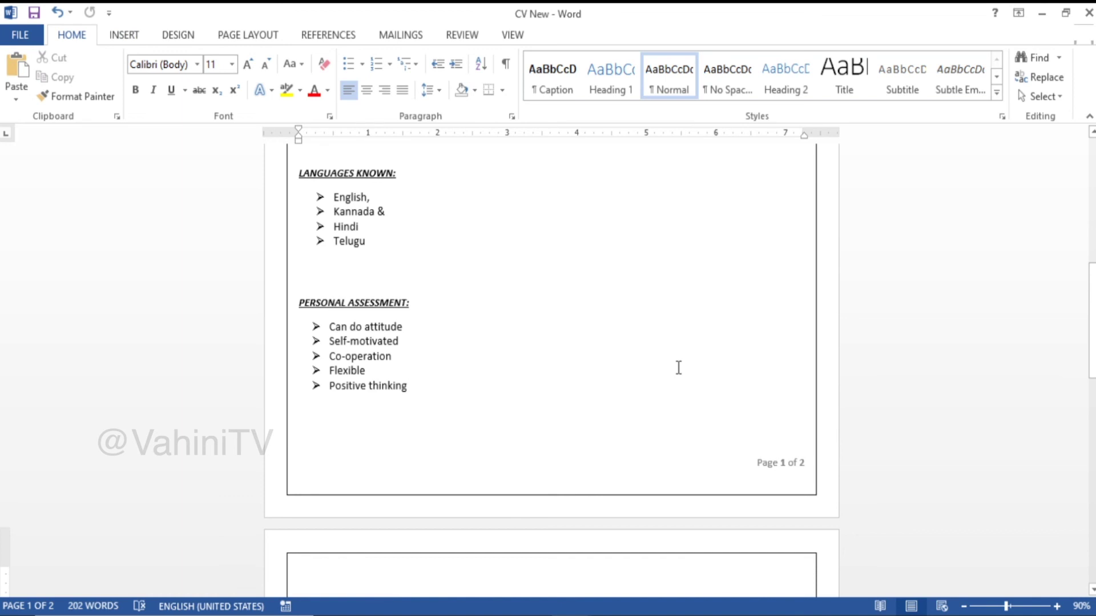
scroll(678, 367, up, 15)
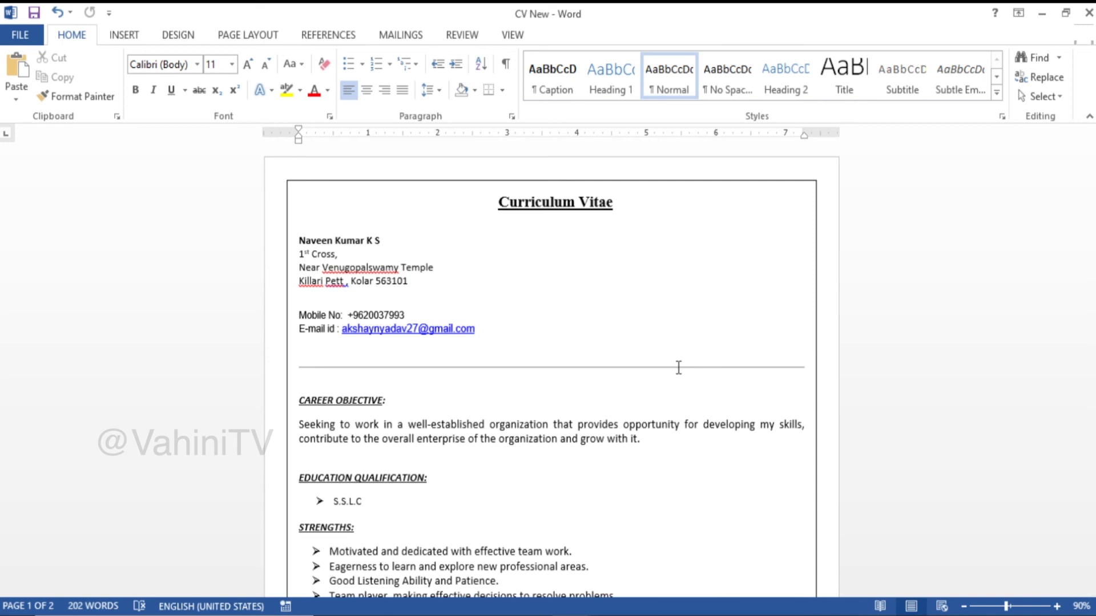
Step: Check the print preview and printer selection for CV New, leave without printing, and look back over both pages
key(ctrl+p)
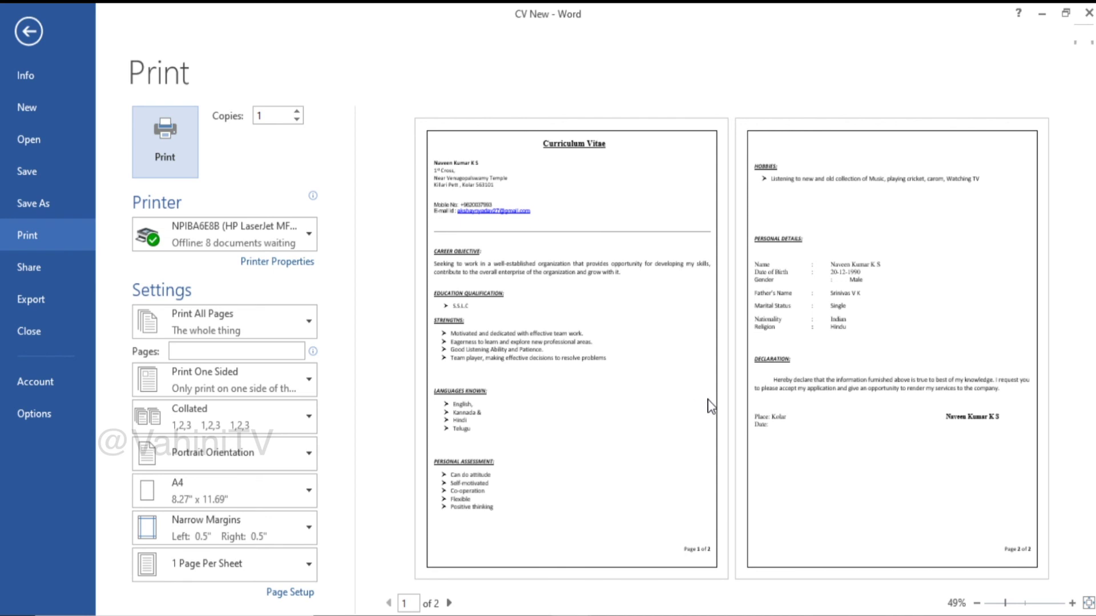
click(256, 247)
click(256, 246)
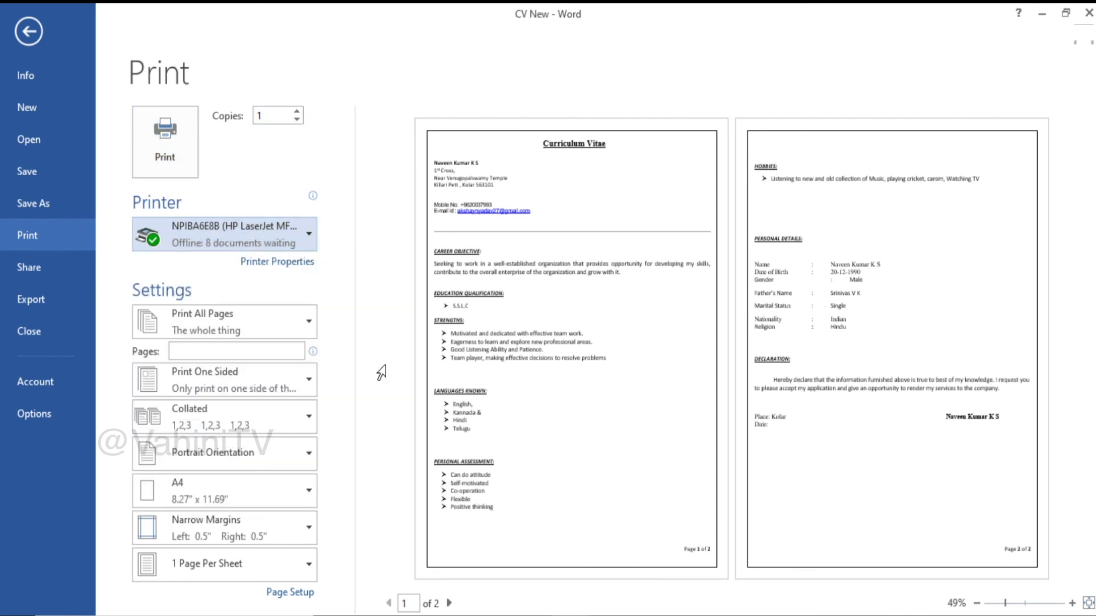
key(Escape)
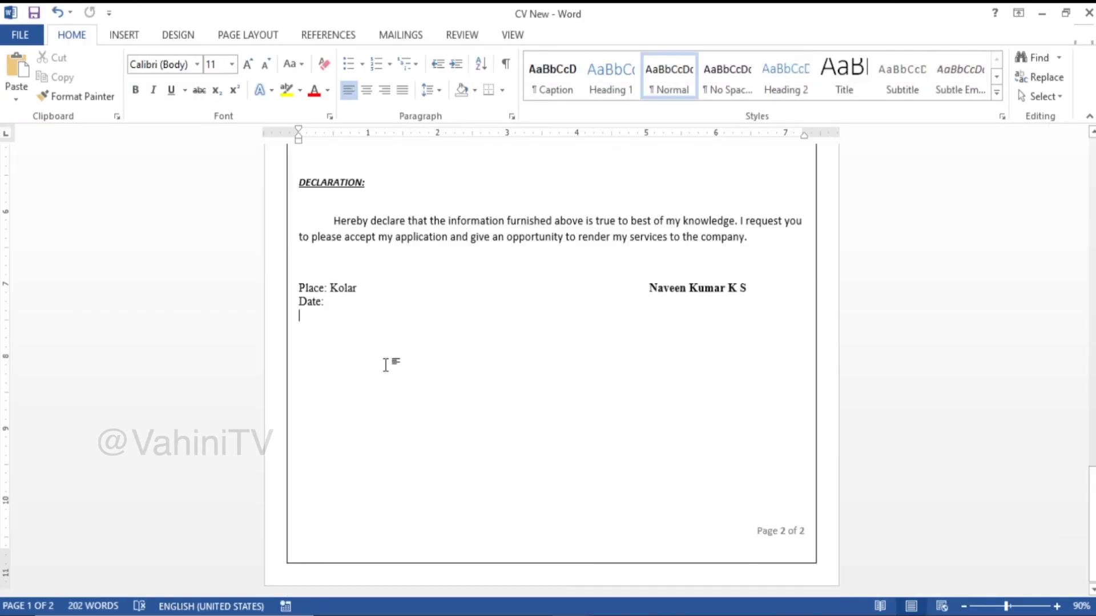
scroll(386, 364, up, 10)
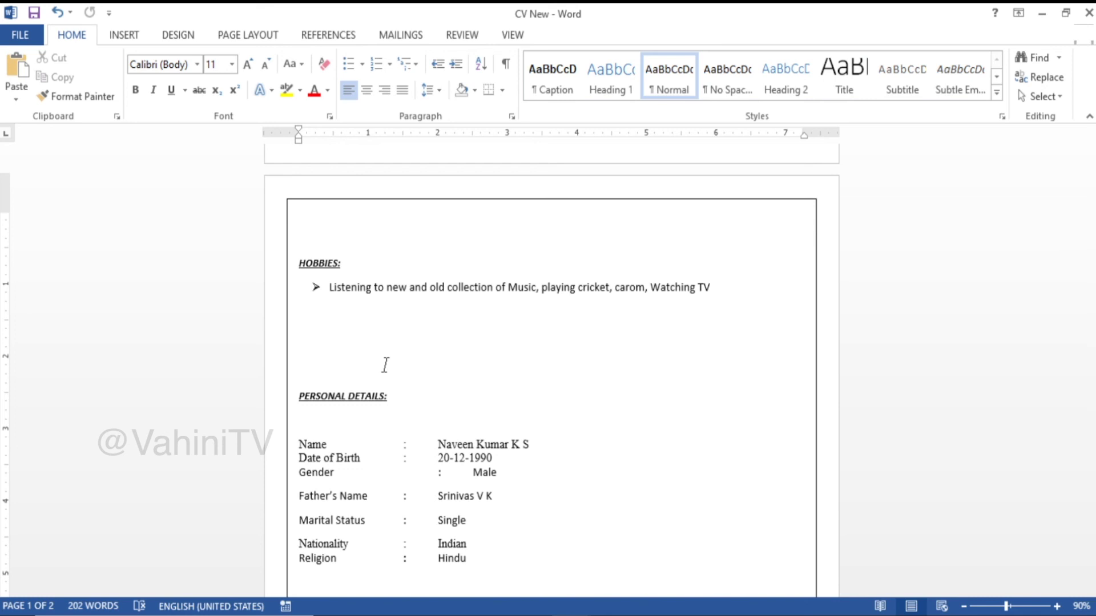
scroll(386, 364, up, 15)
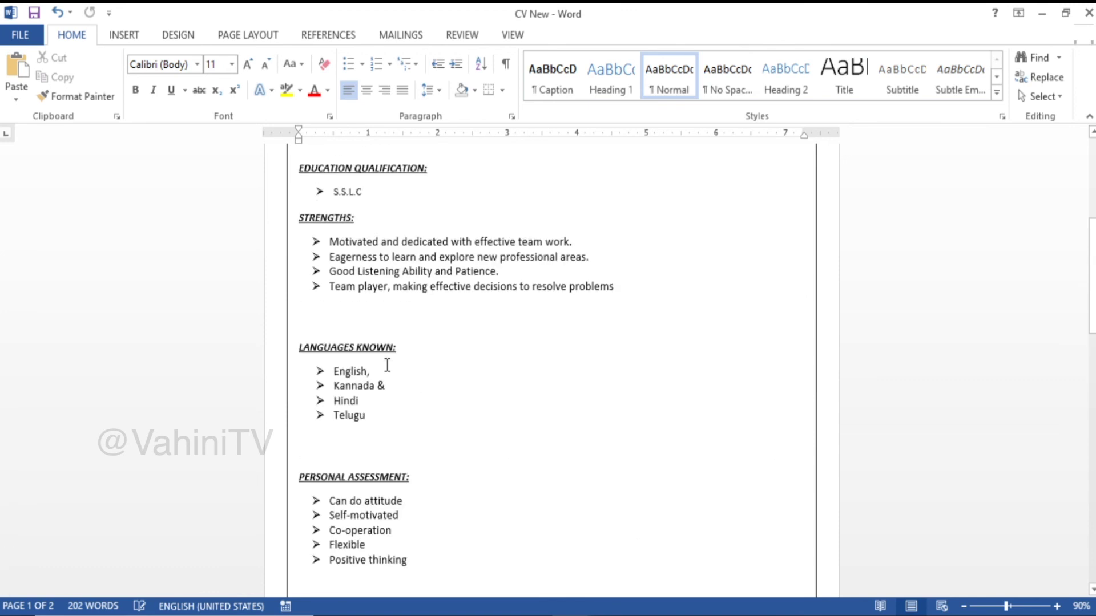